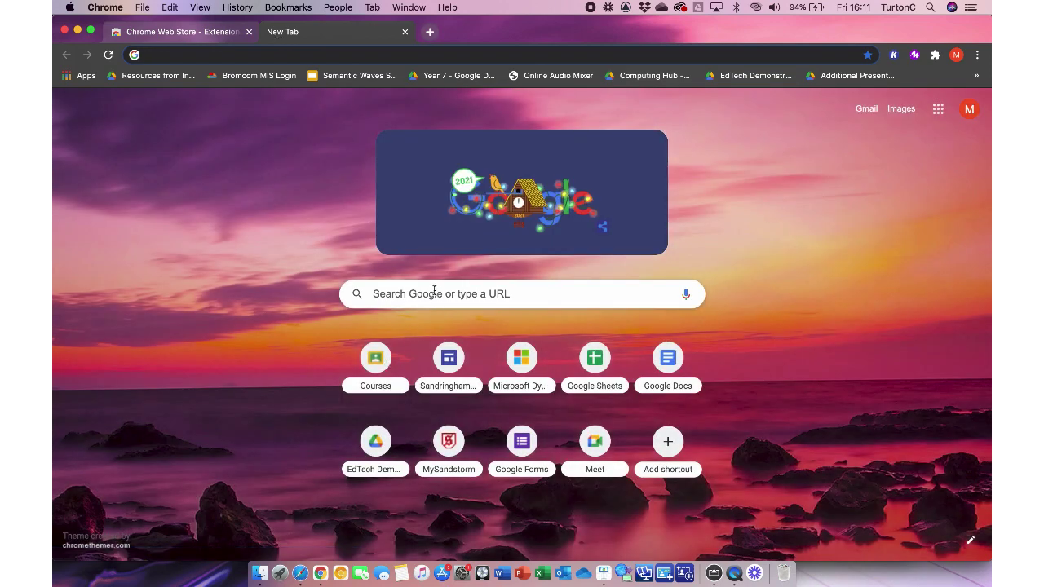
# Search Google for 'chrome' and open the Chrome Web Store in a single tab.
pyautogui.click(434, 292)
pyautogui.write('chrome')
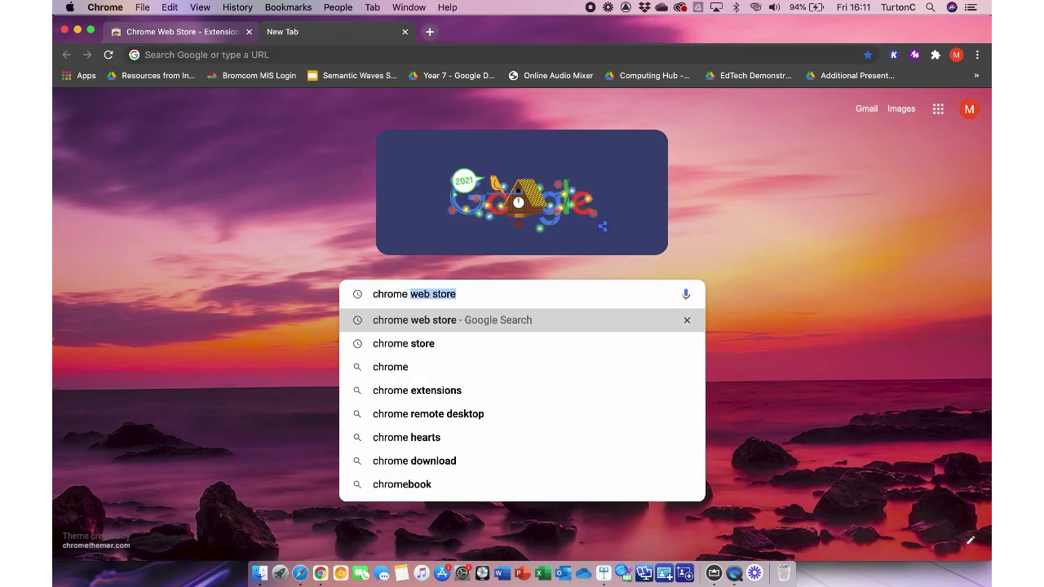
pyautogui.press('Return')
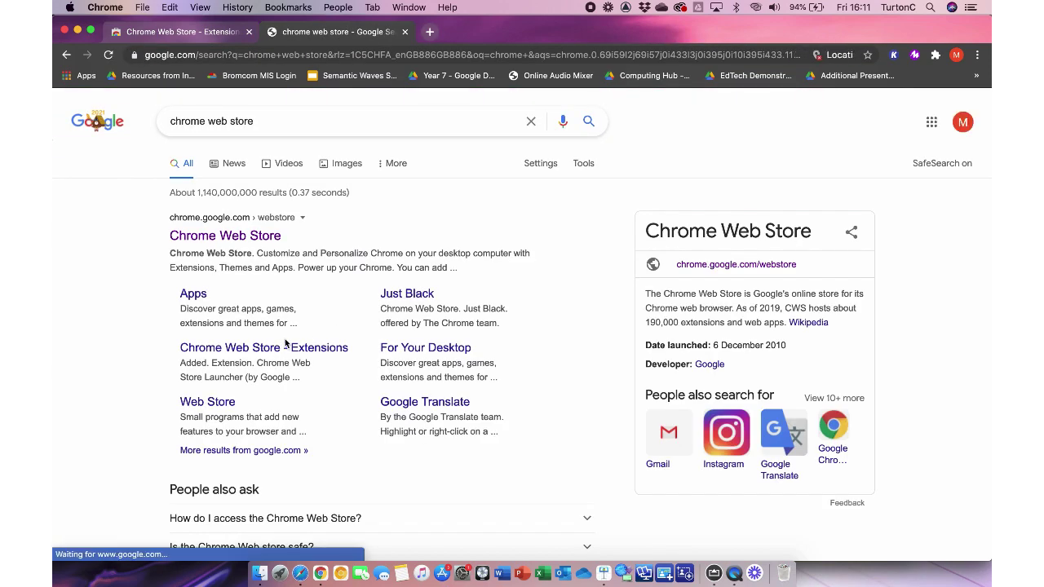
pyautogui.click(224, 294)
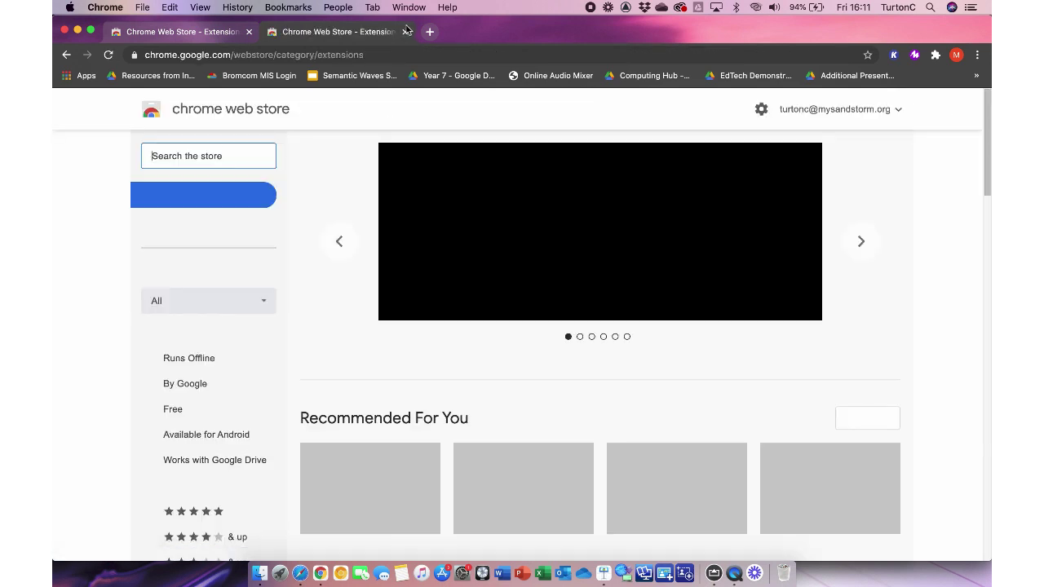
pyautogui.click(405, 32)
# Search the store for 'breakout' and open the Google Meet Breakout Rooms page.
pyautogui.click(206, 155)
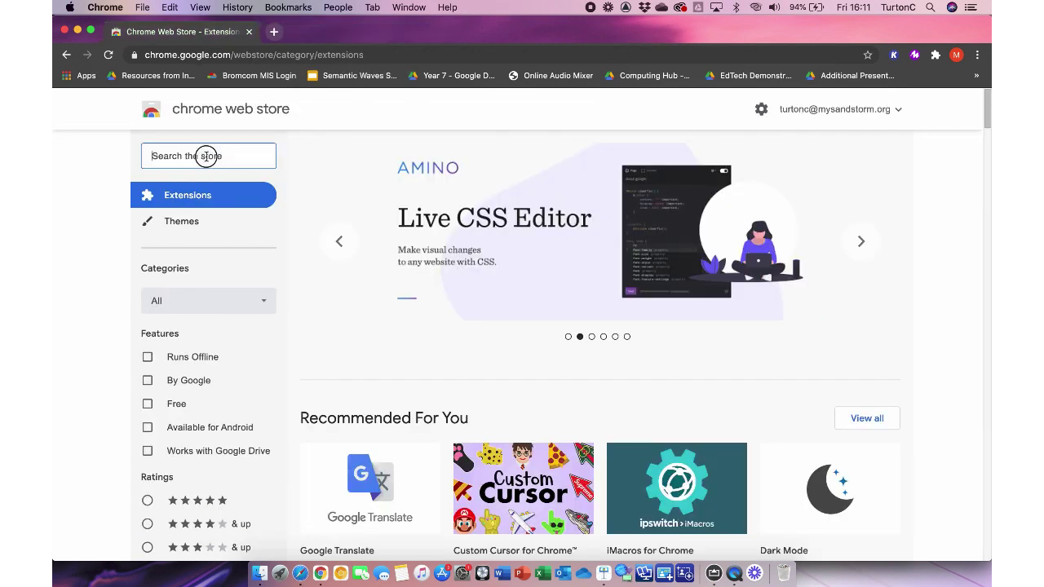
pyautogui.write('breakout')
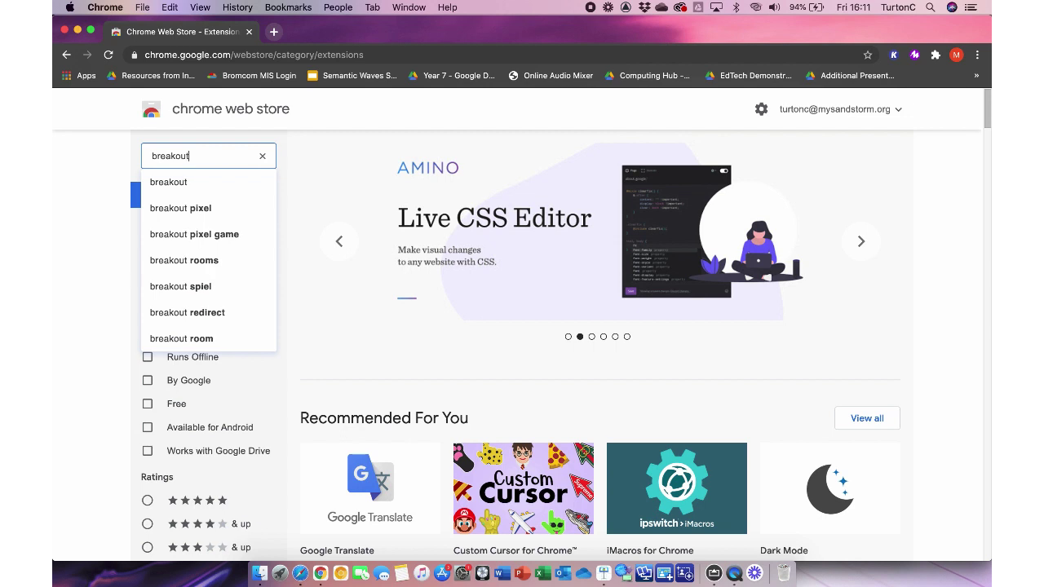
pyautogui.press('Return')
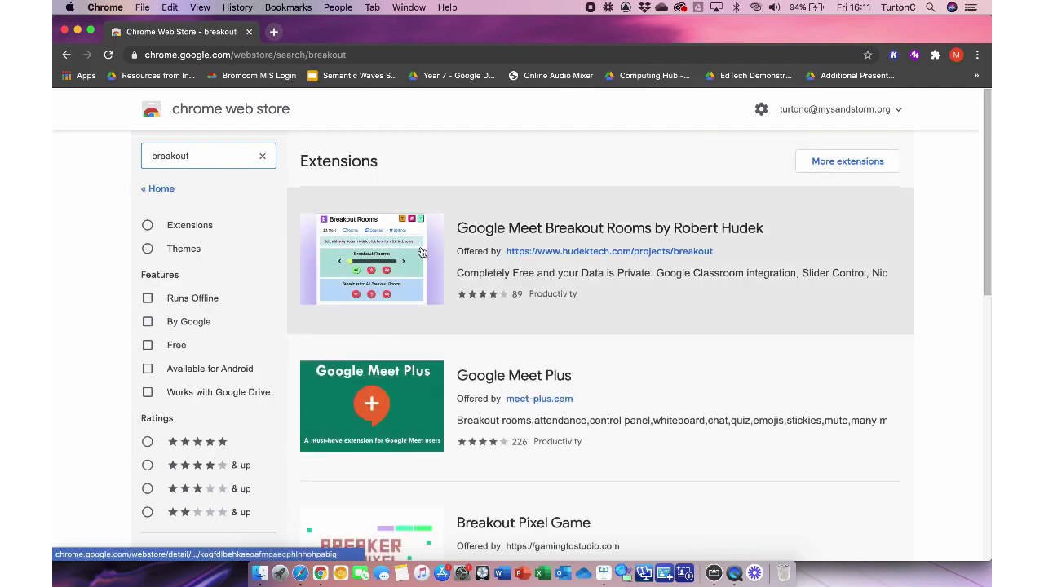
pyautogui.click(494, 231)
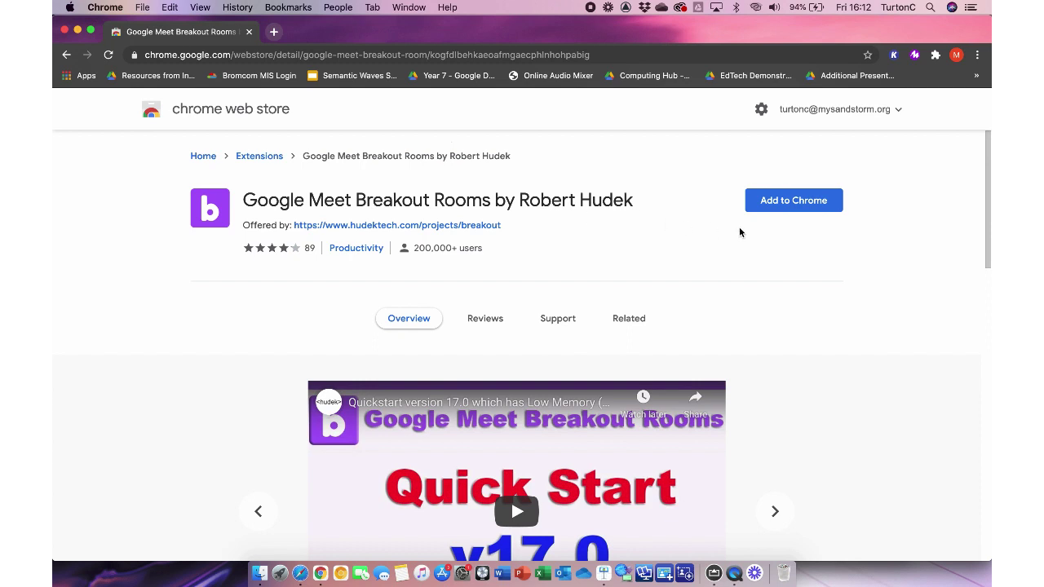
# Add Google Meet Breakout Rooms to Chrome and check it in the Extensions menu.
pyautogui.click(781, 202)
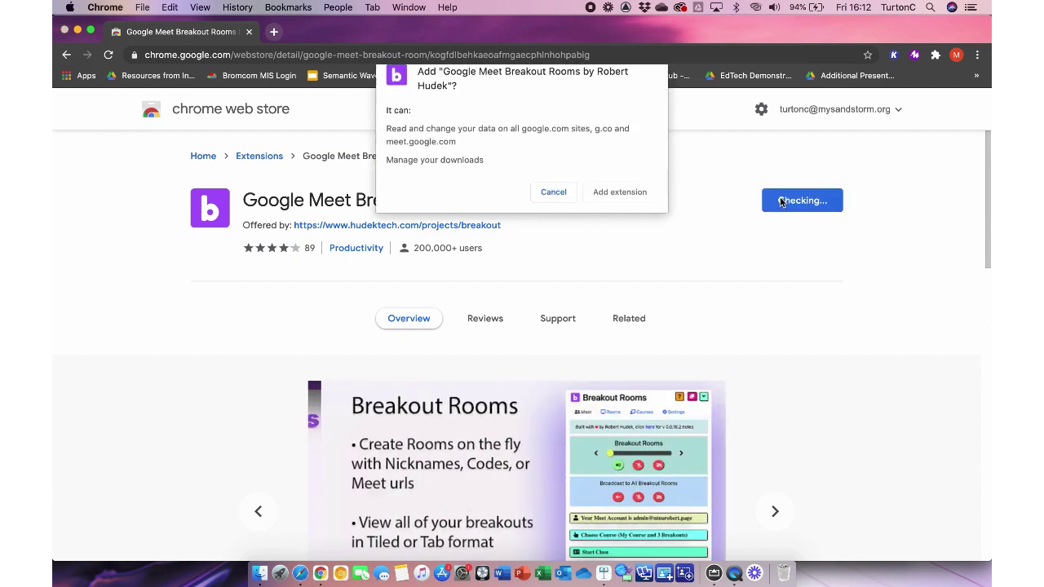
pyautogui.click(623, 204)
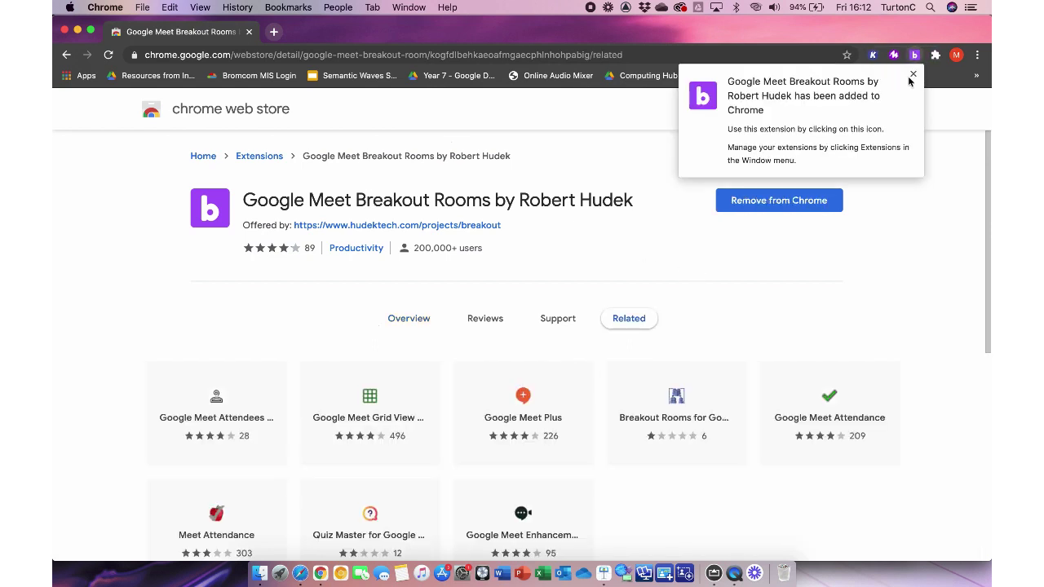
pyautogui.click(912, 76)
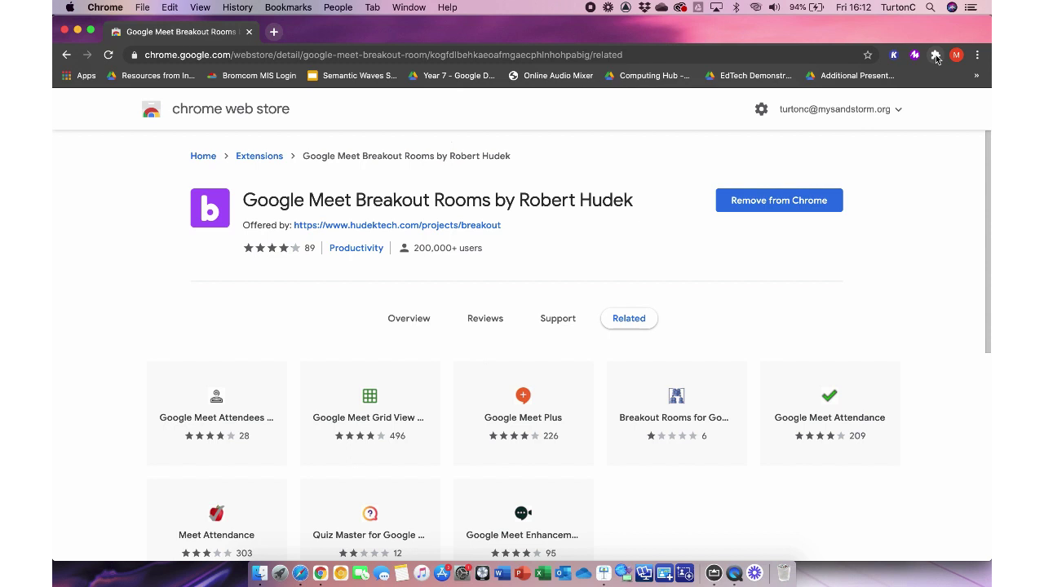
pyautogui.click(936, 57)
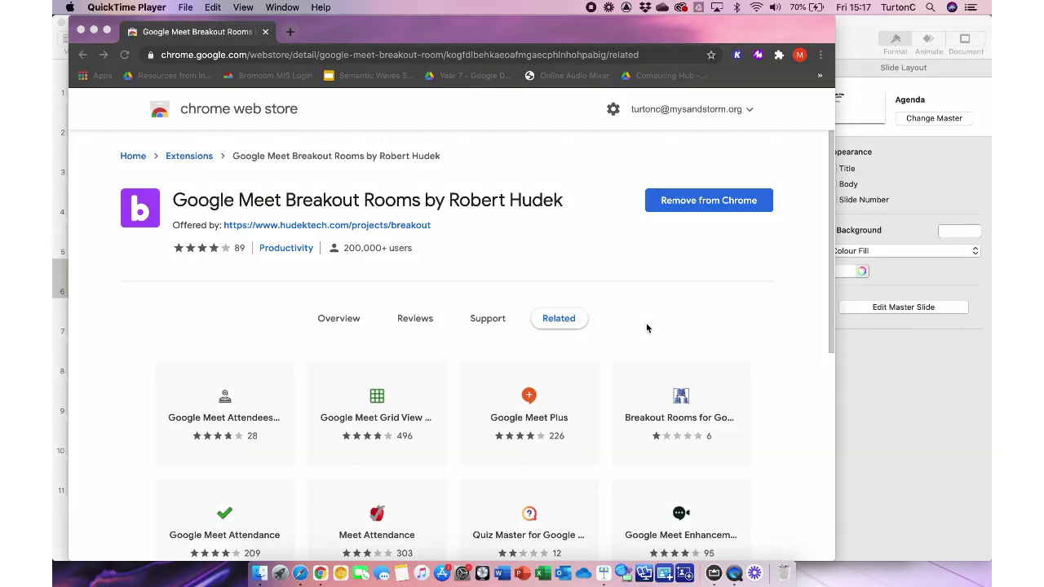
# Go to Google Classroom, reloading it from the Google apps list.
pyautogui.click(647, 325)
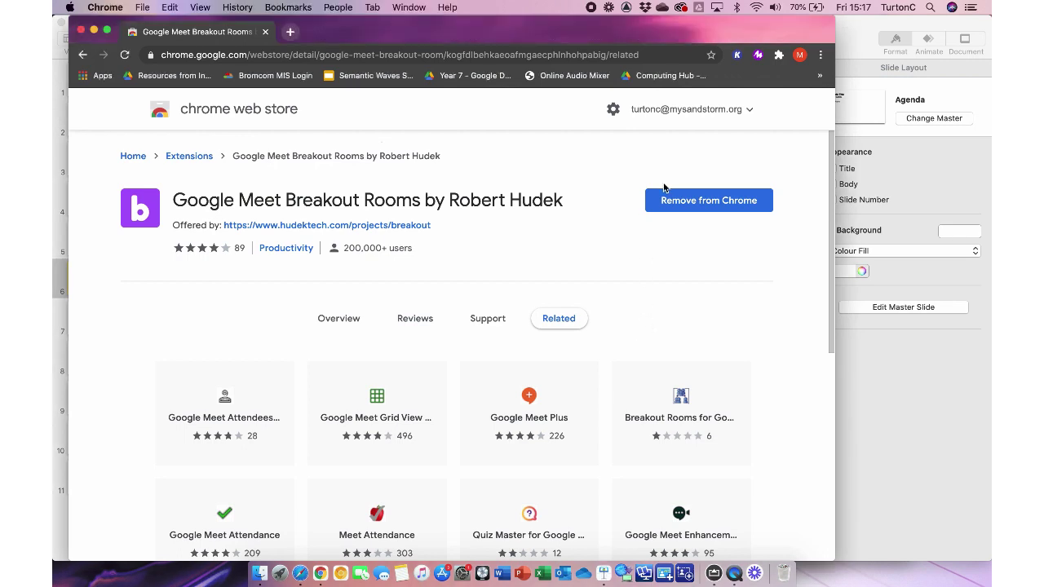
pyautogui.click(603, 55)
pyautogui.write('cl')
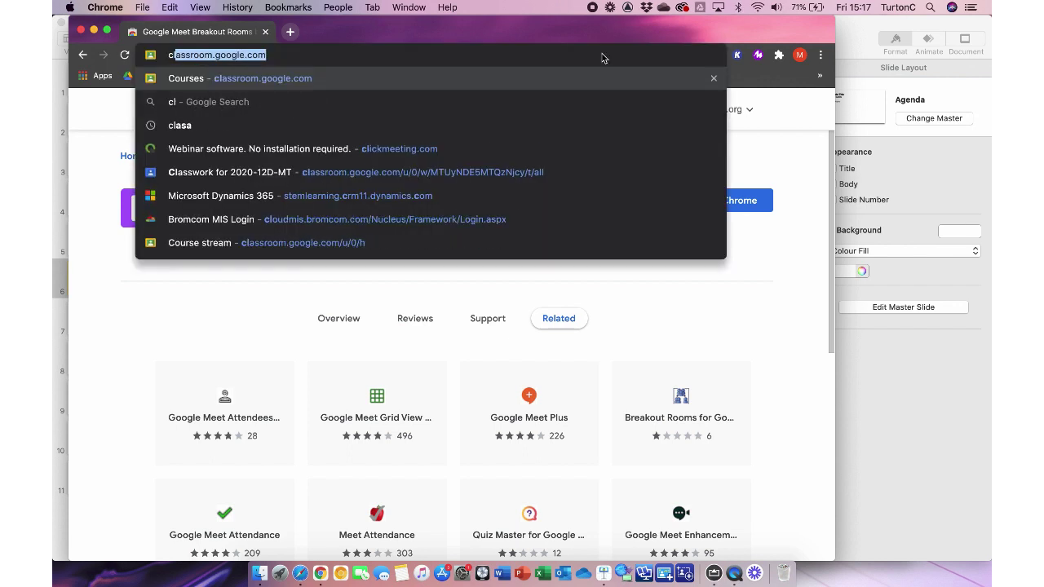
pyautogui.press('Return')
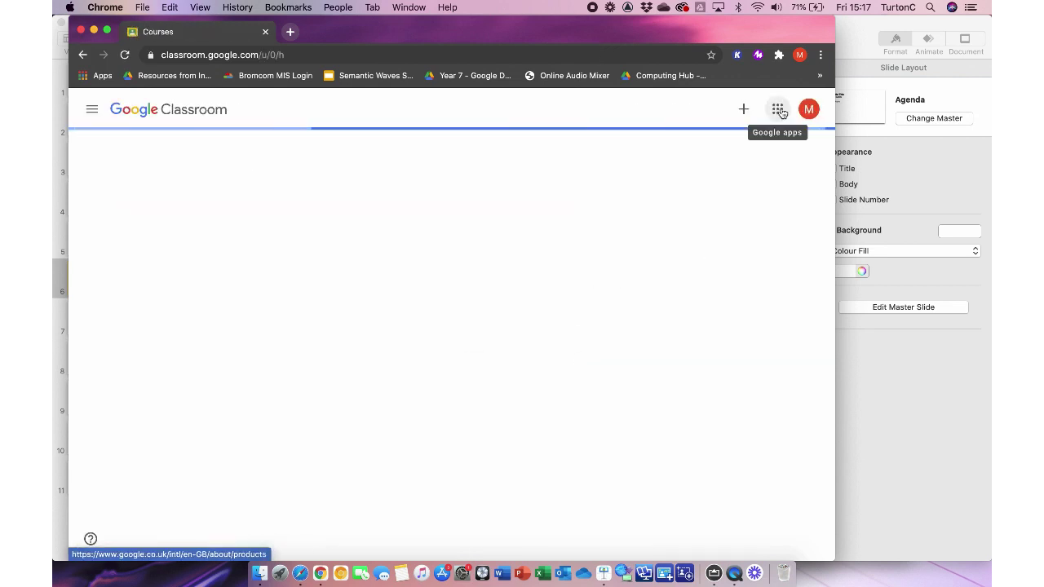
pyautogui.click(779, 111)
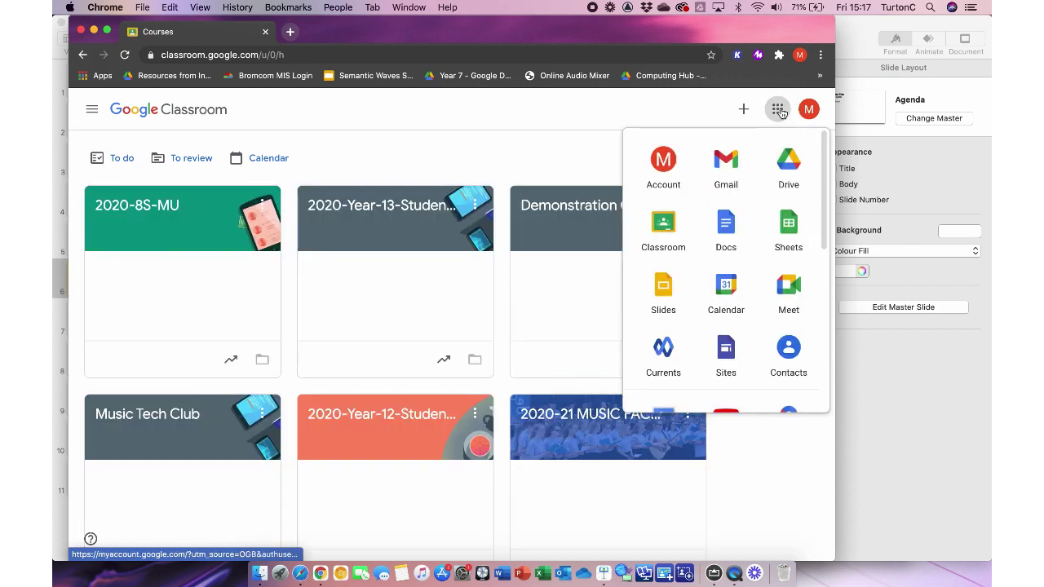
pyautogui.click(780, 111)
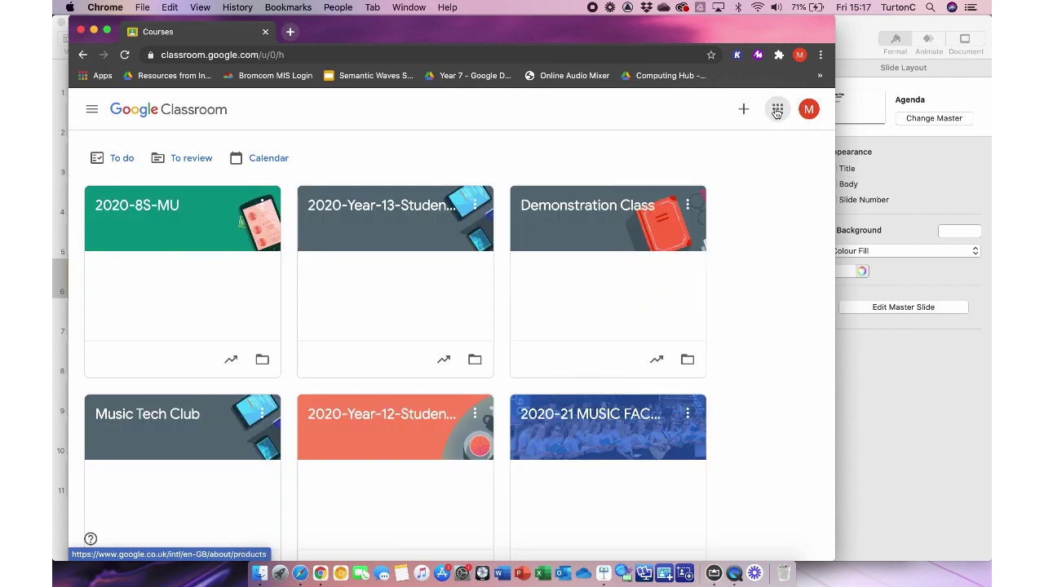
pyautogui.click(779, 111)
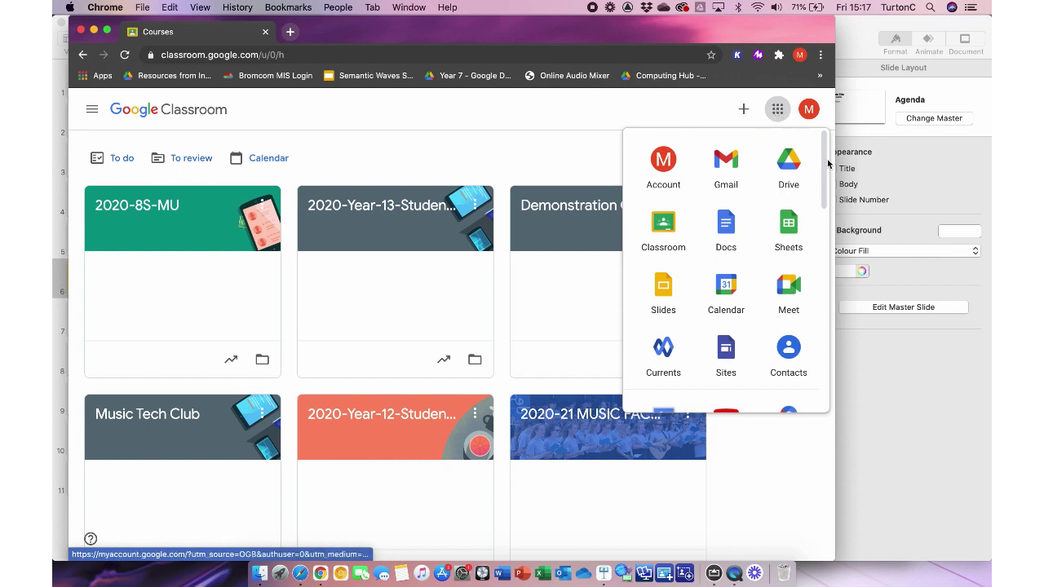
pyautogui.scroll(-1, 823, 168)
pyautogui.scroll(1, 823, 168)
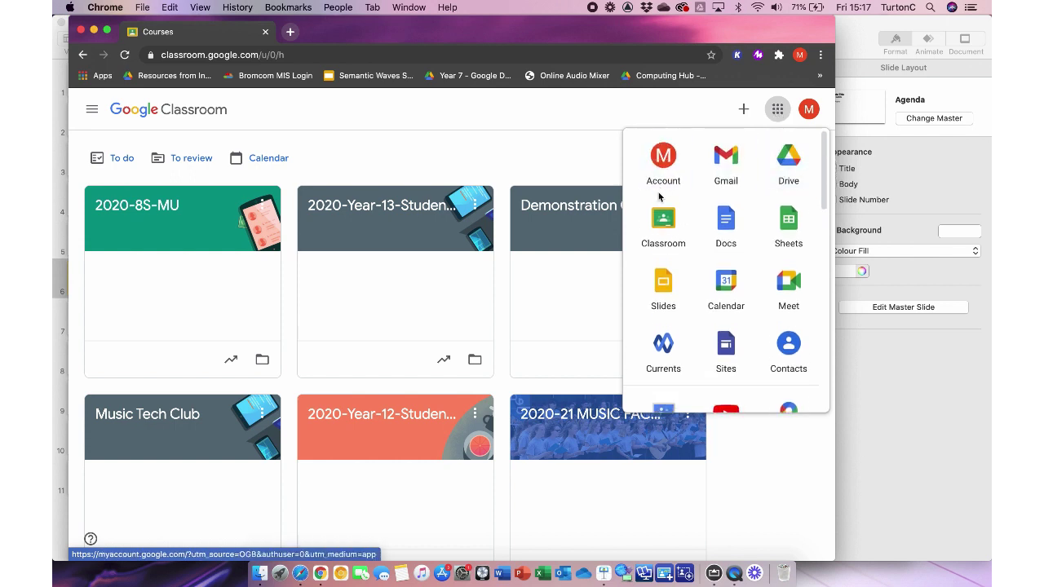
pyautogui.click(663, 224)
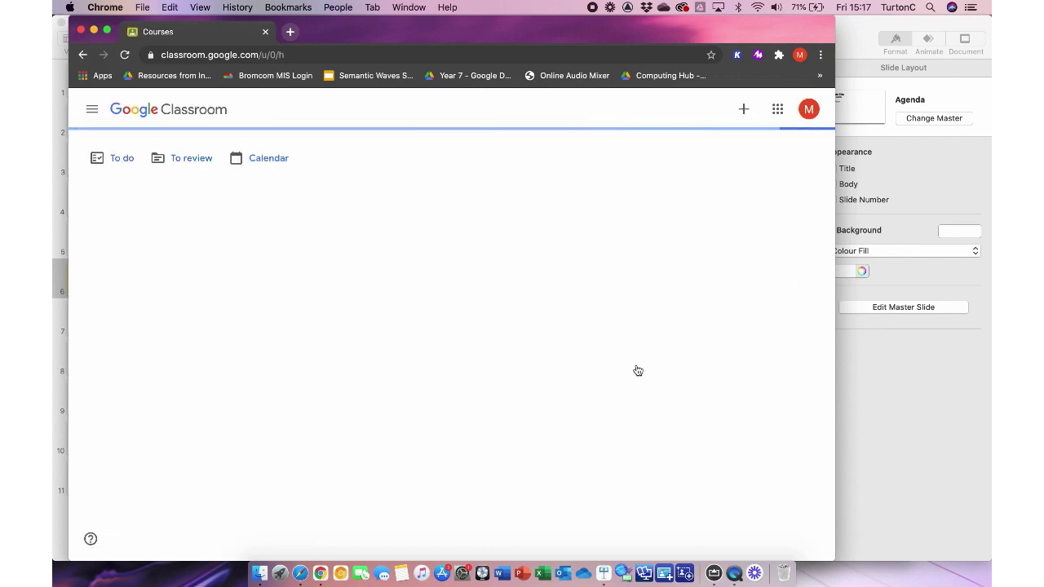
# Open Demonstration Class and review its Meet link in the class settings.
pyautogui.click(605, 208)
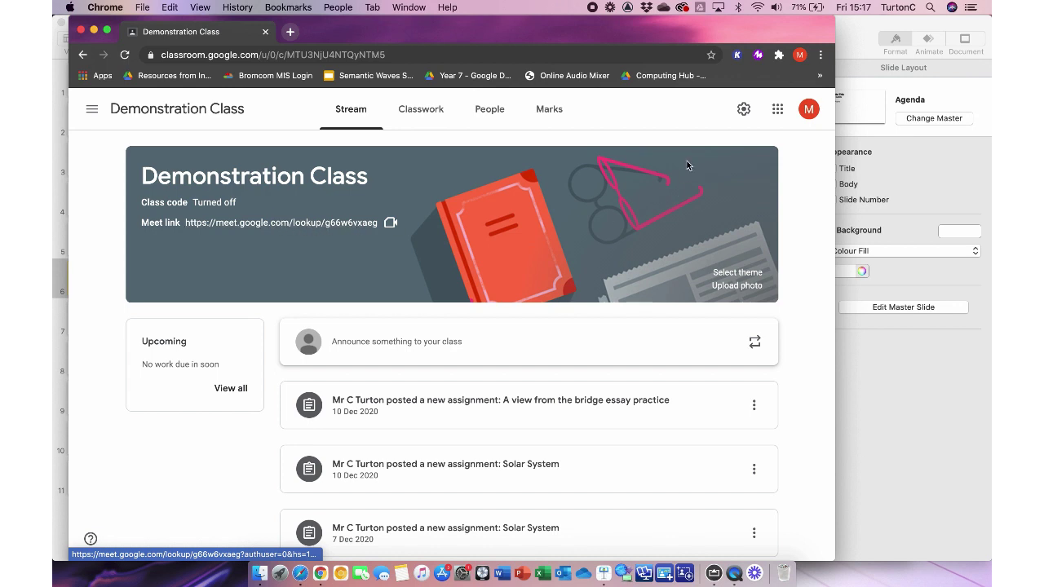
pyautogui.click(744, 110)
pyautogui.scroll(-5, 670, 397)
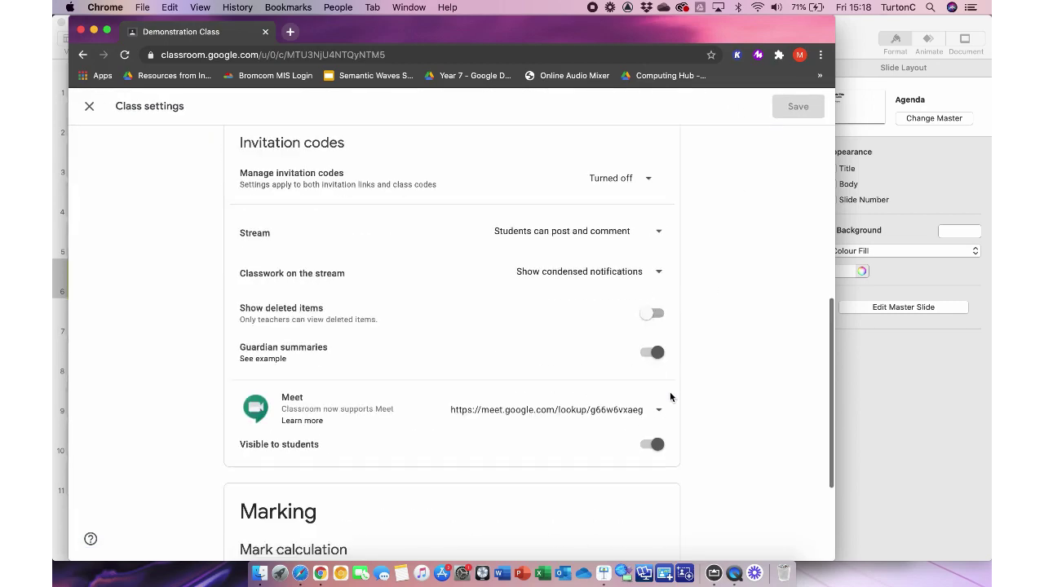
pyautogui.scroll(-1, 670, 397)
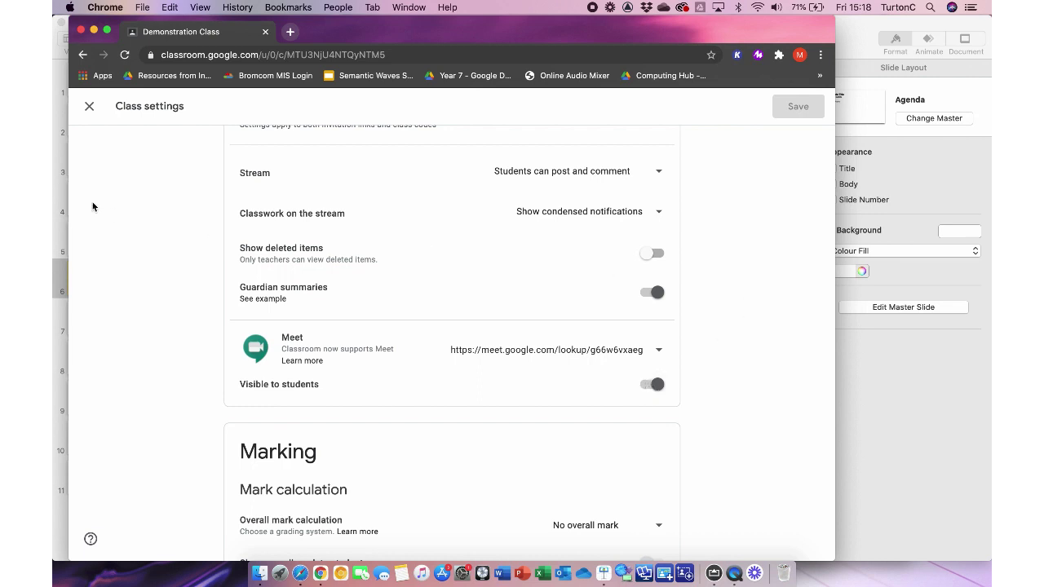
pyautogui.click(90, 110)
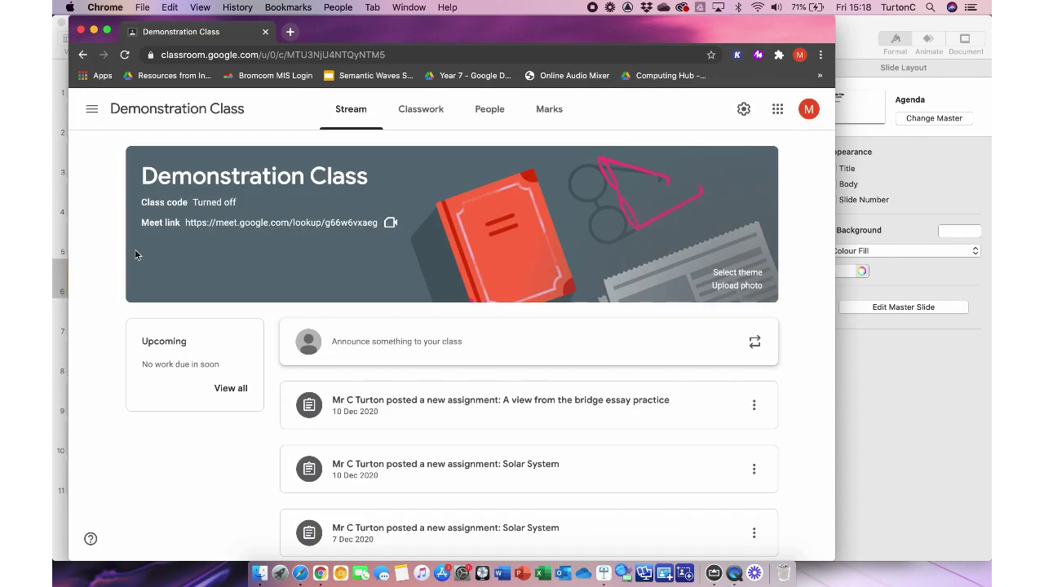
# Launch Google Meet Breakout Rooms from the Extensions menu and show its Courses list.
pyautogui.click(271, 258)
pyautogui.click(779, 56)
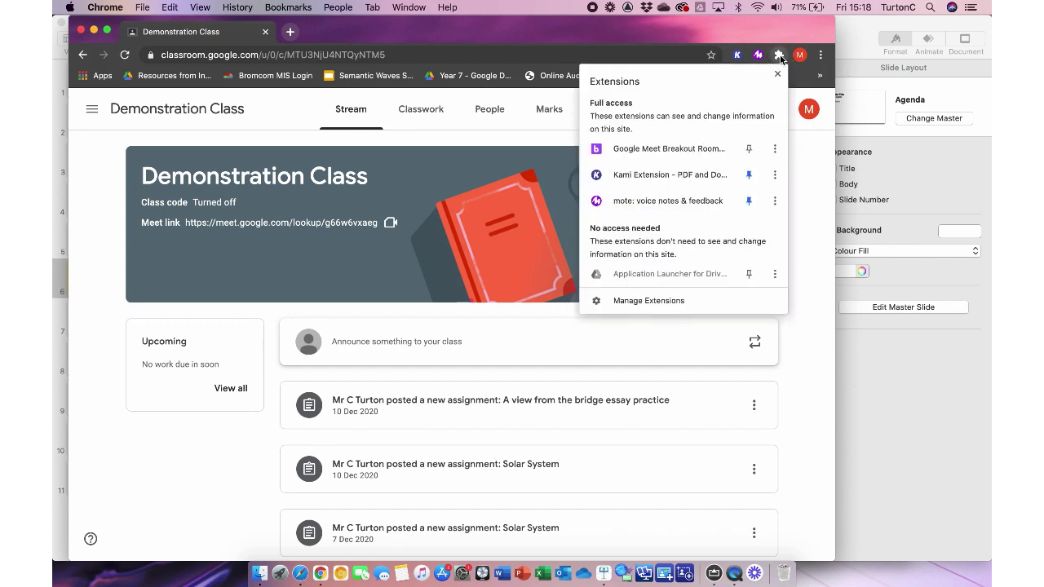
pyautogui.click(690, 150)
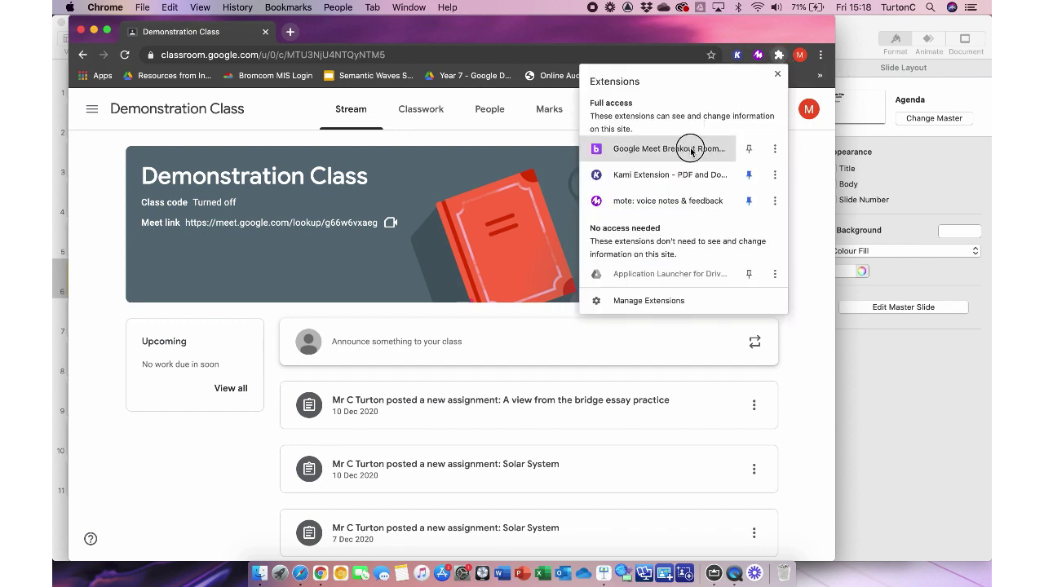
pyautogui.scroll(-2, 769, 236)
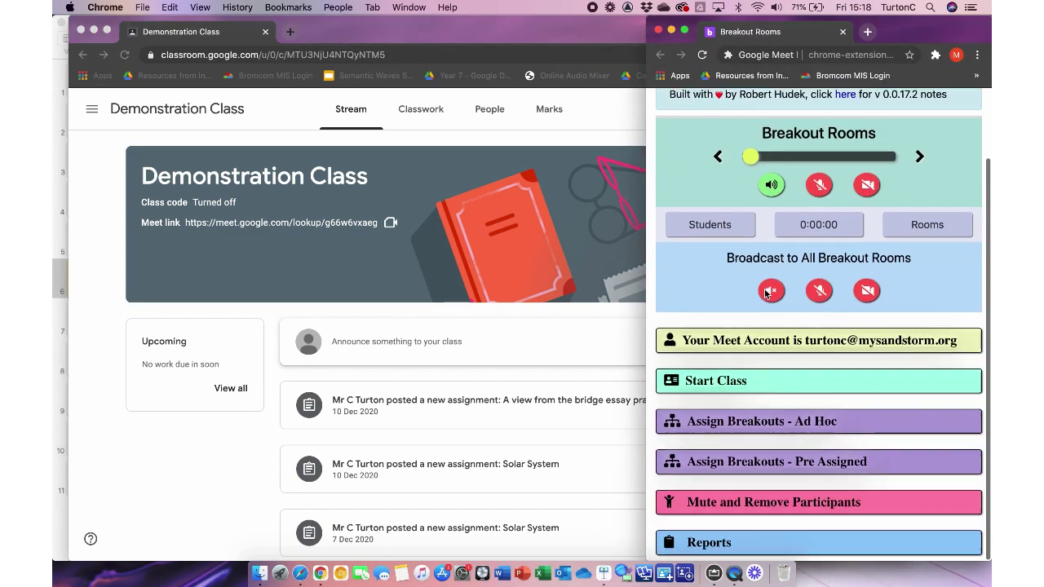
pyautogui.scroll(2, 767, 278)
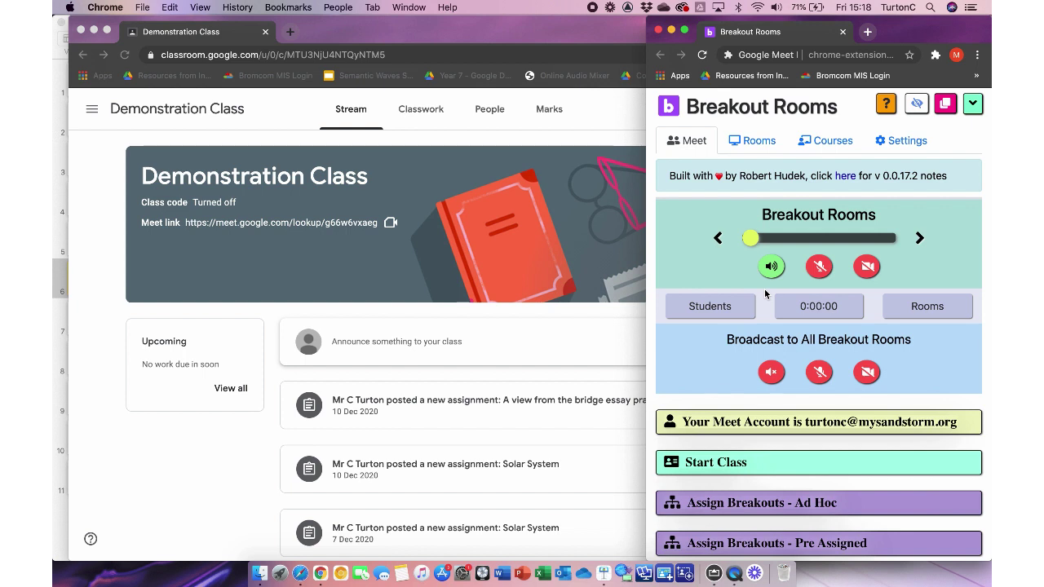
pyautogui.click(824, 143)
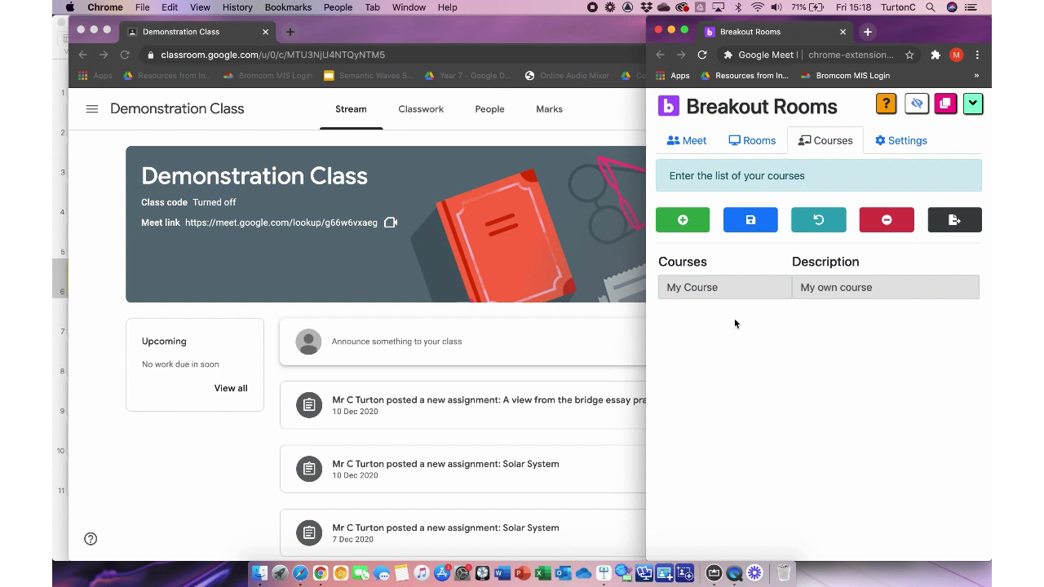
# Add a 'Demonstration Class' course described as 'Demo Class' and save the course list.
pyautogui.click(687, 228)
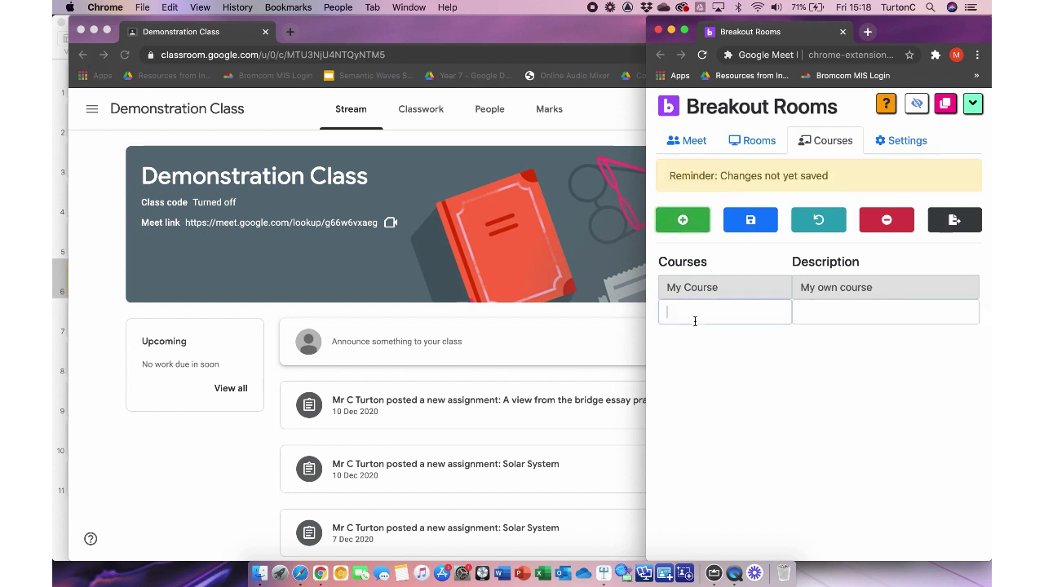
pyautogui.write('Demonst')
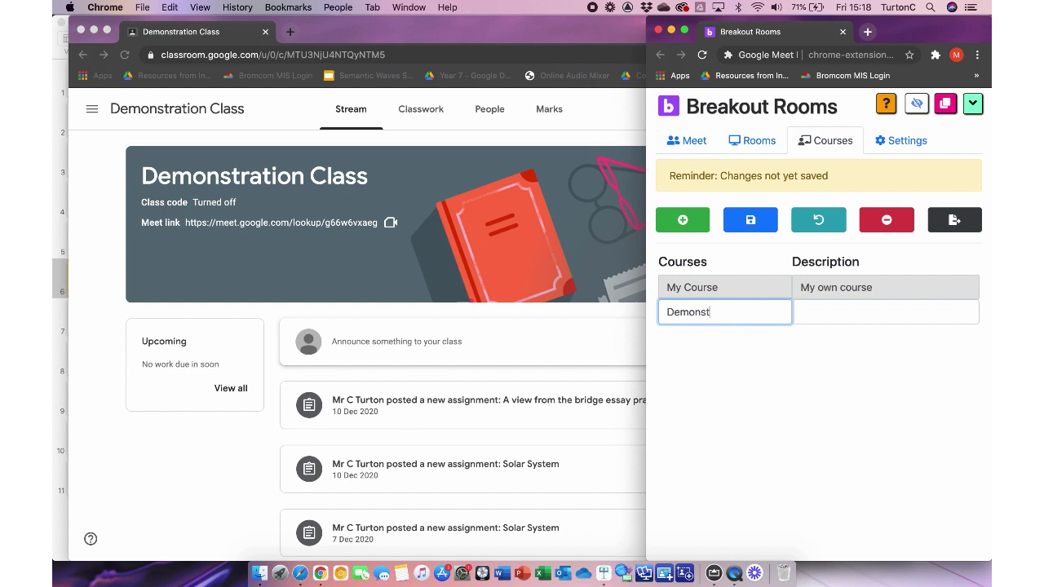
pyautogui.write('ration Class')
pyautogui.click(885, 312)
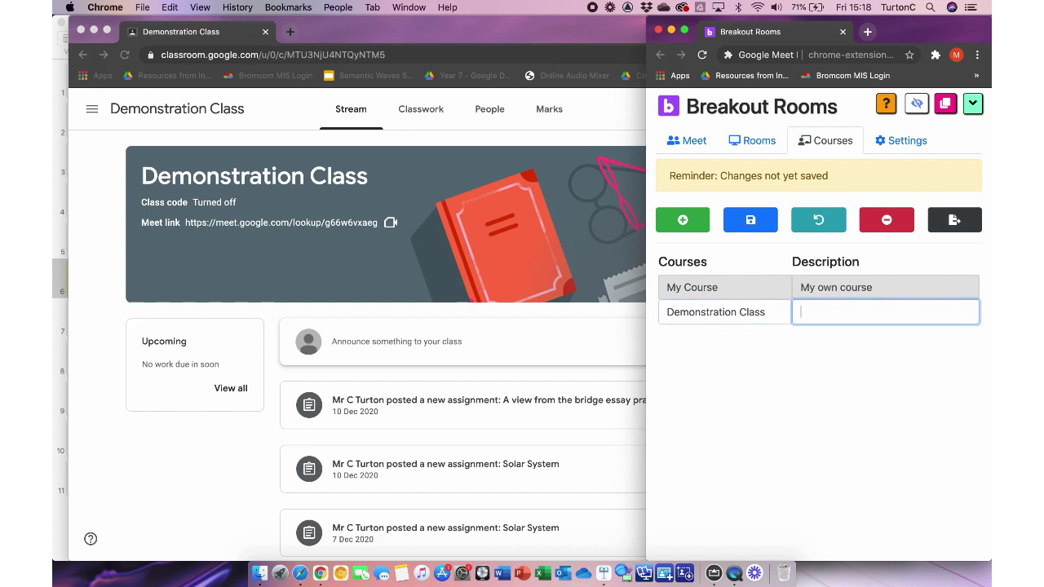
pyautogui.write('Demo Clss')
pyautogui.press('BackSpace')
pyautogui.press('BackSpace')
pyautogui.write('as')
pyautogui.click(776, 413)
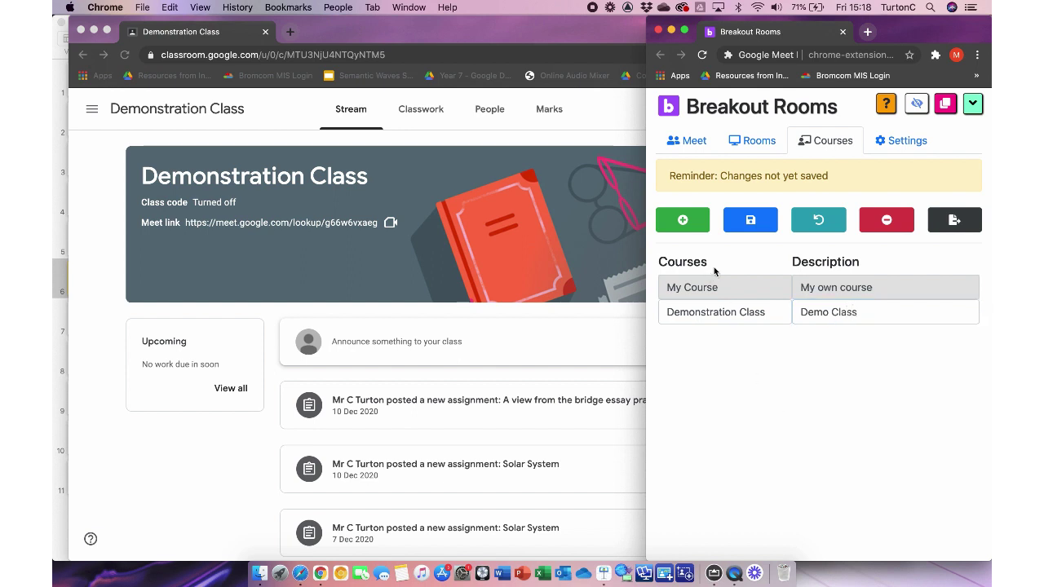
pyautogui.click(752, 225)
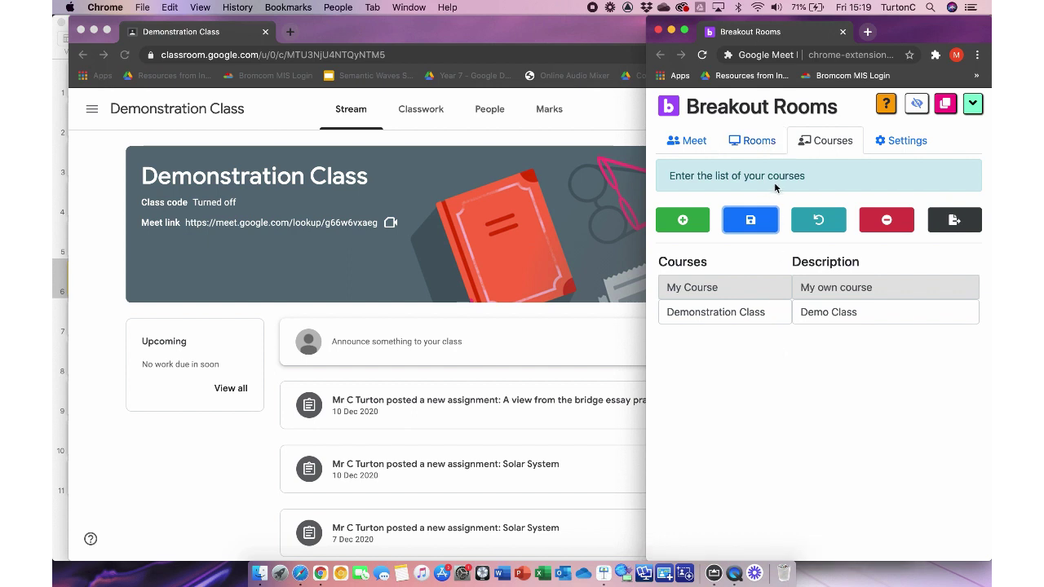
# On the Rooms tab, choose Demonstration Class and paste the class Meet link into Main.
pyautogui.click(759, 143)
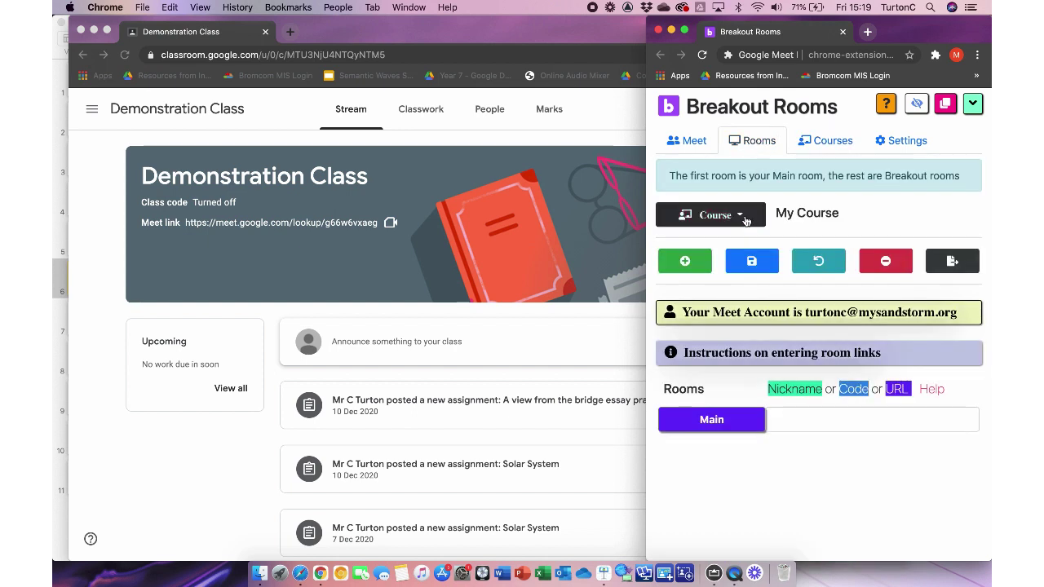
pyautogui.click(745, 217)
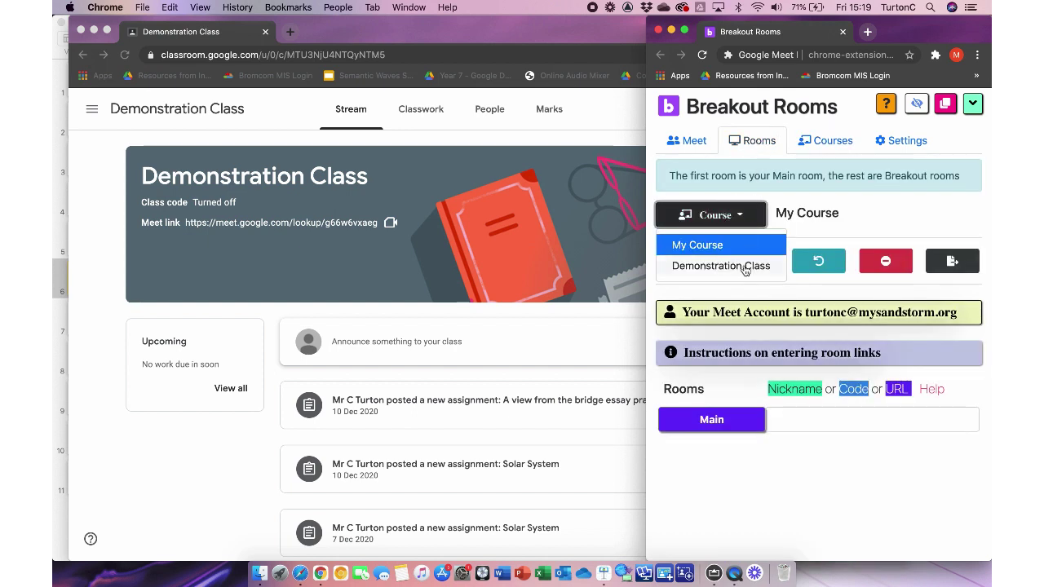
pyautogui.click(744, 267)
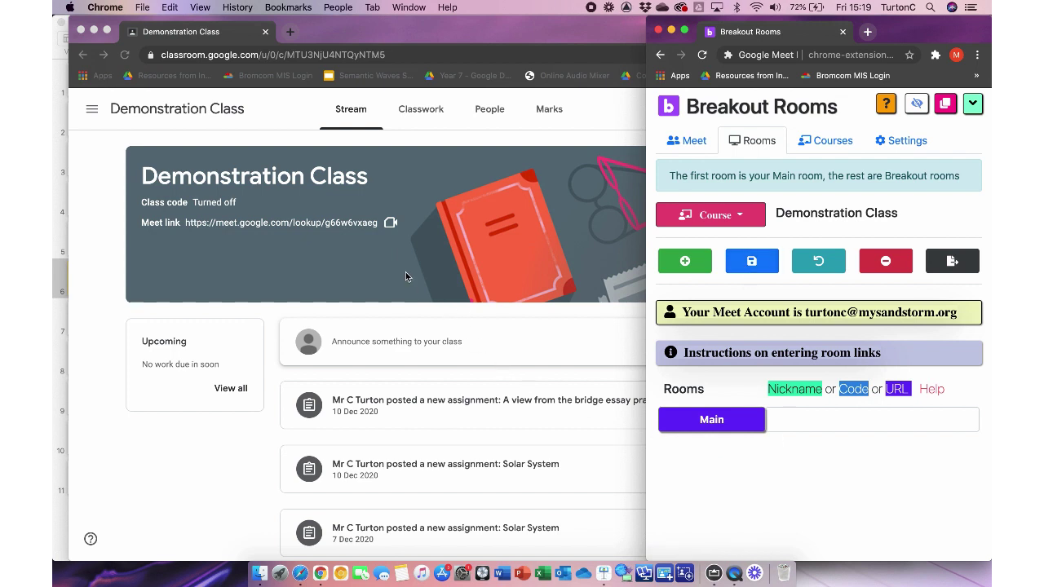
pyautogui.click(818, 416)
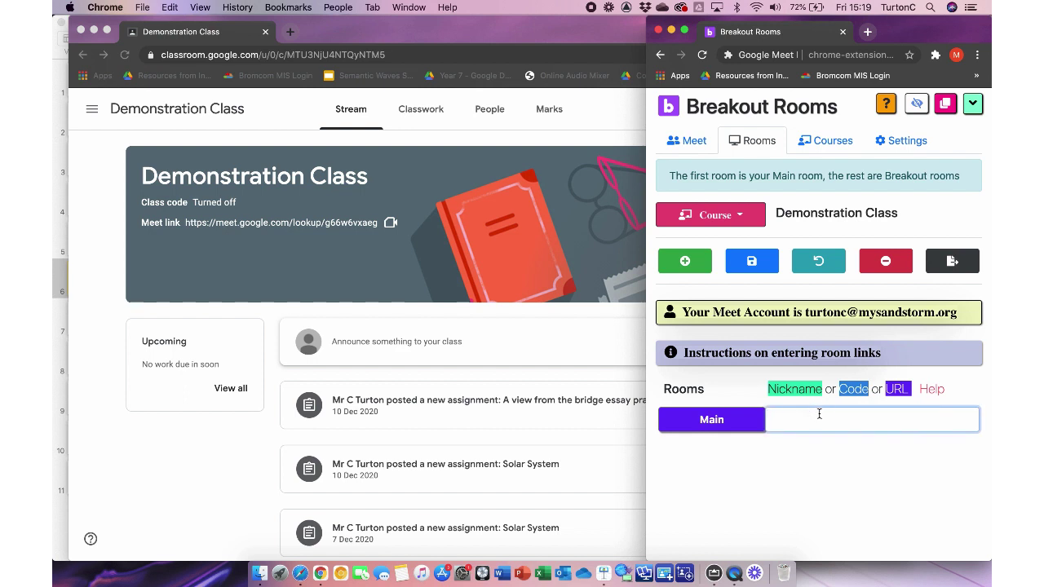
pyautogui.click(329, 261)
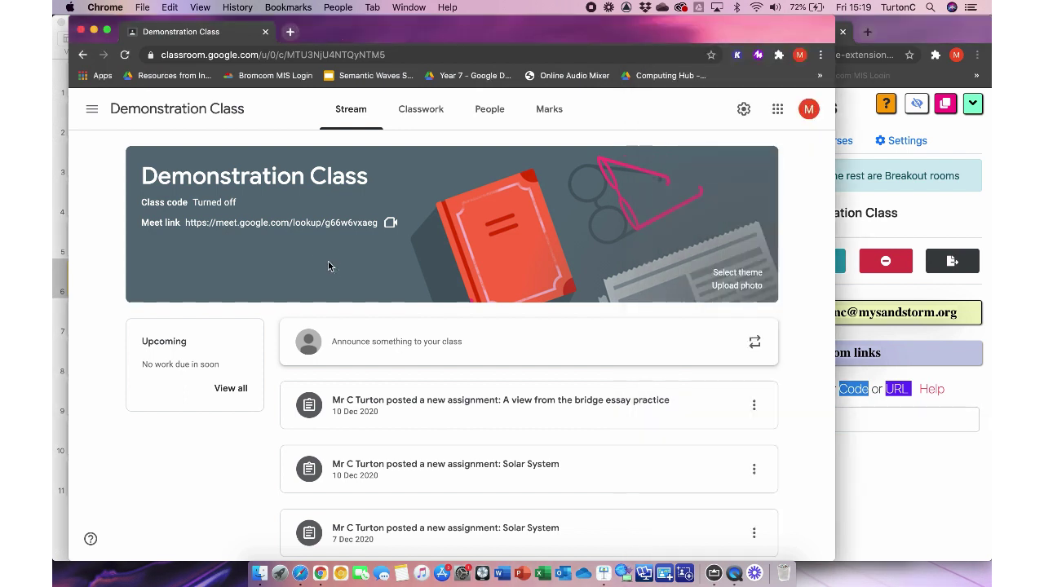
pyautogui.rightClick(290, 227)
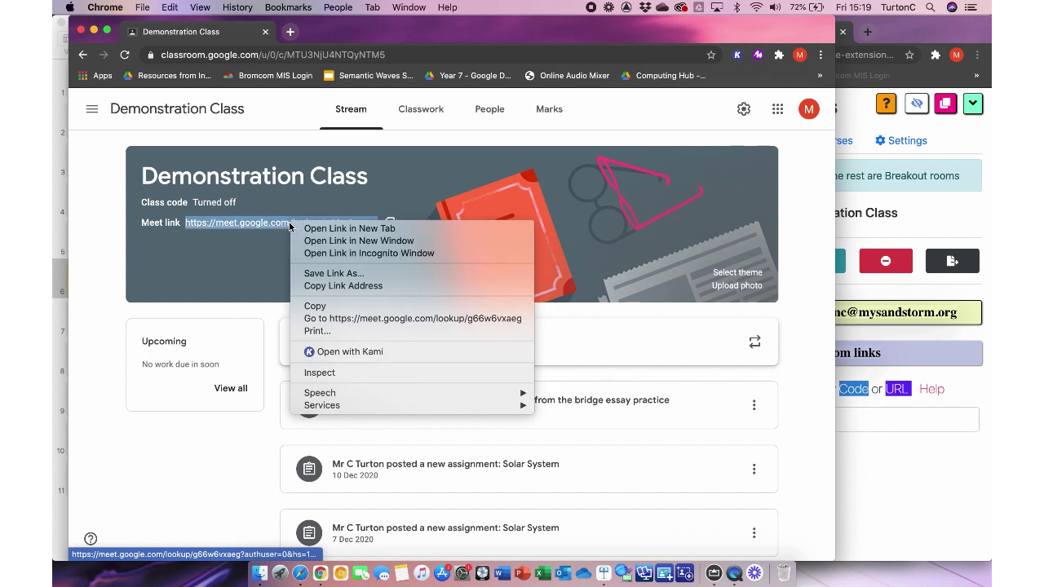
pyautogui.click(329, 306)
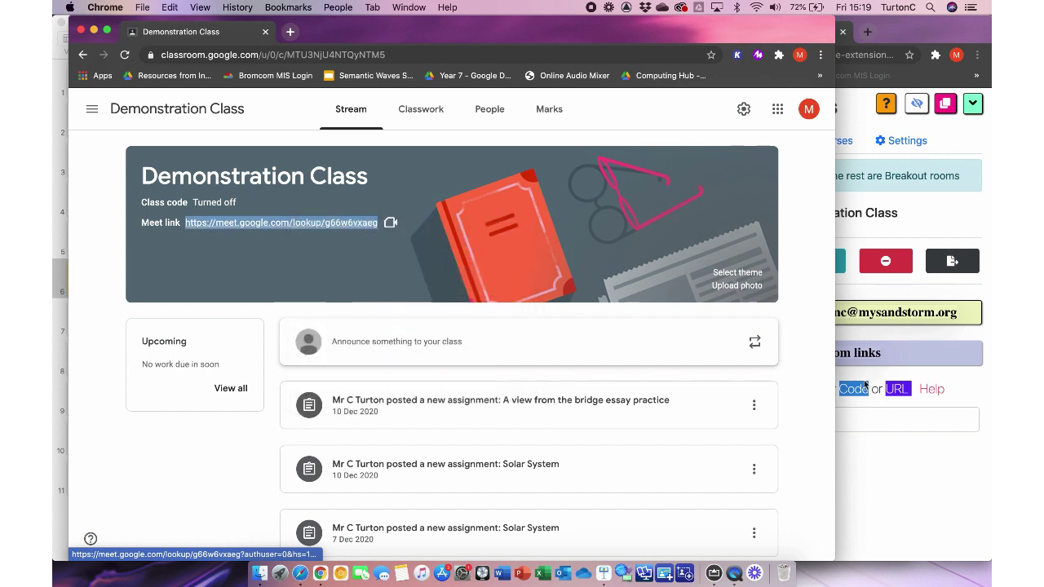
pyautogui.click(886, 464)
pyautogui.press('super+v')
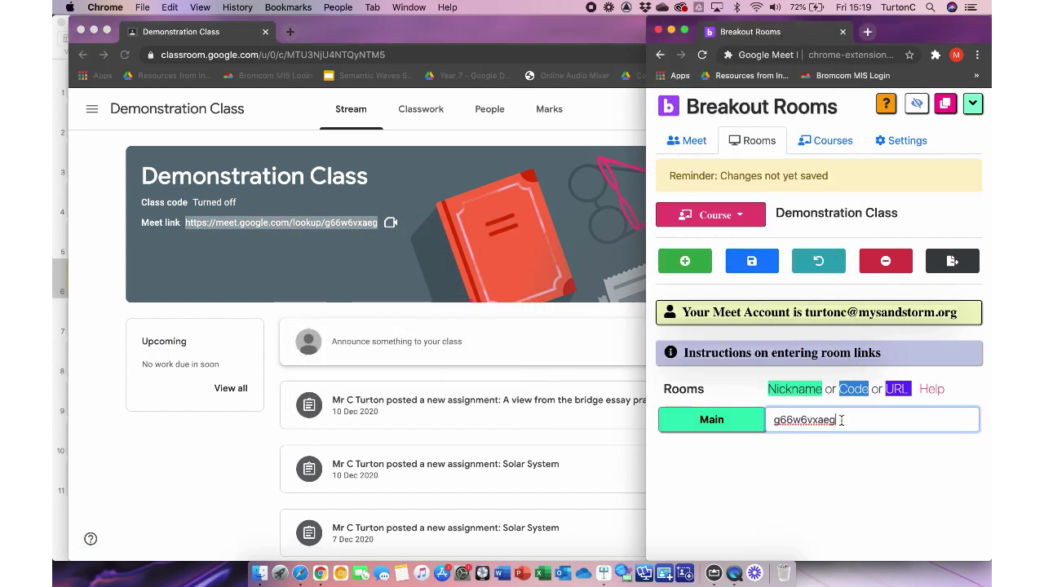
pyautogui.click(844, 473)
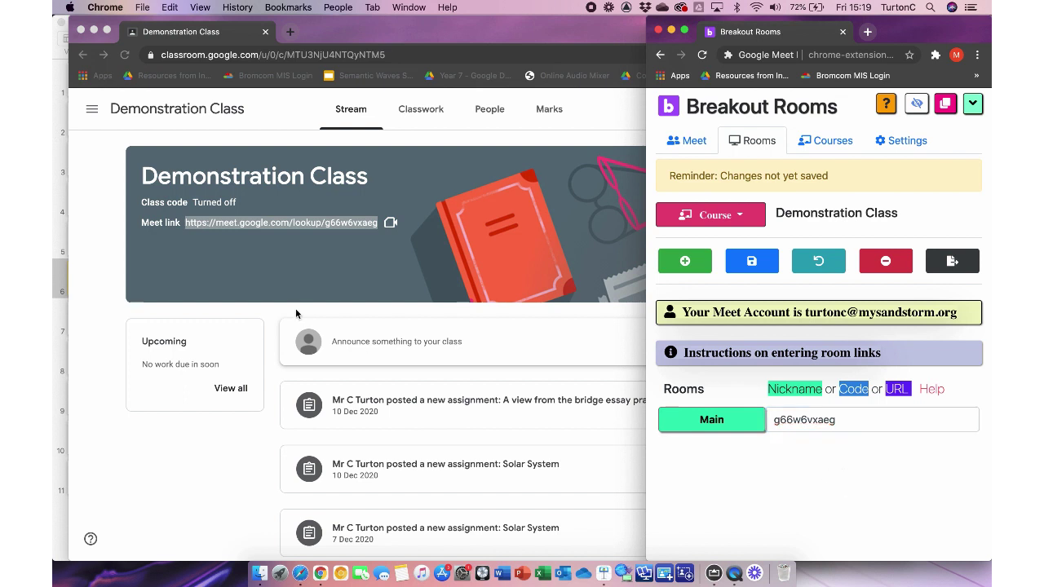
# Save the main room link and add a first breakout room row.
pyautogui.click(282, 261)
pyautogui.click(897, 477)
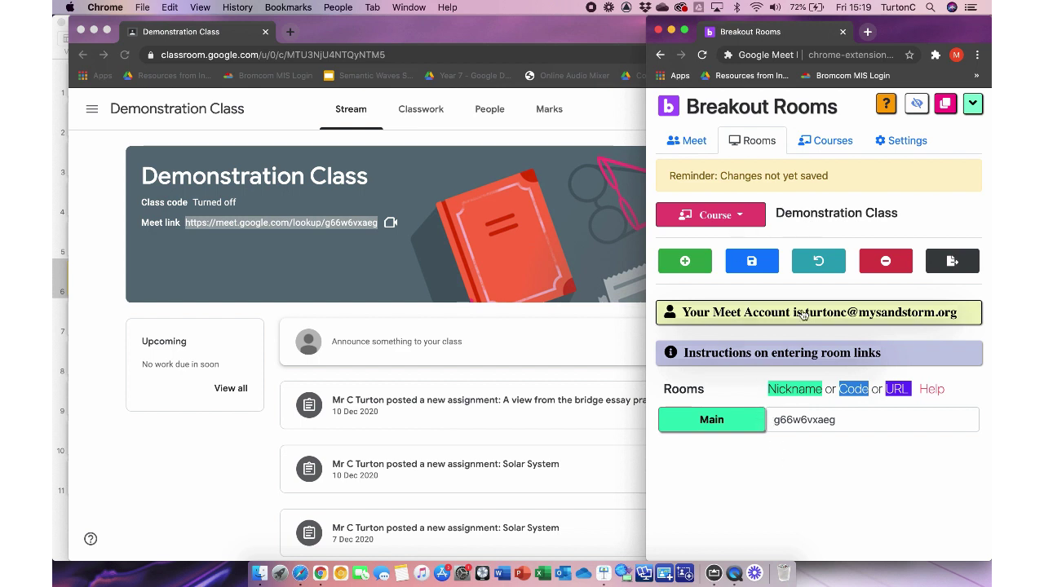
pyautogui.click(777, 208)
pyautogui.moveTo(777, 208); pyautogui.dragTo(898, 218)
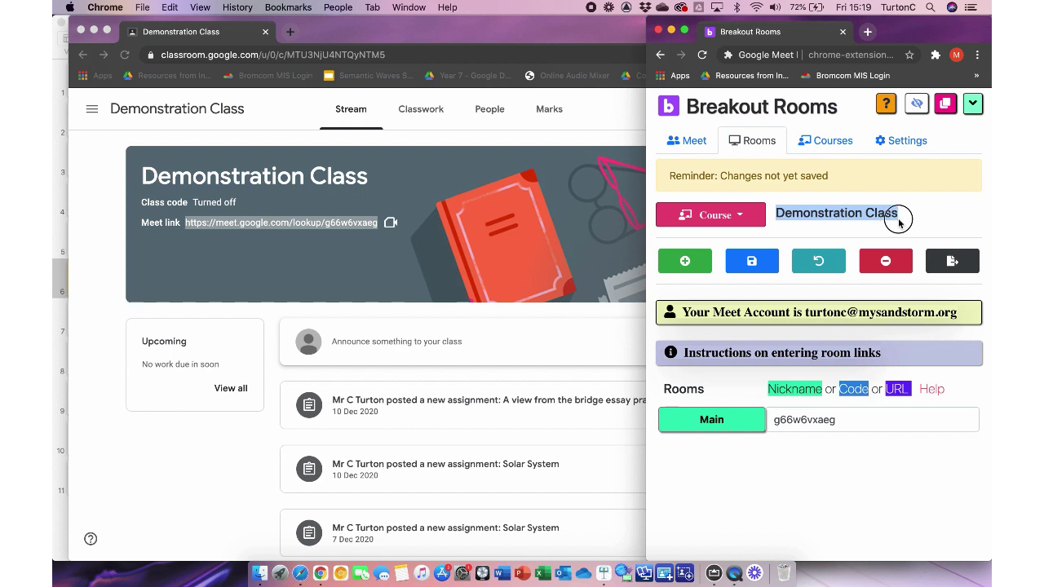
pyautogui.click(752, 262)
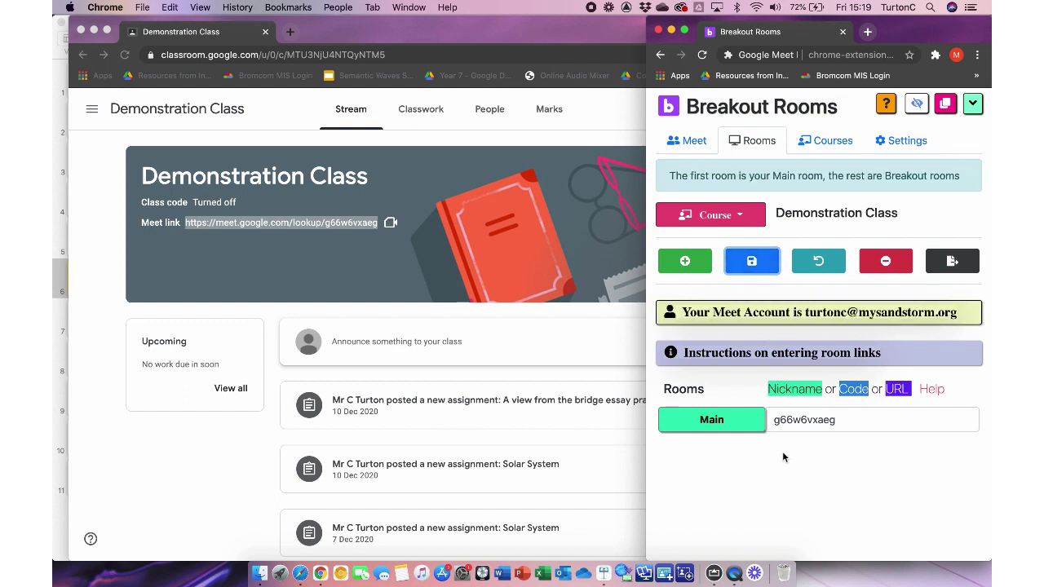
pyautogui.click(690, 270)
# Add a second room row and name the rooms Breakout 1 and Breakout 2.
pyautogui.click(690, 270)
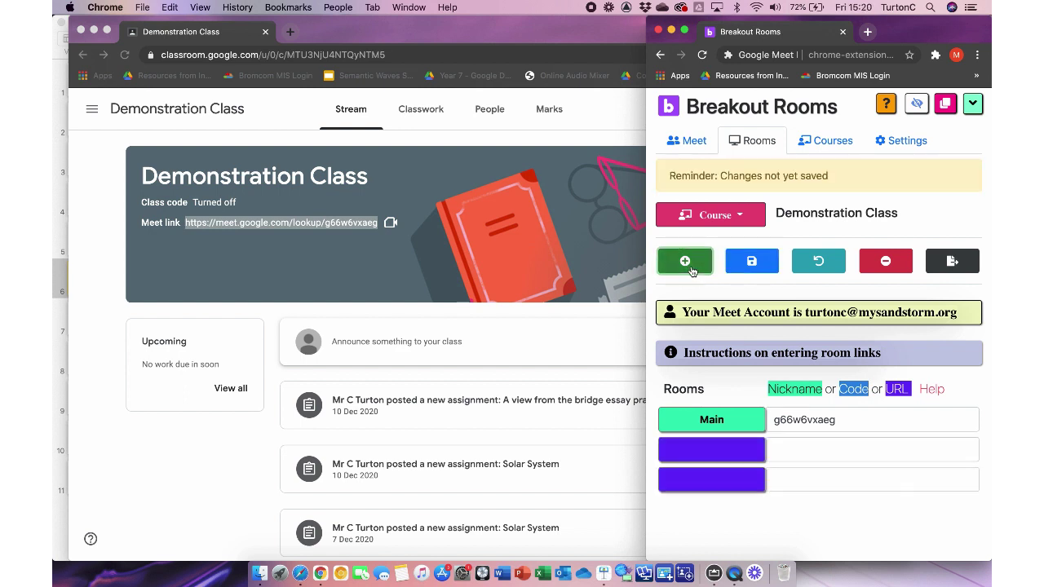
pyautogui.click(717, 453)
pyautogui.write('Brea')
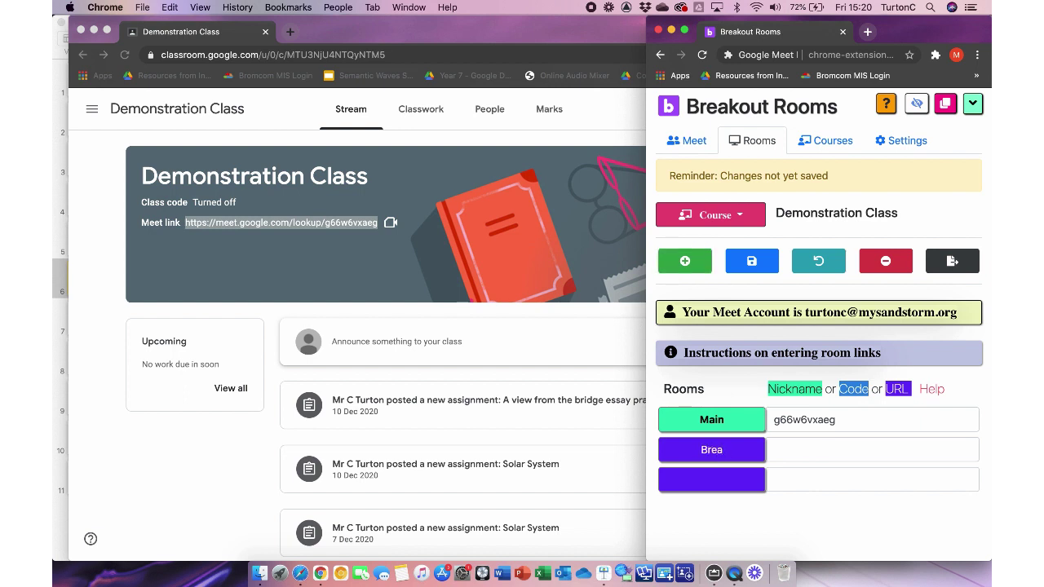
pyautogui.write('kput')
pyautogui.press('BackSpace')
pyautogui.press('BackSpace')
pyautogui.press('BackSpace')
pyautogui.press('BackSpace')
pyautogui.write('out 1')
pyautogui.click(715, 481)
pyautogui.write('Breakout 2')
# Enter codes CHTDemoB1 and CHTDemoB2 for Breakout 1 and Breakout 2.
pyautogui.click(788, 452)
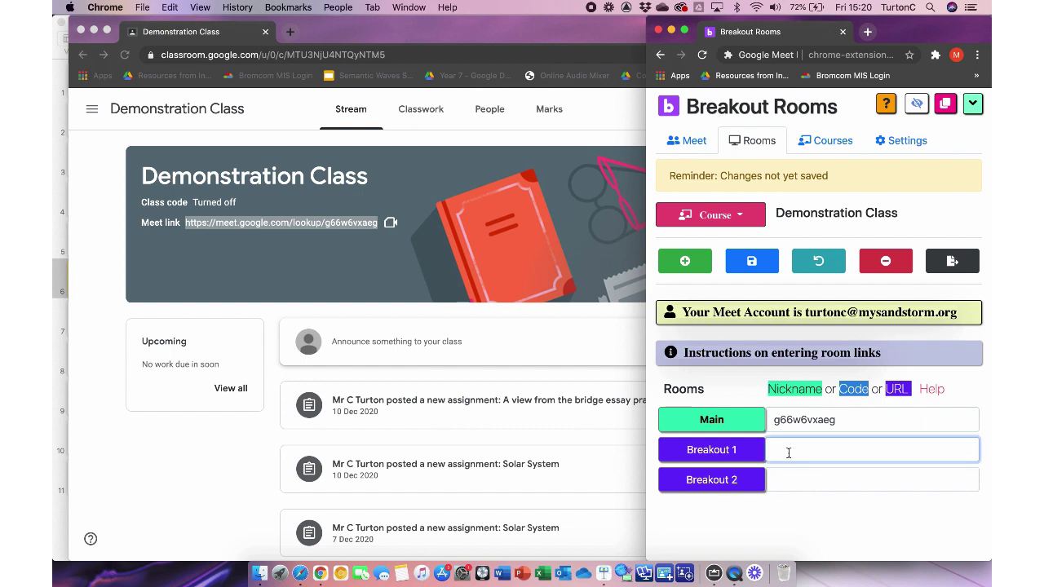
pyautogui.click(788, 478)
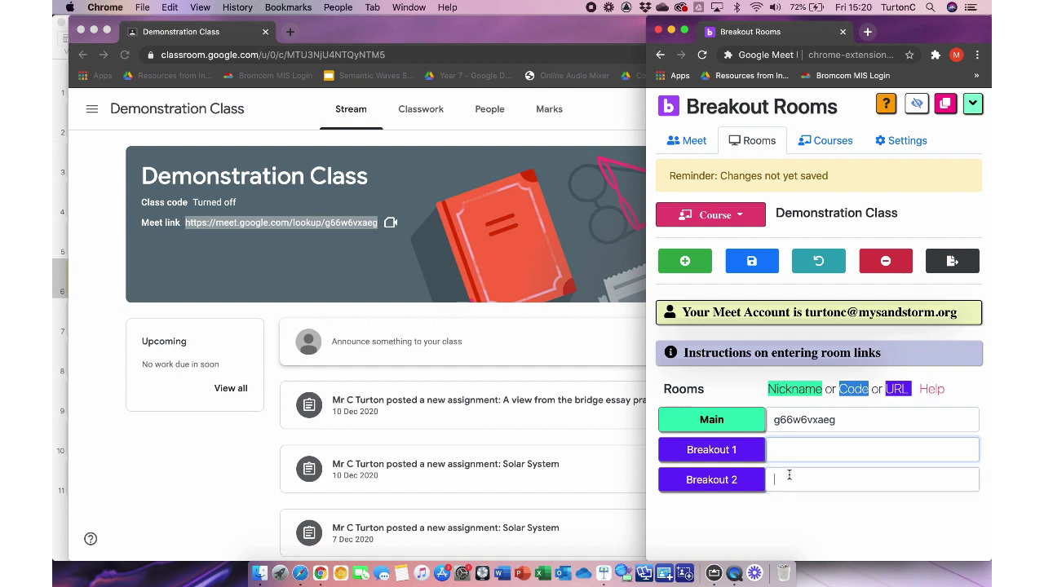
pyautogui.click(788, 453)
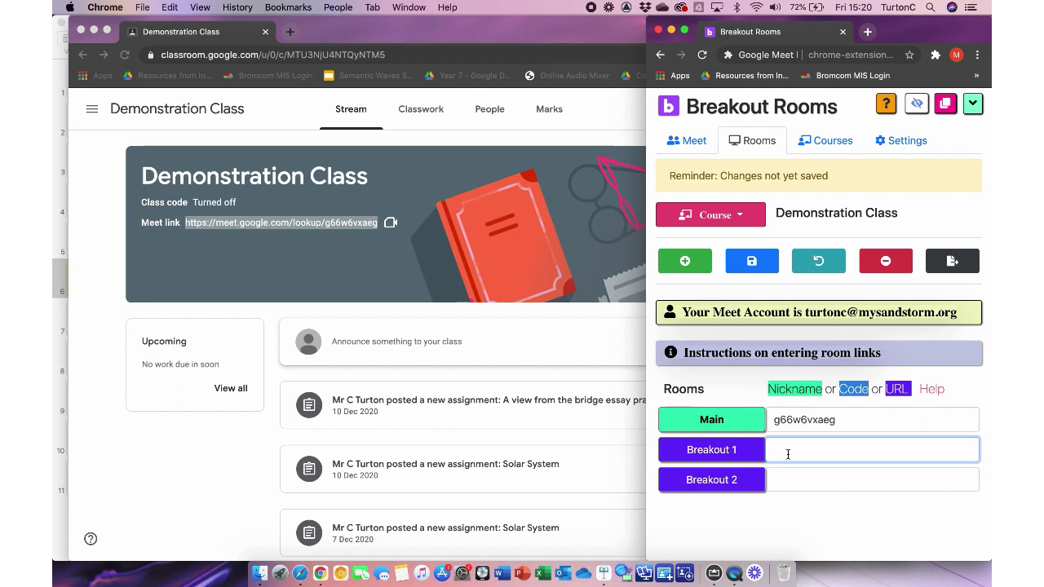
pyautogui.write('CHT')
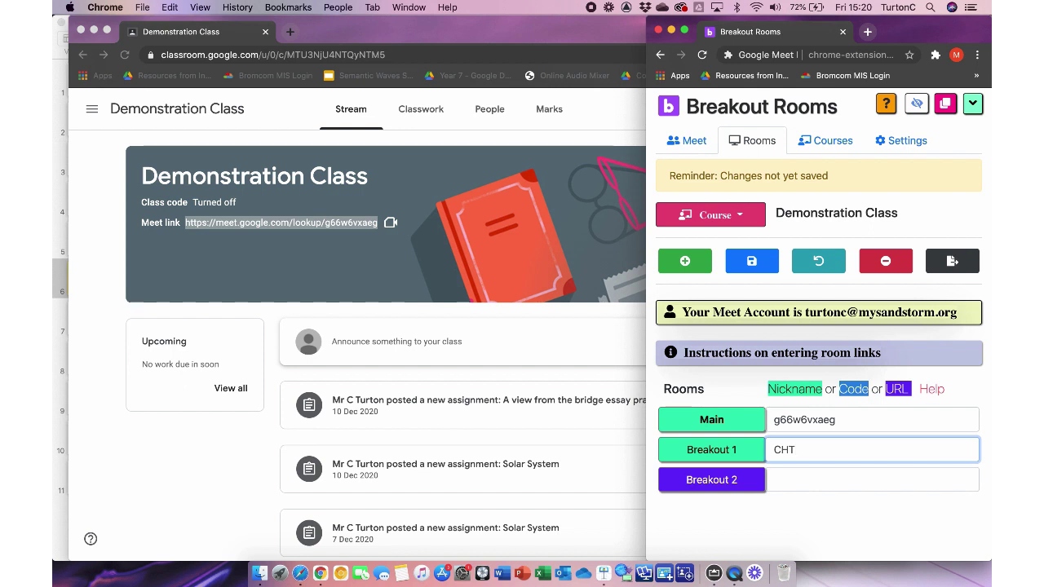
pyautogui.write('Demo')
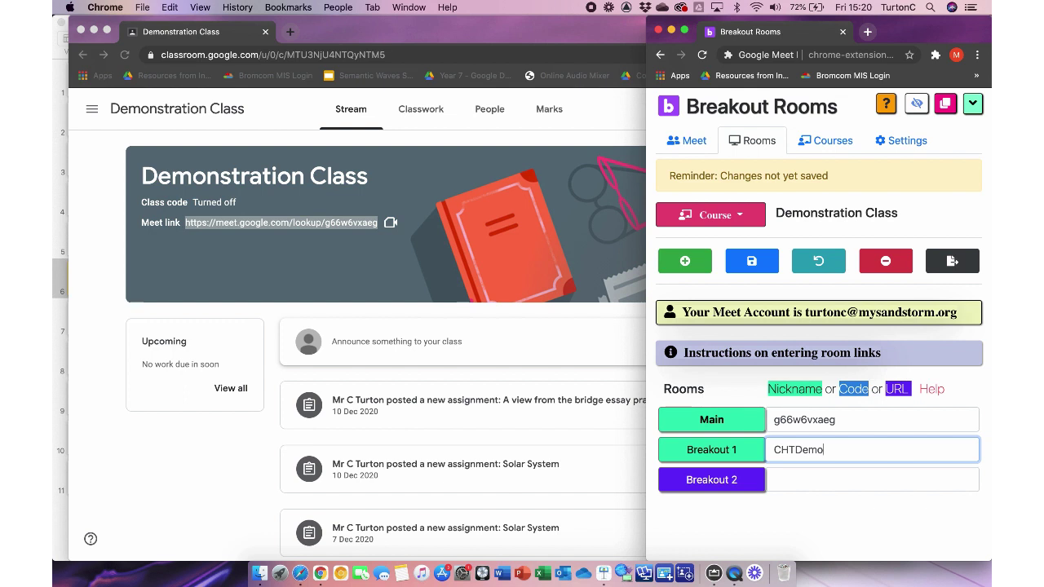
pyautogui.write('B1')
pyautogui.click(805, 478)
pyautogui.write('C')
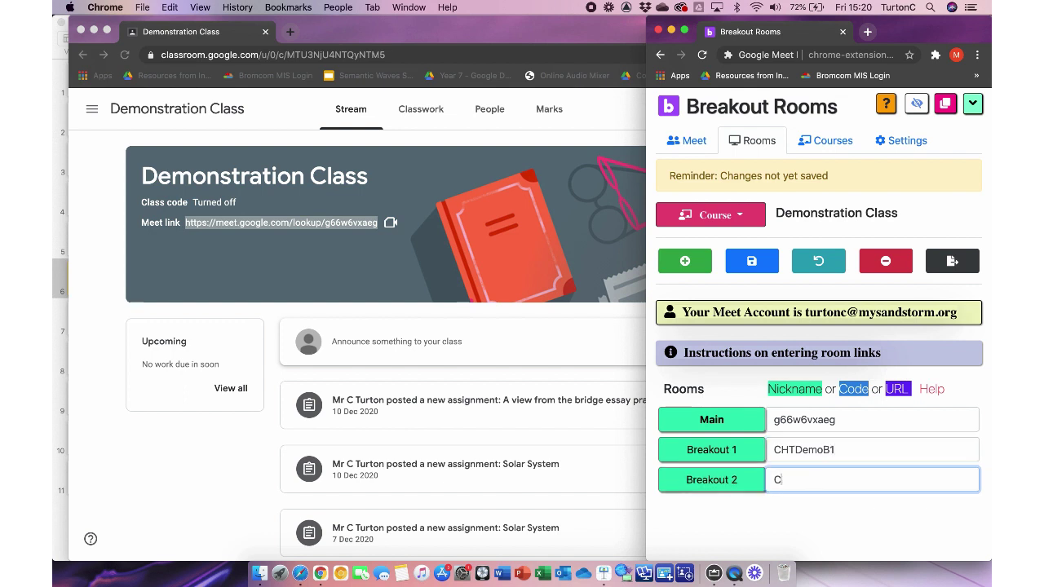
pyautogui.write('HTDemoB2')
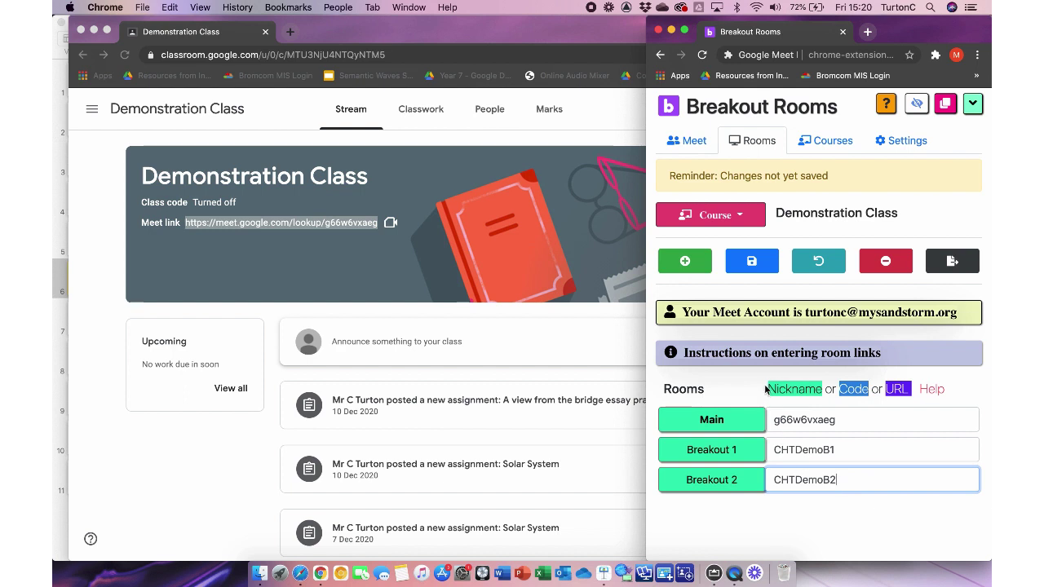
# Add Breakout 3 with code CHTDemoB3 and save the room links.
pyautogui.click(685, 261)
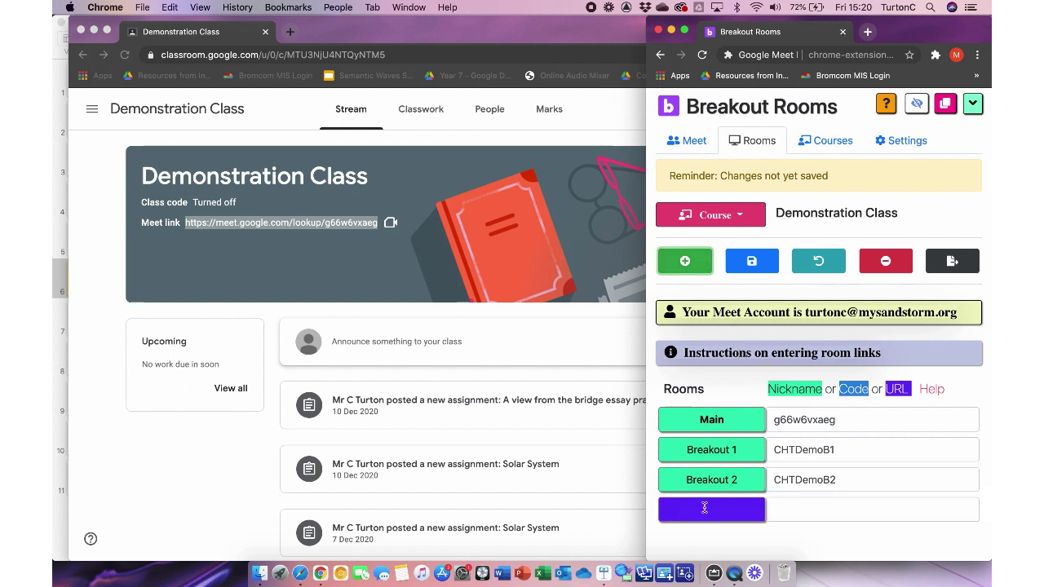
pyautogui.click(704, 508)
pyautogui.write('Breakout')
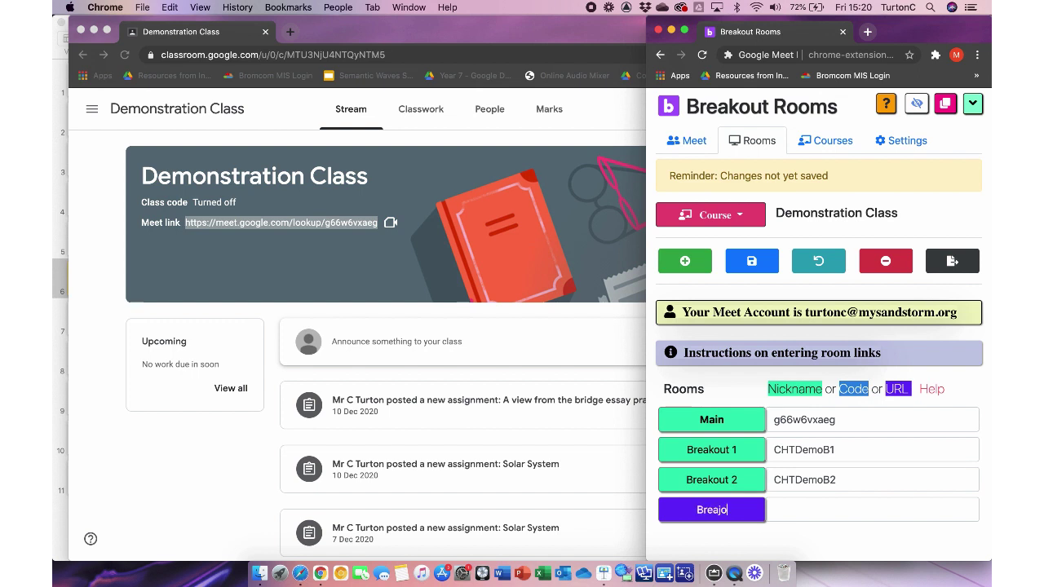
pyautogui.press('BackSpace')
pyautogui.press('BackSpace')
pyautogui.press('BackSpace')
pyautogui.press('BackSpace')
pyautogui.write('kout')
pyautogui.press('BackSpace')
pyautogui.write('t 3')
pyautogui.press('Tab')
pyautogui.write('CHT')
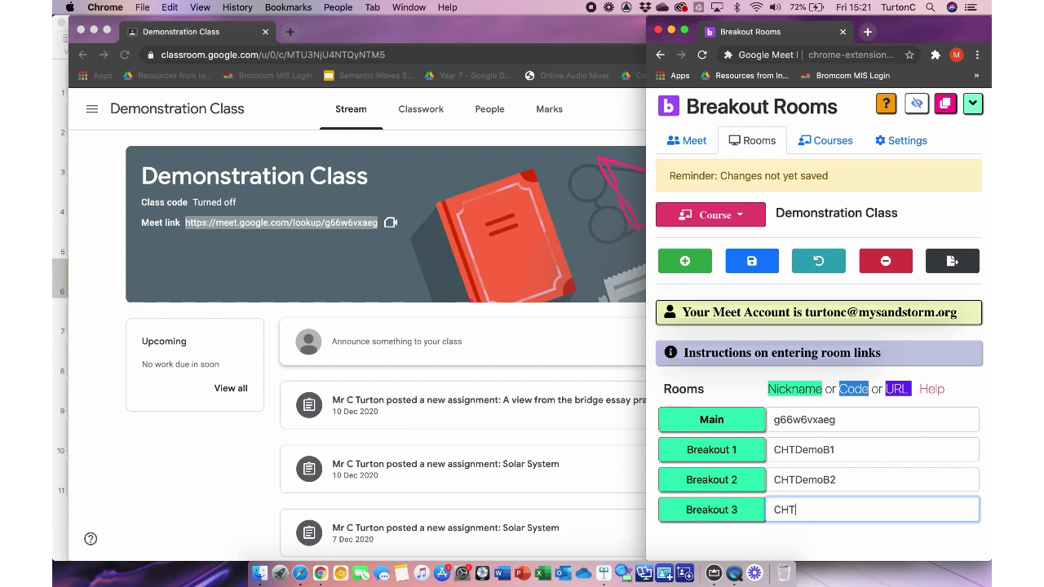
pyautogui.write('DemoB3')
pyautogui.click(752, 263)
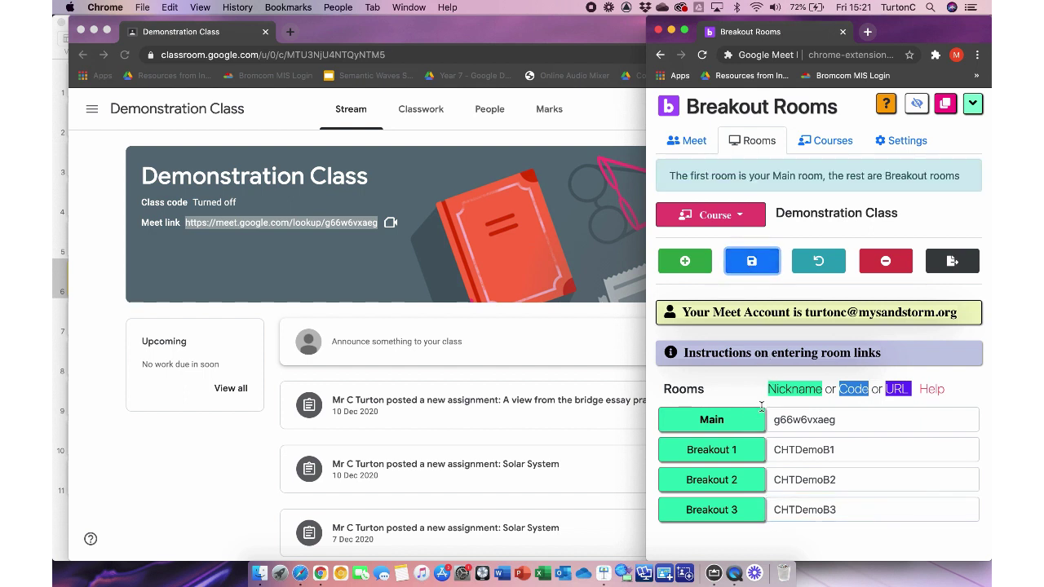
# Re-save the room links and switch the course between My Course and Demonstration Class.
pyautogui.click(751, 261)
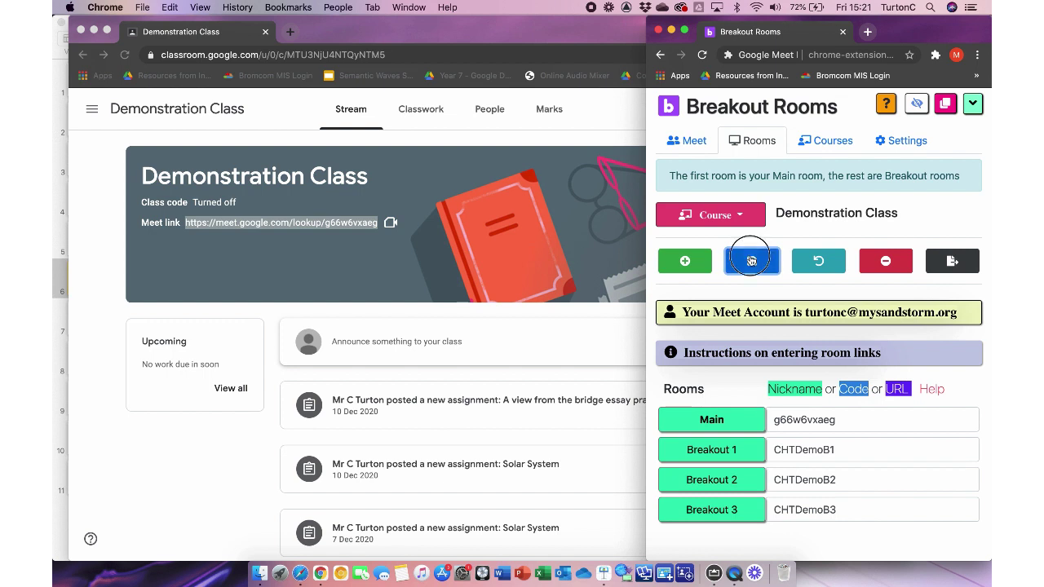
pyautogui.click(751, 217)
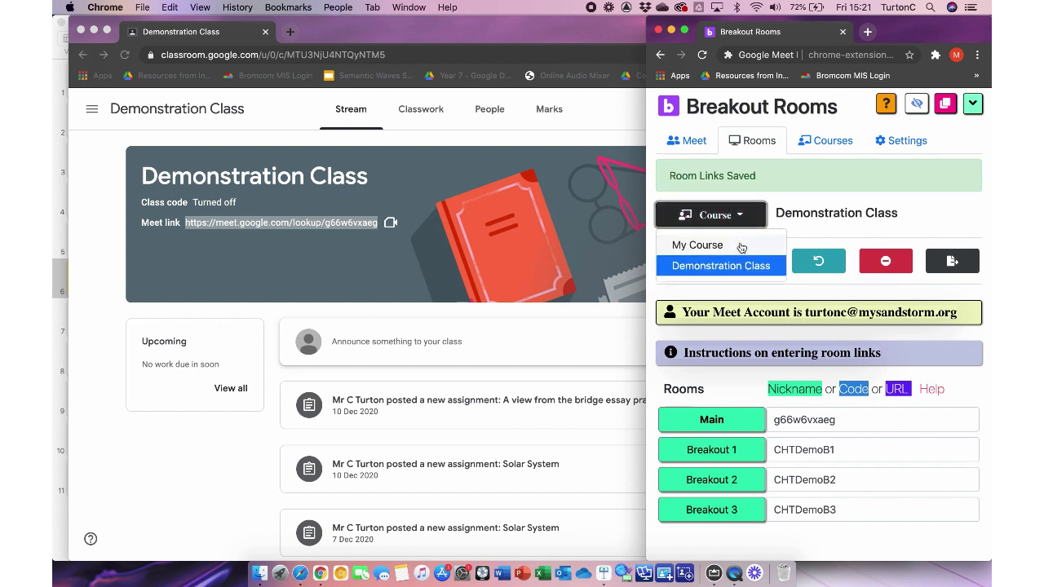
pyautogui.click(740, 245)
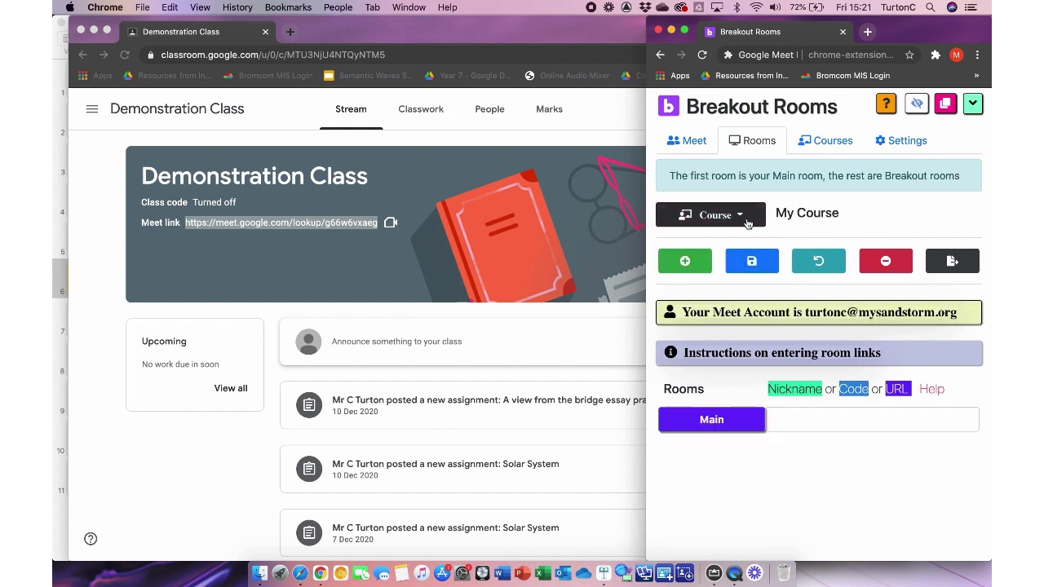
pyautogui.click(747, 222)
pyautogui.click(739, 267)
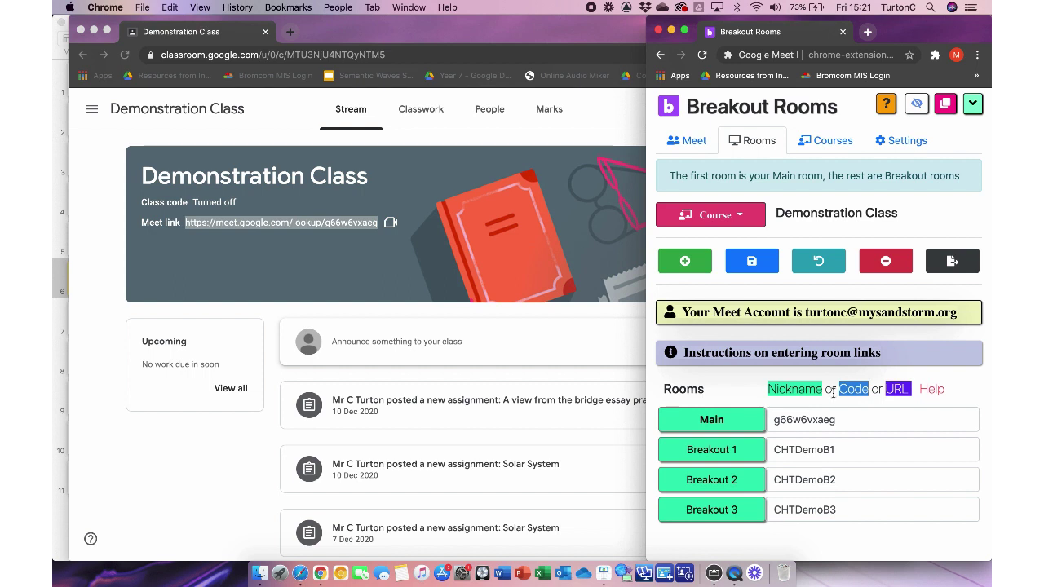
pyautogui.click(593, 8)
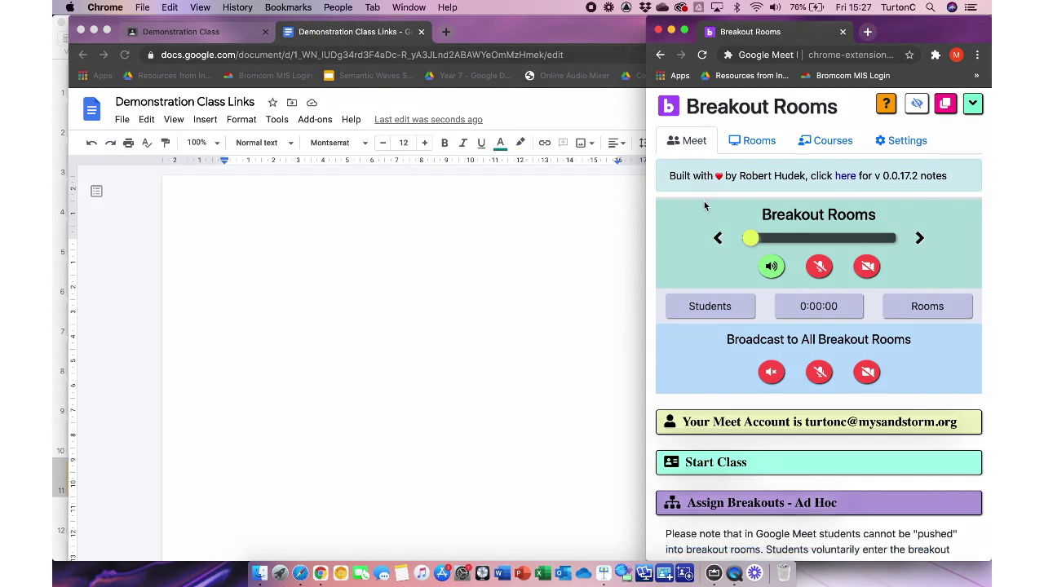
# Save Demonstration Class's room links on the Rooms tab and browse the Meet page sections.
pyautogui.click(754, 141)
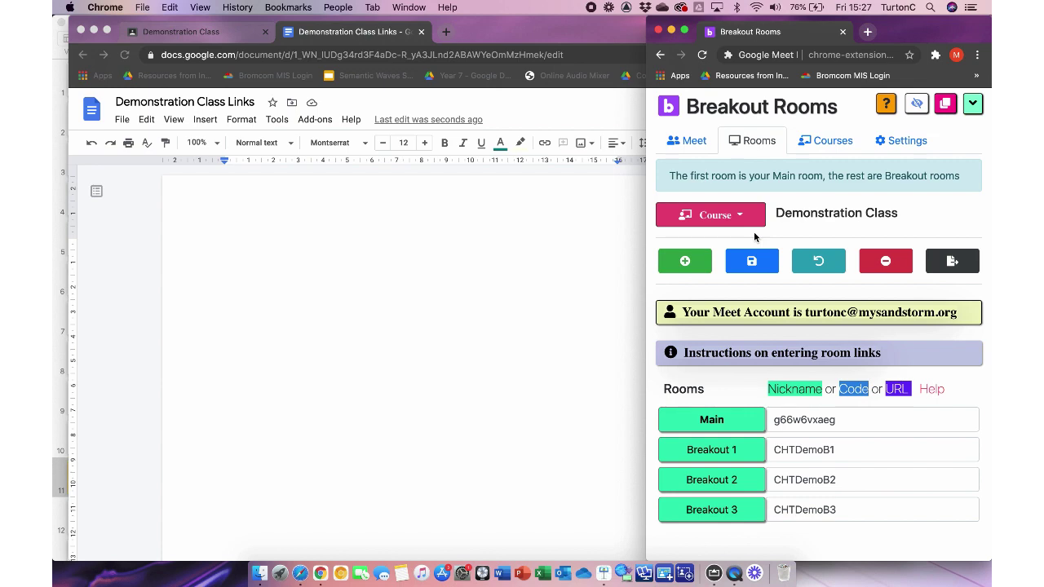
pyautogui.click(752, 261)
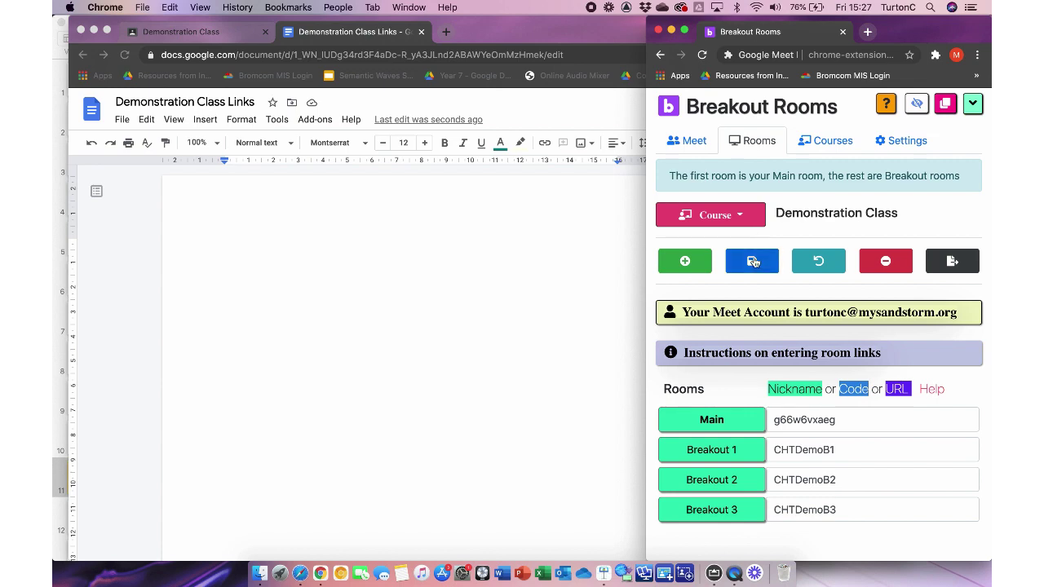
pyautogui.click(693, 141)
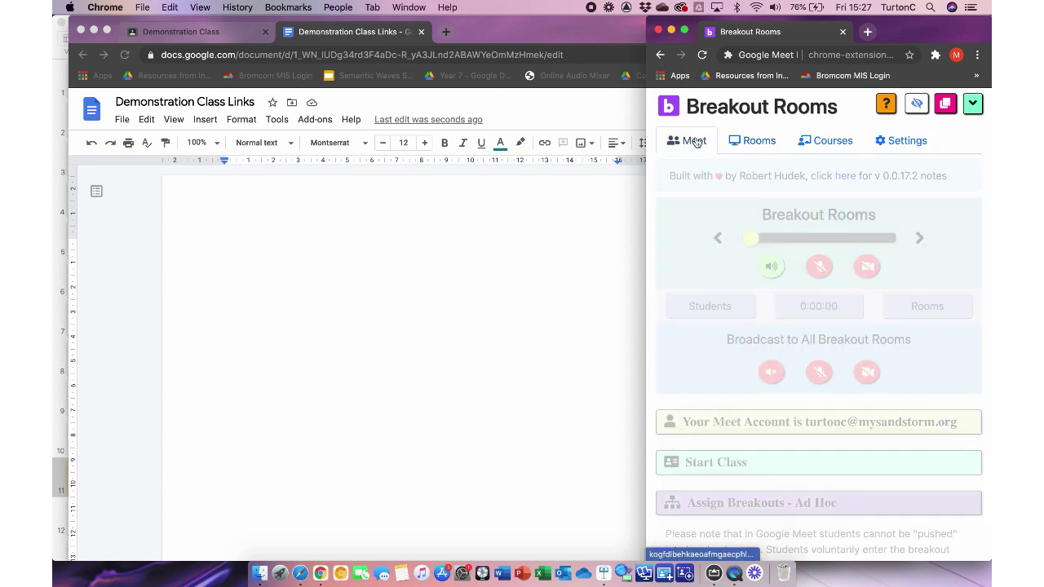
pyautogui.scroll(-10, 695, 142)
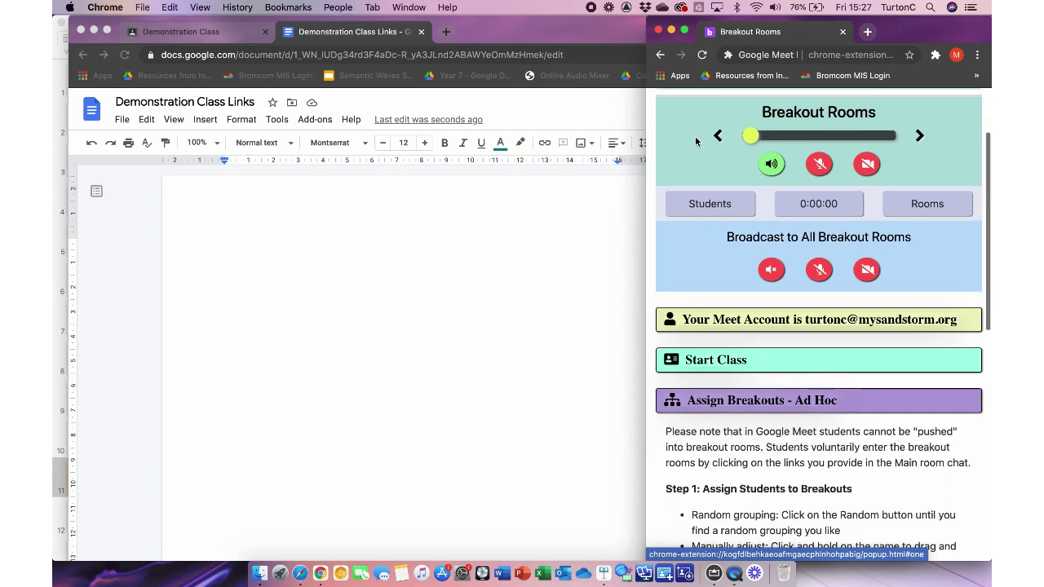
pyautogui.scroll(-7, 695, 142)
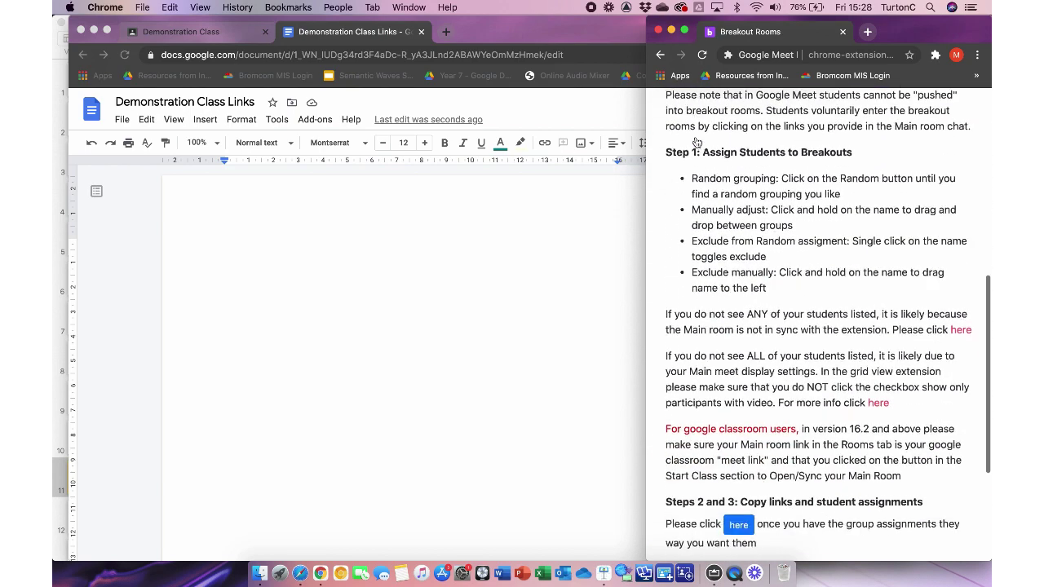
pyautogui.scroll(17, 695, 139)
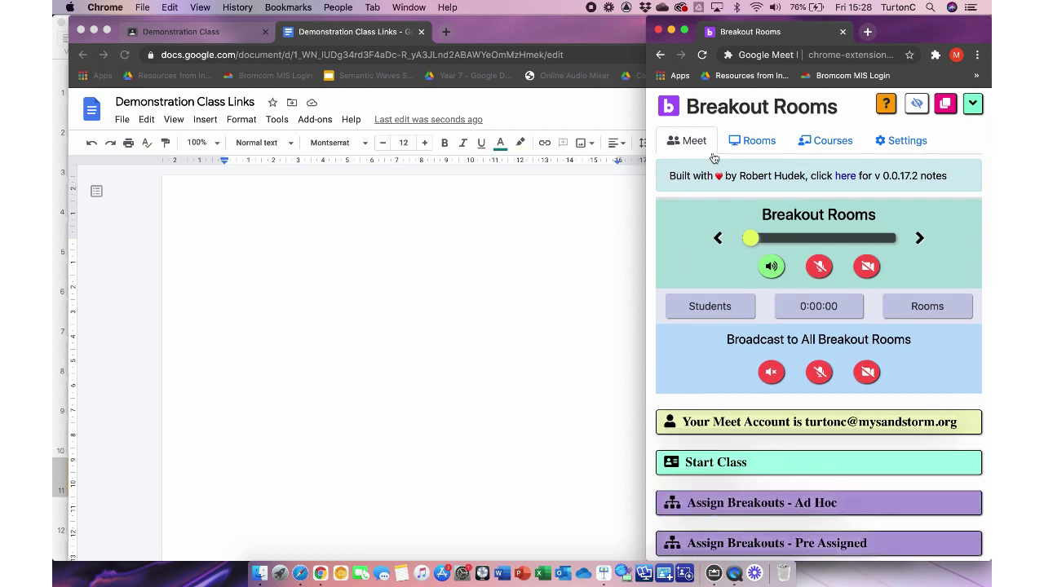
pyautogui.scroll(-3, 710, 310)
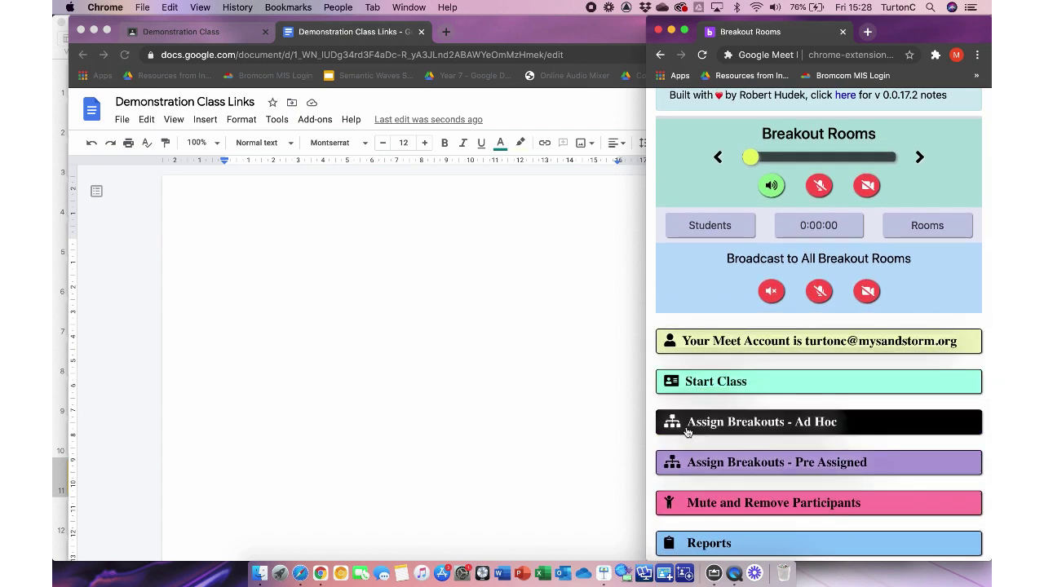
# Expand Assign Breakouts - Ad Hoc and copy the three CHTDemoB1–B3 room links.
pyautogui.click(749, 422)
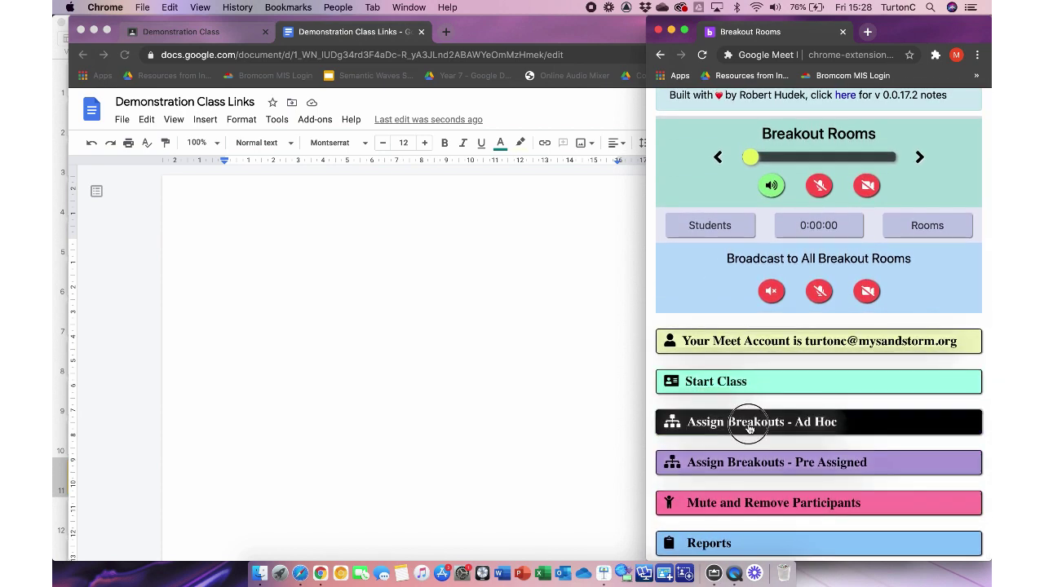
pyautogui.scroll(-3, 749, 425)
pyautogui.scroll(-10, 749, 425)
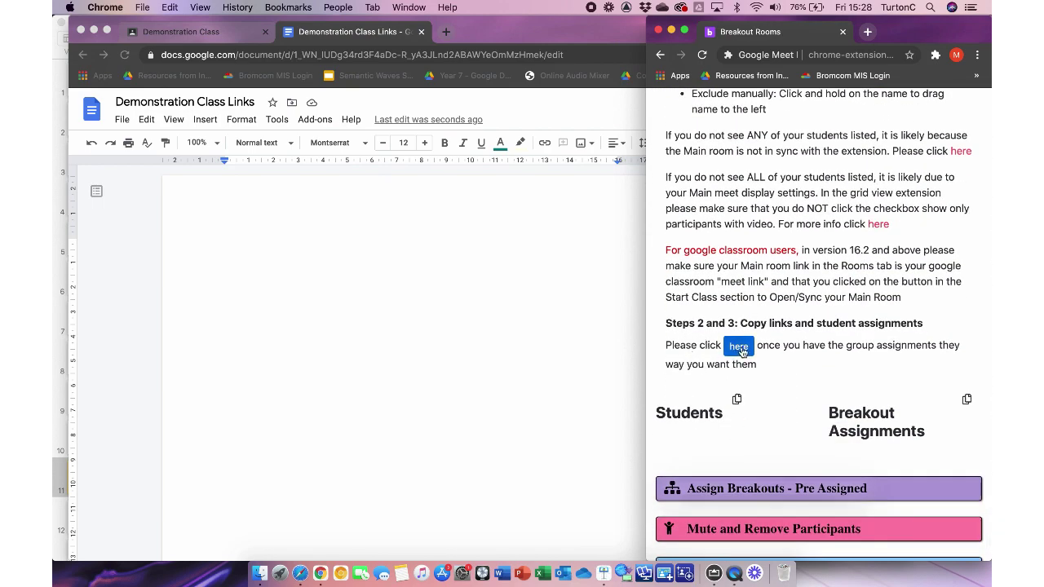
pyautogui.click(738, 348)
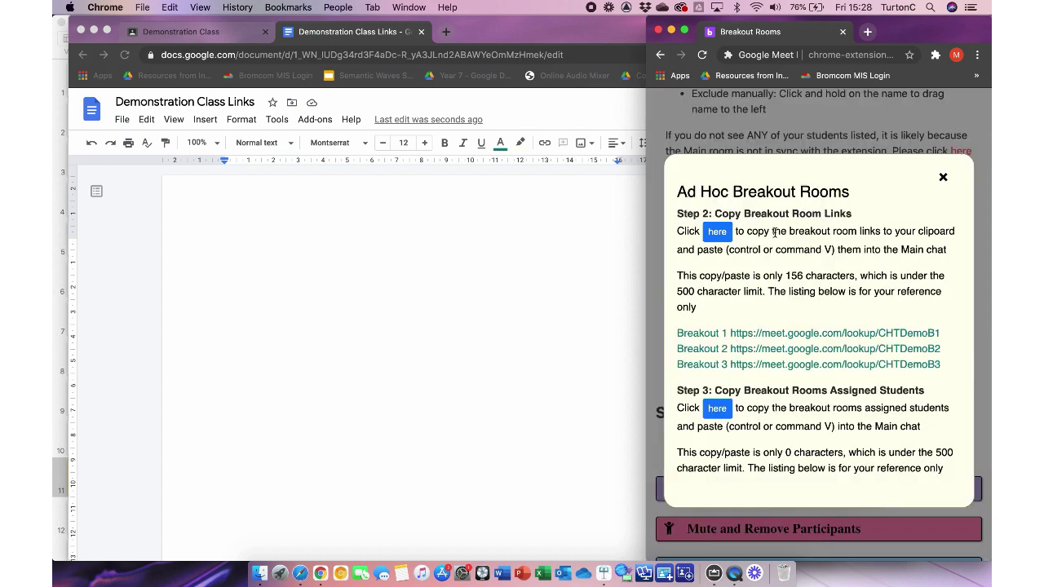
pyautogui.moveTo(851, 213); pyautogui.dragTo(677, 213)
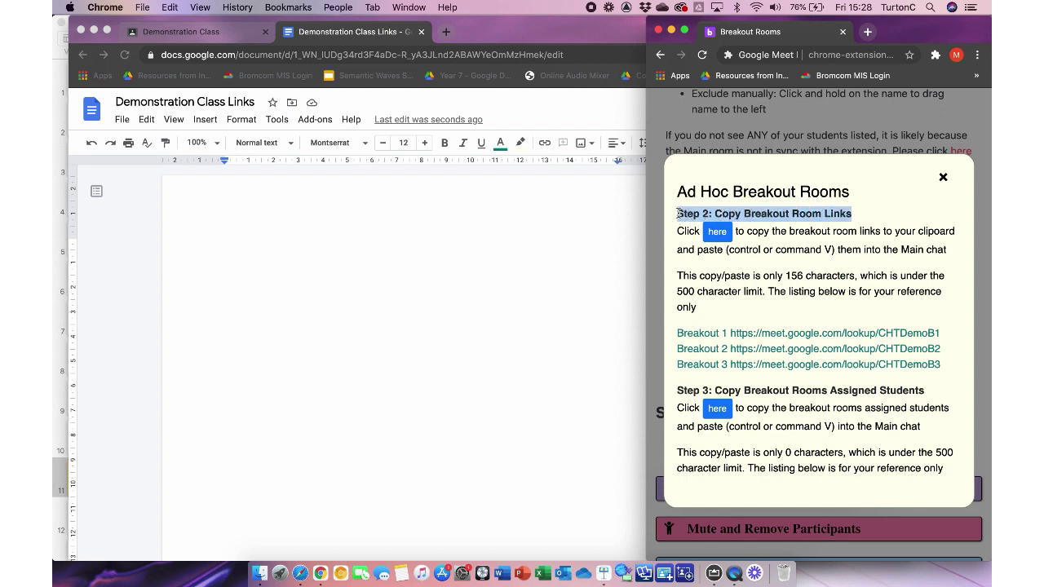
pyautogui.click(726, 232)
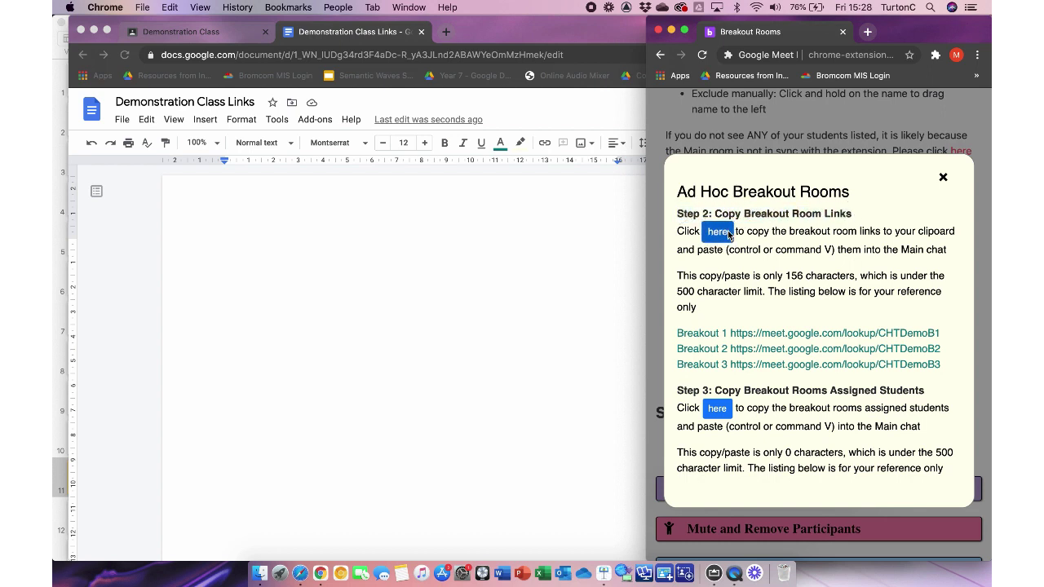
# Paste the copied Breakout 1–3 room links into the Demonstration Class Links document.
pyautogui.click(450, 269)
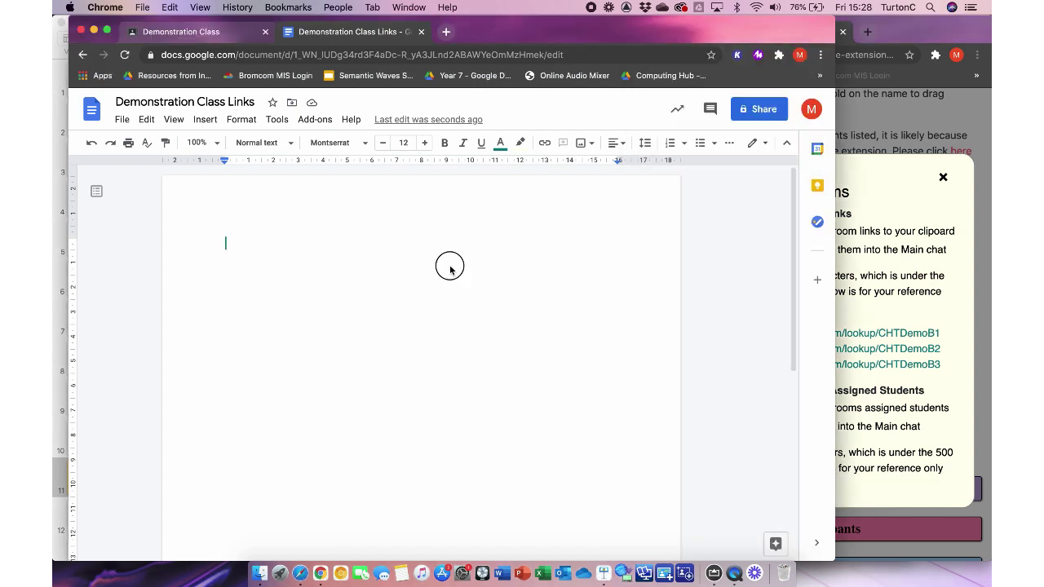
pyautogui.write('Breakout 1 https://meet.google.com/lookup/CHTDemoB1 Breakout 2 https://meet.google.com/lookup/CHTDemoB2 Breakout 3 https://meet.google.com/lookup/CHTDemoB3')
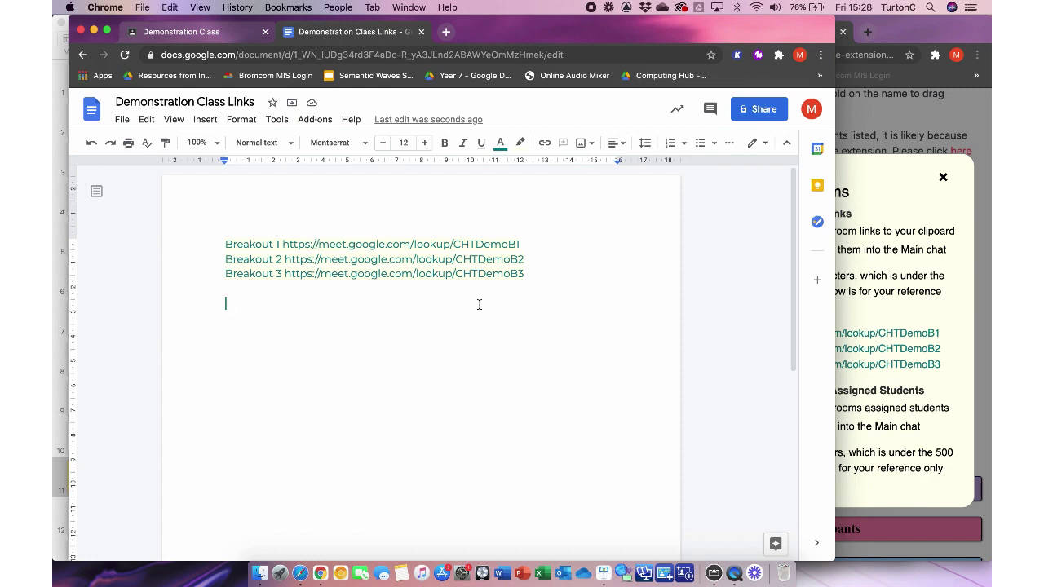
pyautogui.click(921, 250)
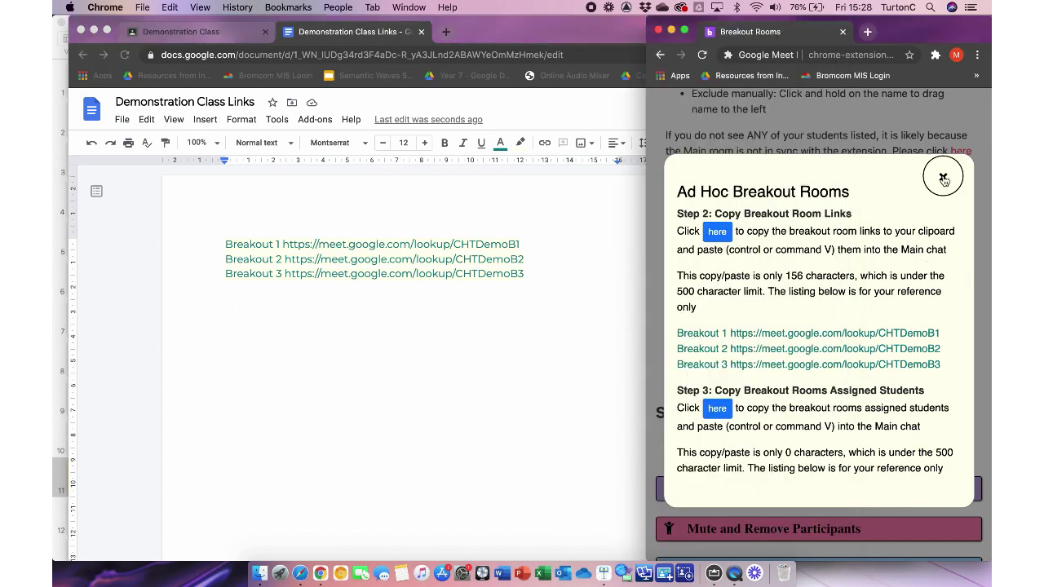
# Close the ad hoc room links popup and scroll through the extension panel.
pyautogui.click(944, 180)
pyautogui.scroll(1, 881, 295)
pyautogui.scroll(-2, 881, 295)
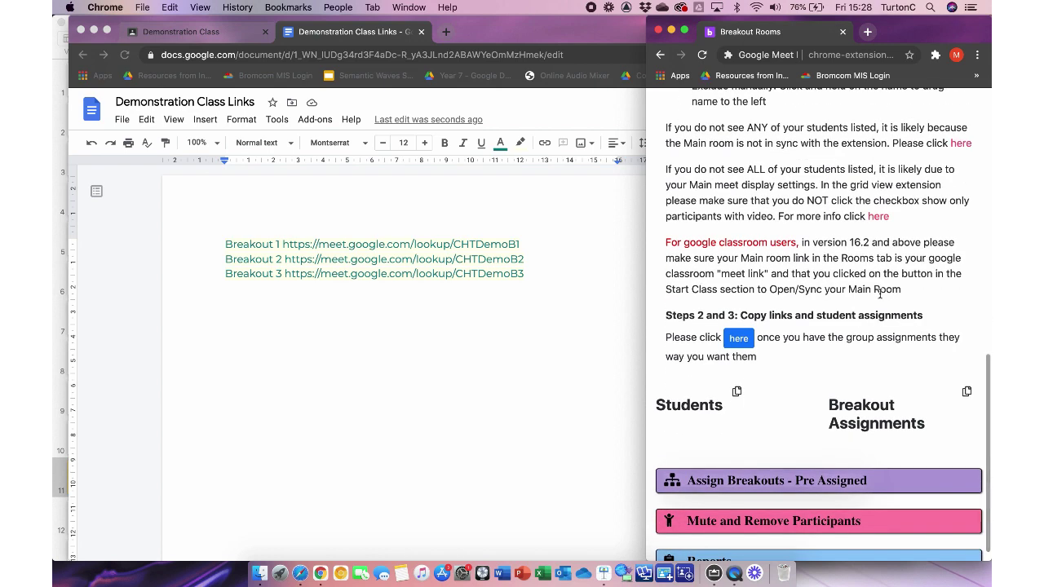
pyautogui.scroll(2, 880, 294)
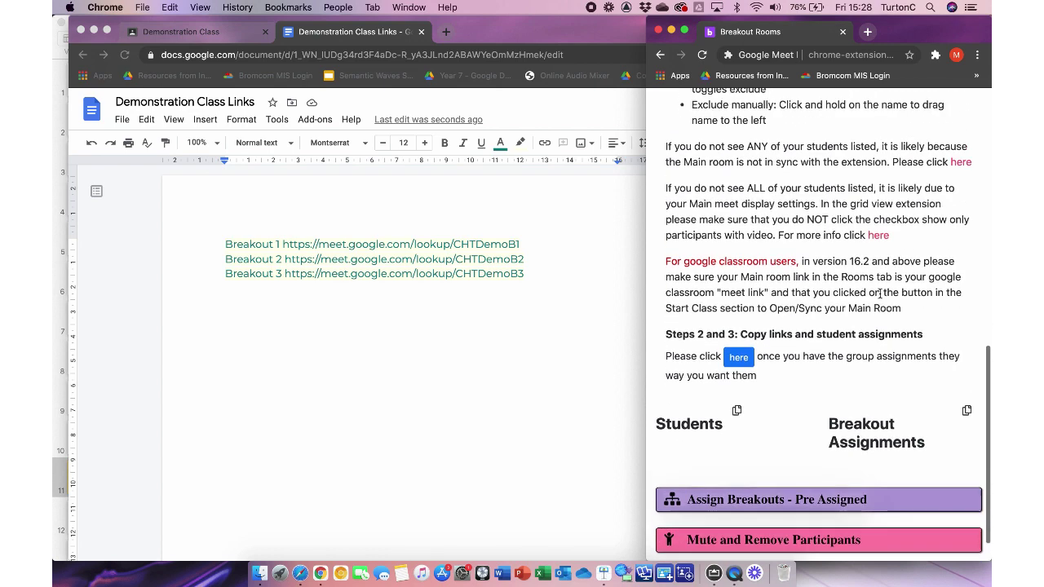
pyautogui.scroll(5, 880, 294)
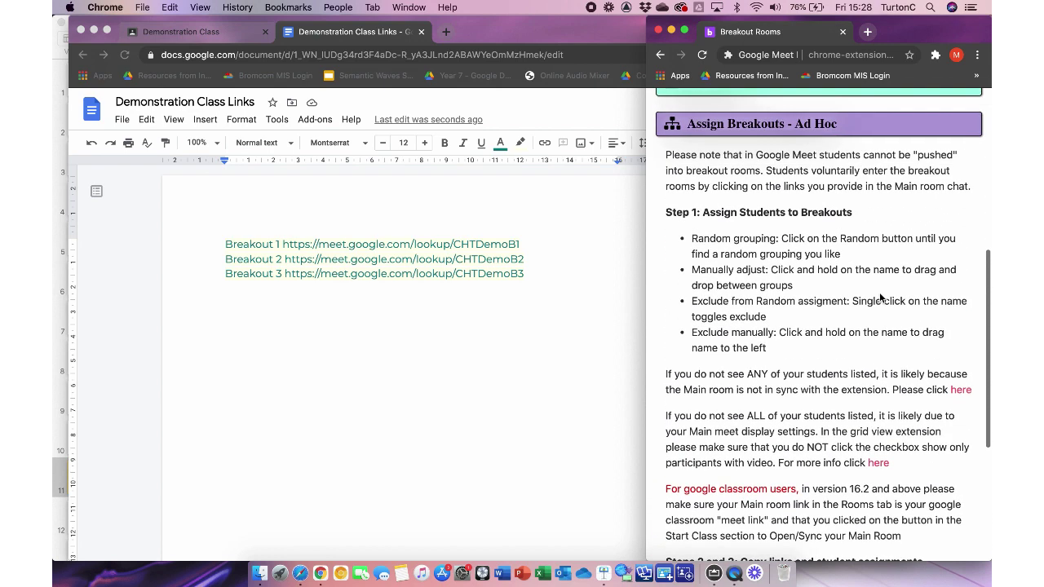
pyautogui.scroll(1, 881, 297)
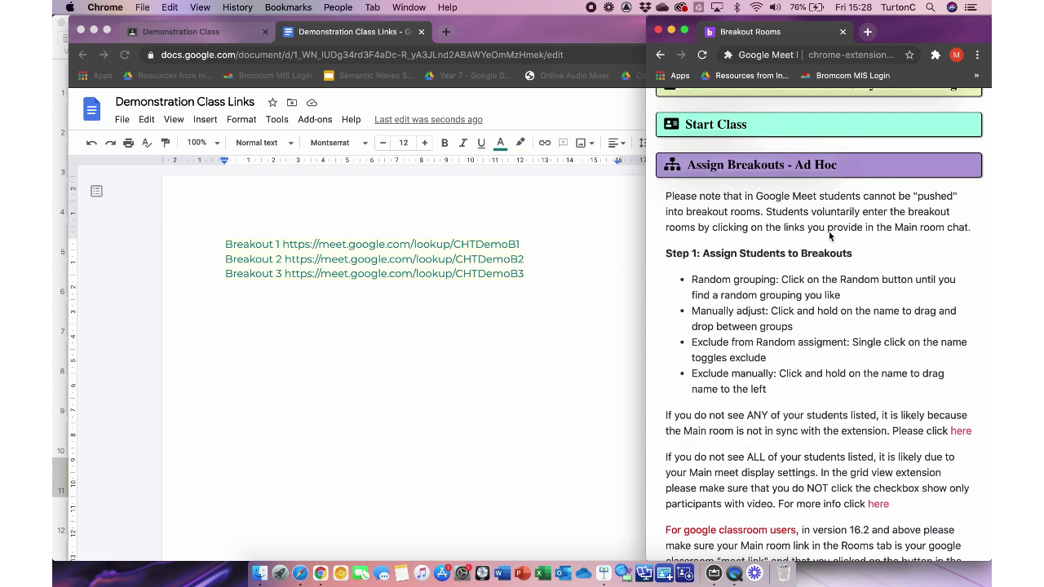
pyautogui.scroll(-4, 802, 263)
pyautogui.scroll(-4, 798, 290)
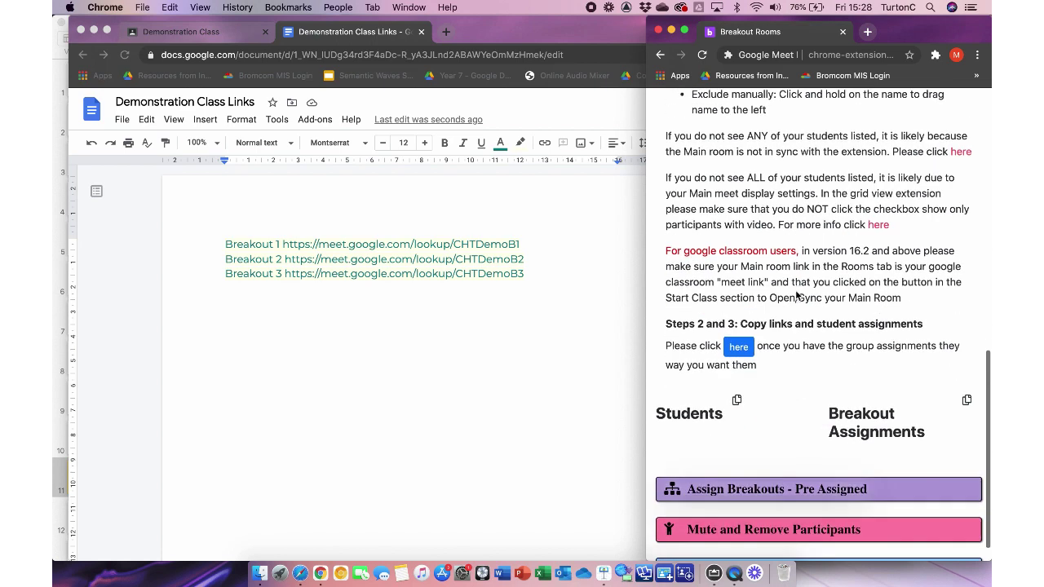
# Re-copy the breakout room links, close the popup, and collapse Assign Breakouts - Ad Hoc.
pyautogui.click(735, 351)
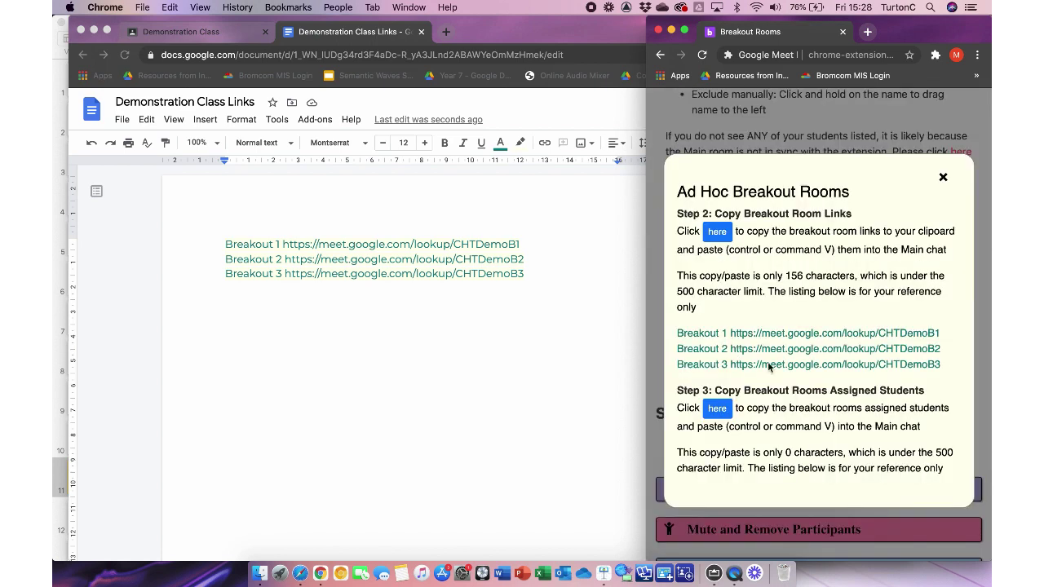
pyautogui.click(717, 231)
pyautogui.click(943, 177)
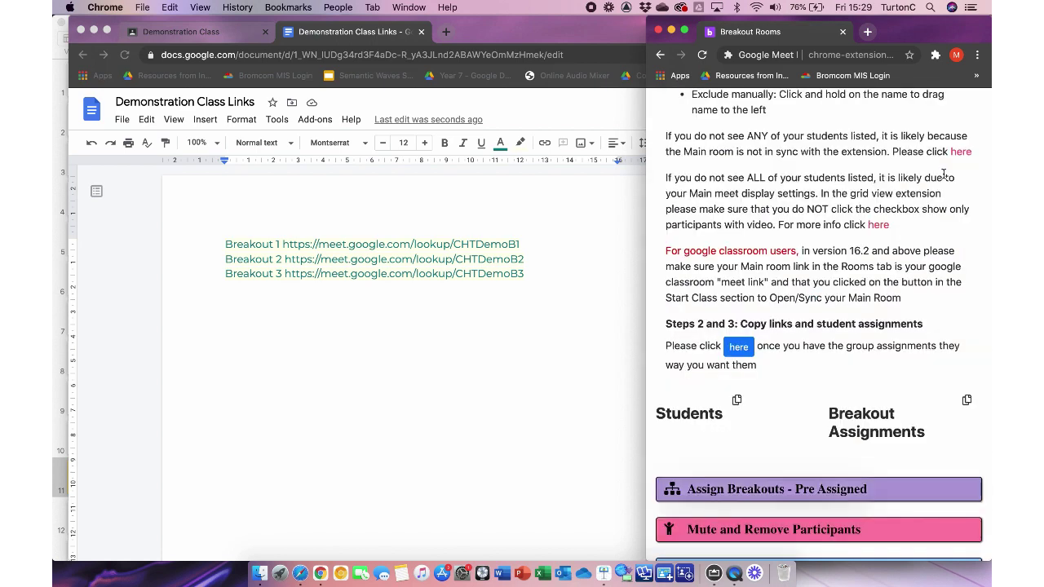
pyautogui.scroll(9, 905, 245)
pyautogui.click(908, 224)
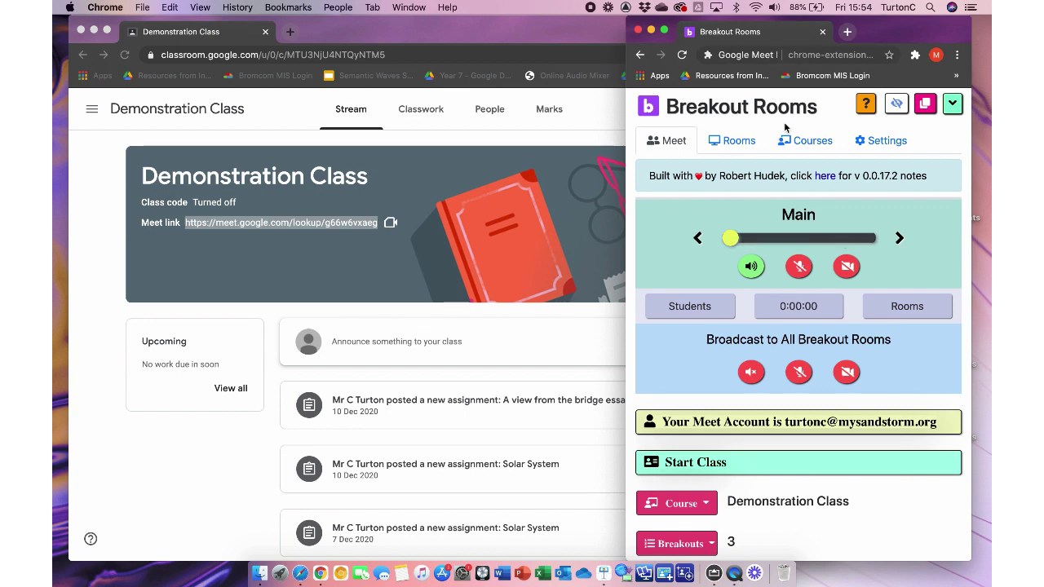
pyautogui.click(804, 140)
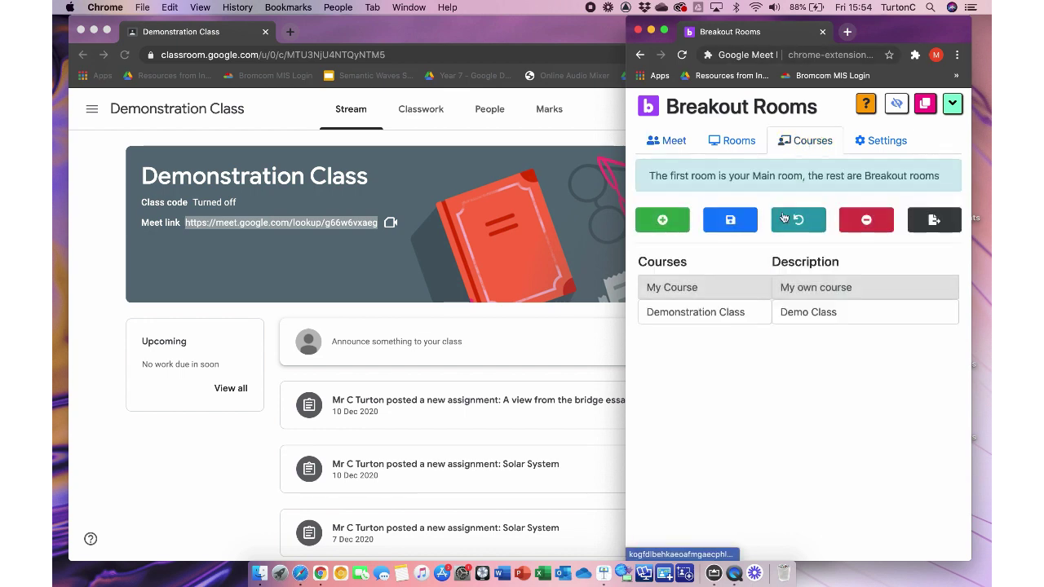
pyautogui.click(739, 145)
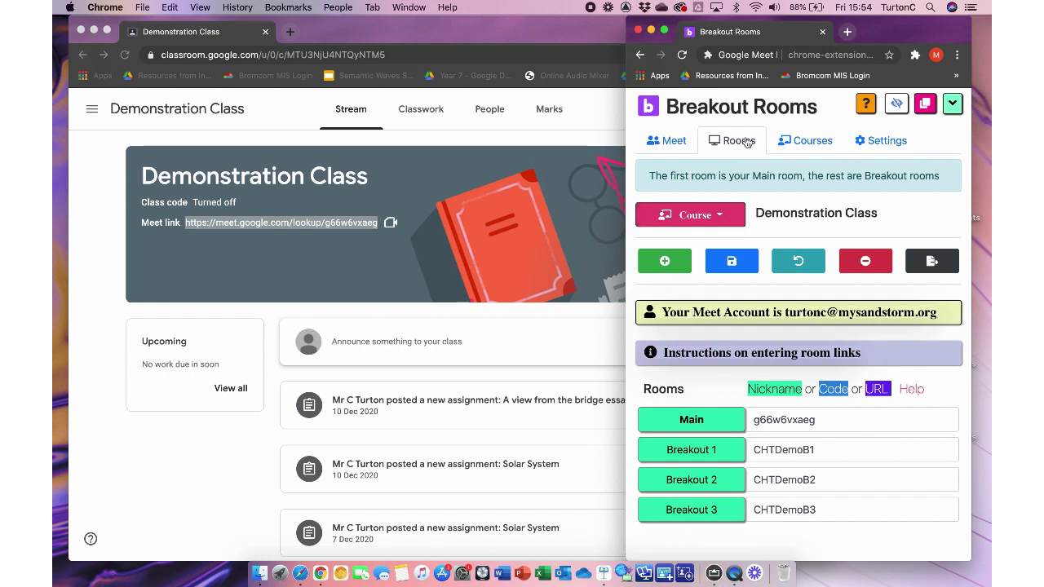
pyautogui.click(711, 223)
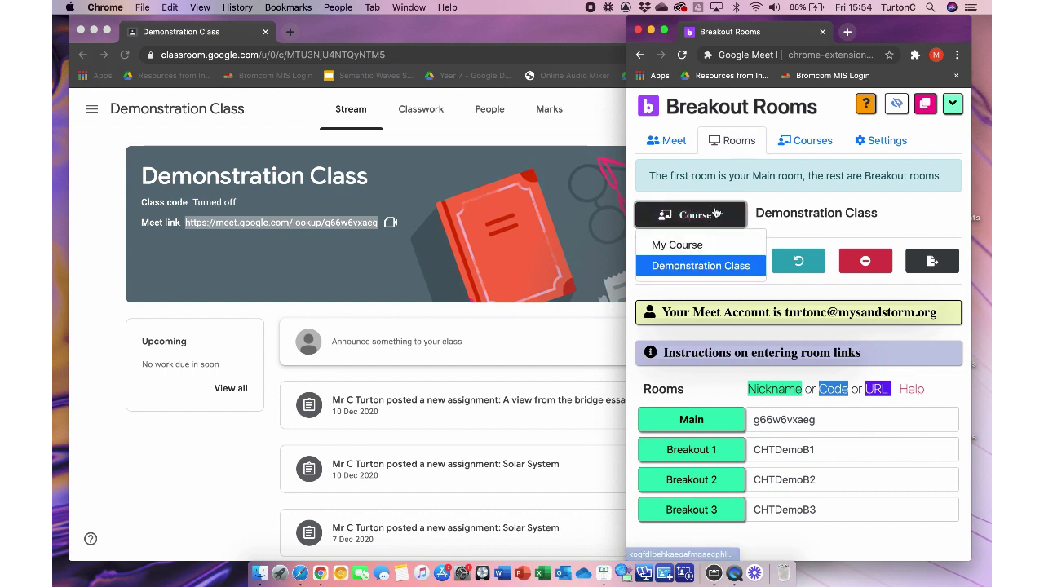
pyautogui.click(677, 245)
pyautogui.click(704, 217)
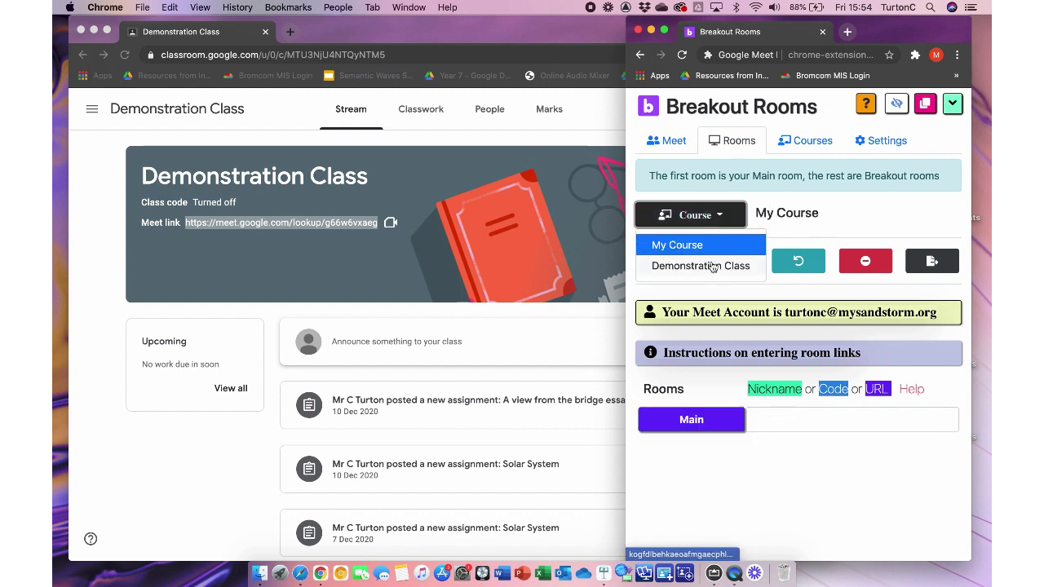
pyautogui.click(712, 266)
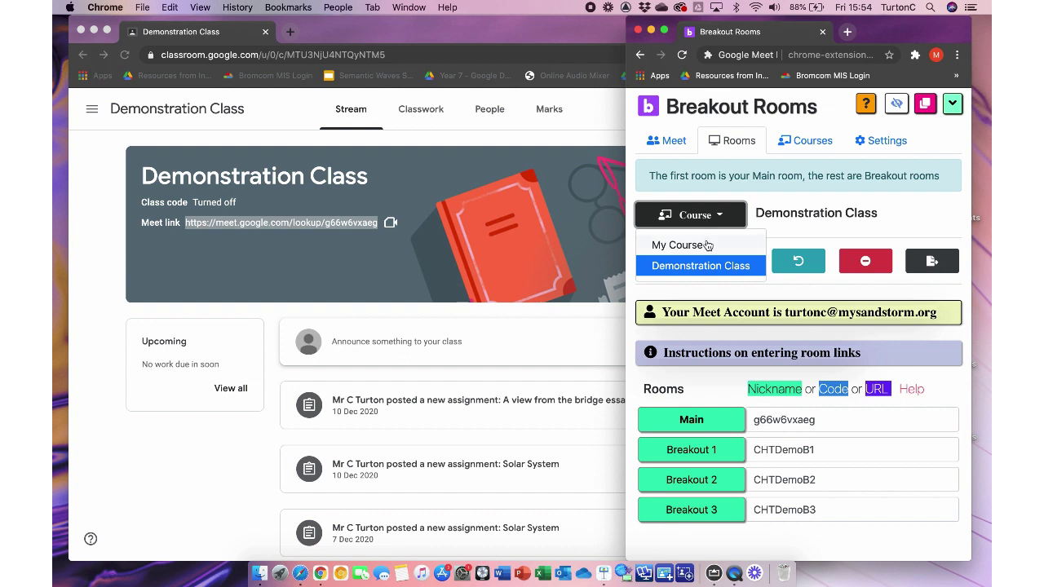
pyautogui.click(707, 245)
pyautogui.click(700, 215)
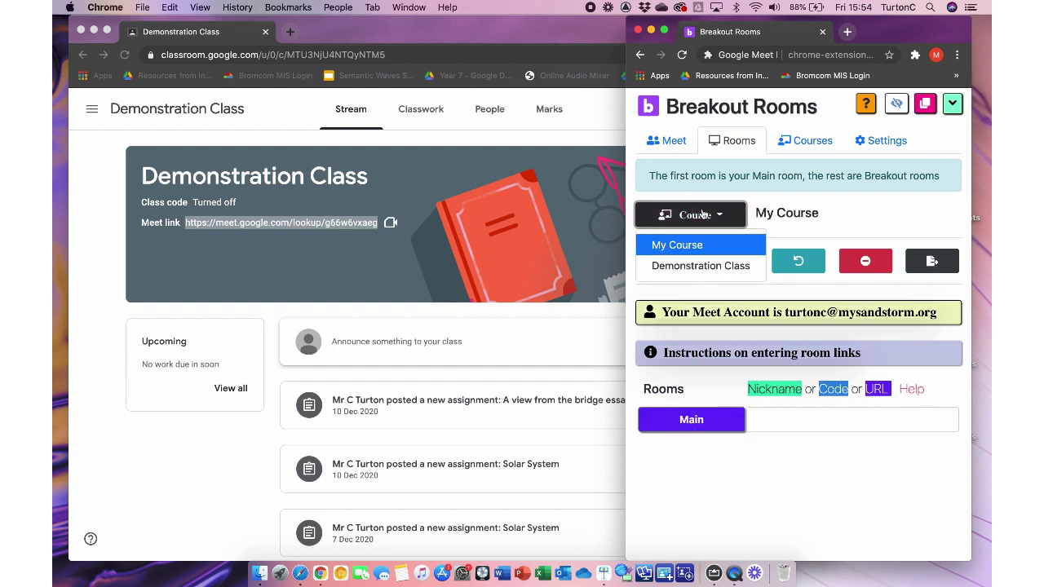
pyautogui.click(706, 265)
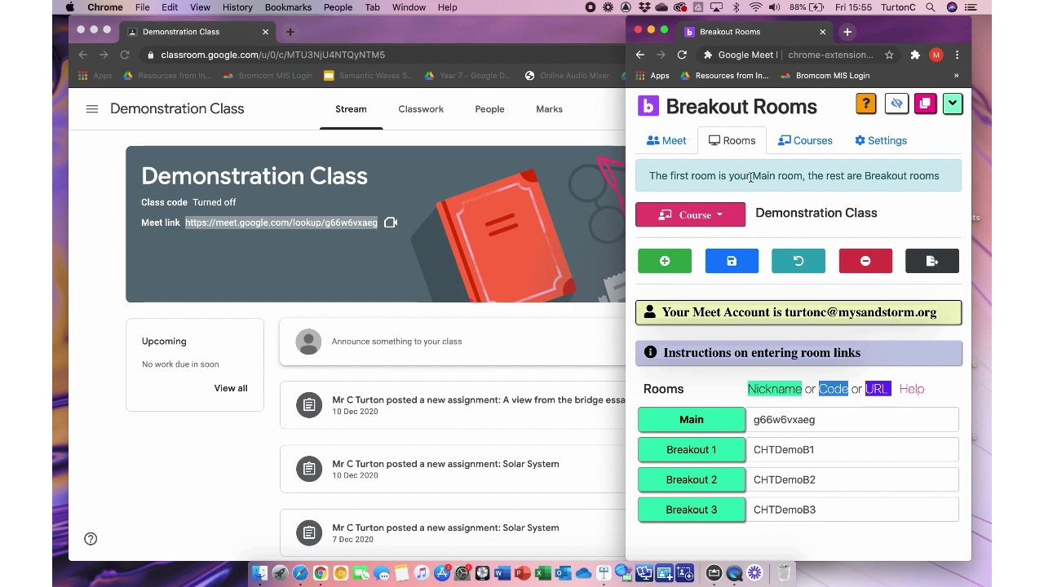
# Set Breakout Rooms Display to 'Tabs: Same window' in Settings, then return to the Meet page.
pyautogui.click(865, 149)
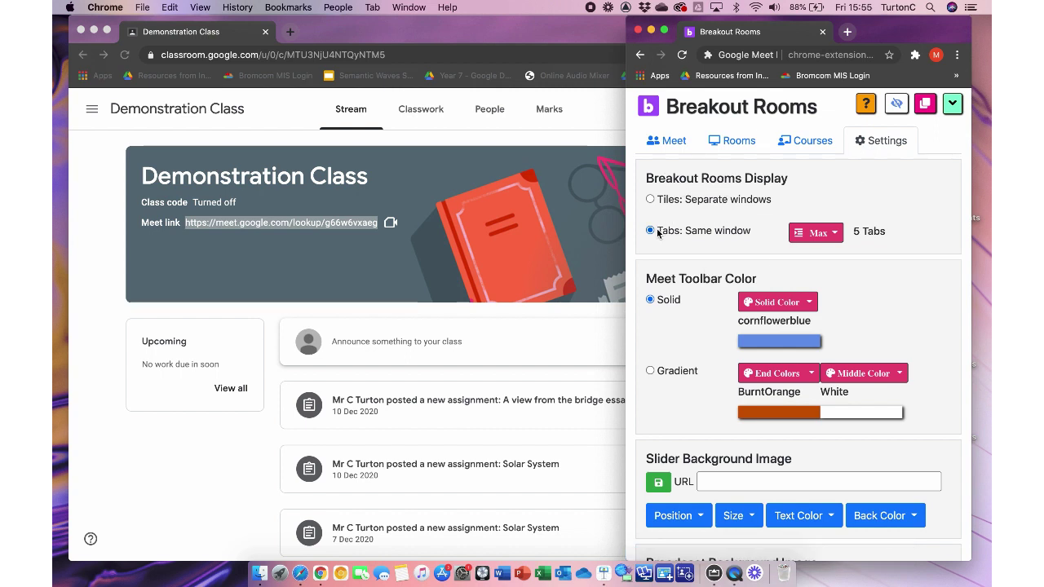
pyautogui.click(651, 200)
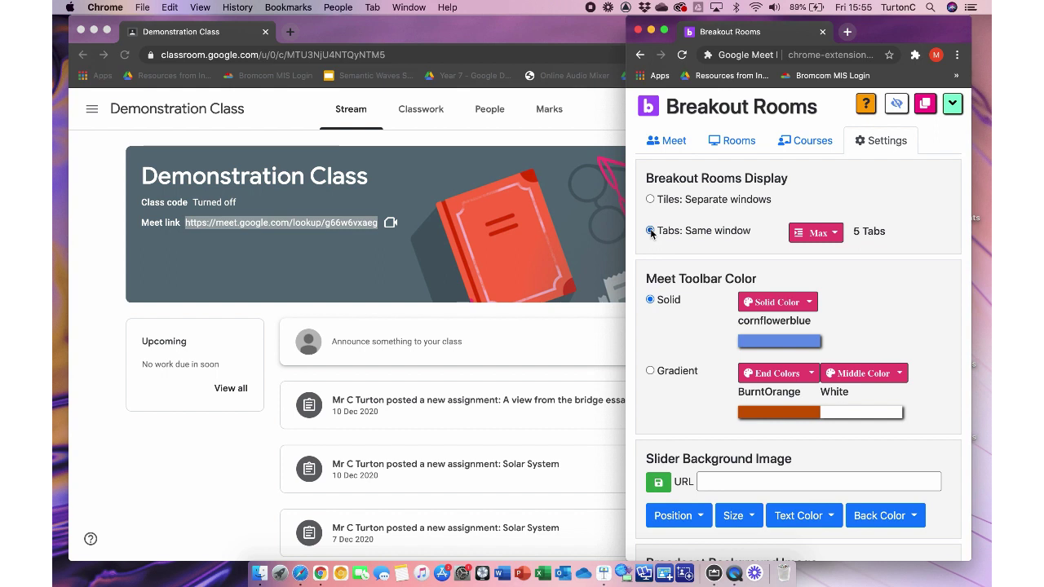
pyautogui.click(674, 144)
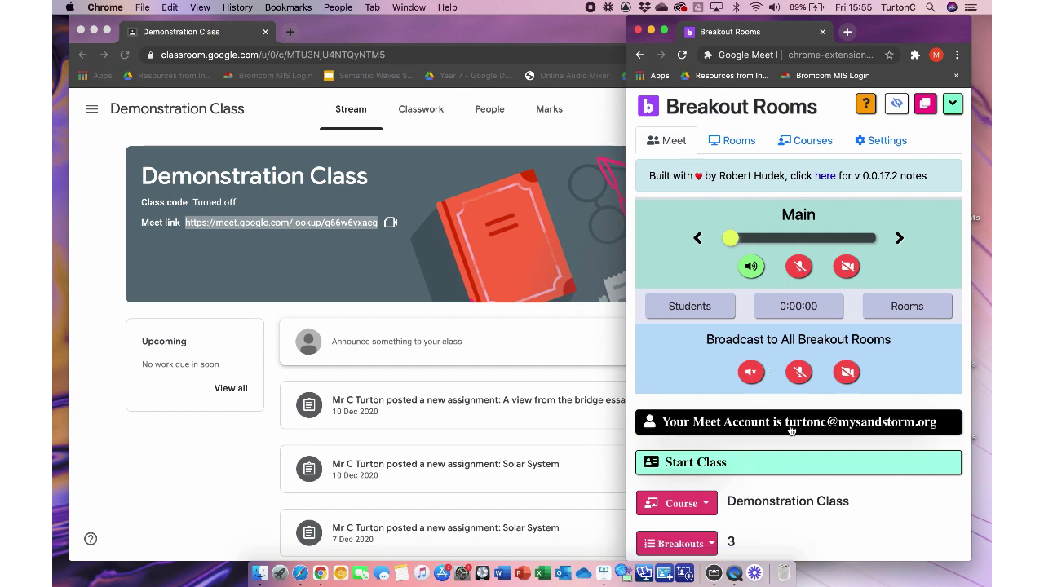
# Under Start Class, choose Demonstration Class as the course.
pyautogui.scroll(-5, 779, 448)
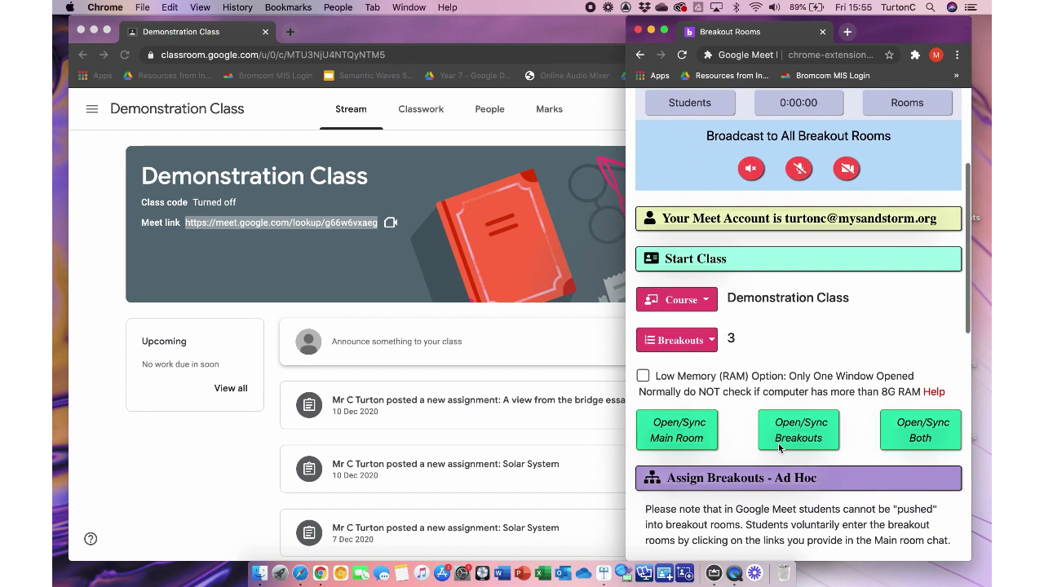
pyautogui.click(710, 259)
pyautogui.click(711, 258)
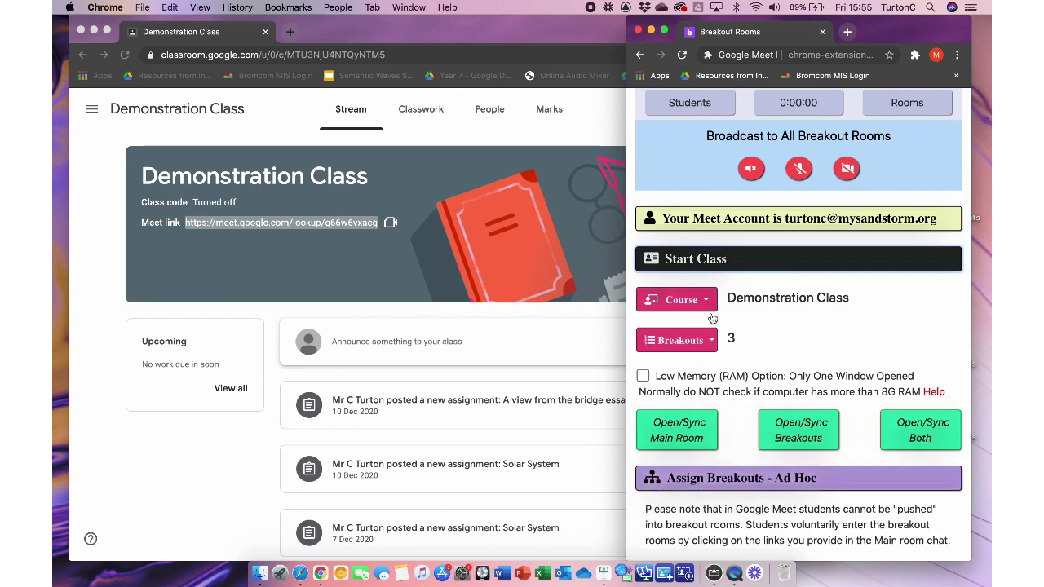
pyautogui.scroll(-2, 759, 359)
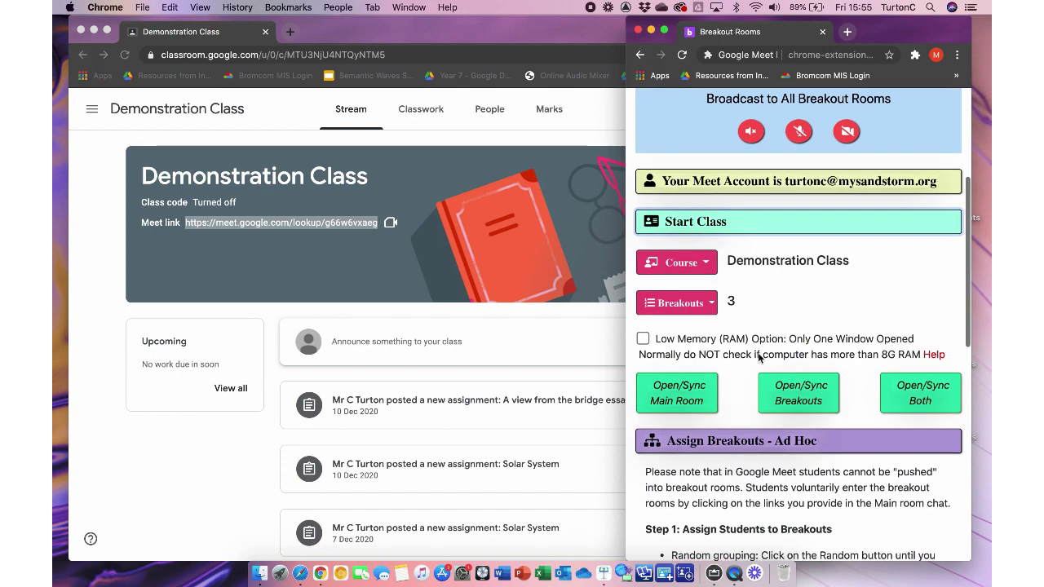
pyautogui.click(684, 263)
pyautogui.click(684, 293)
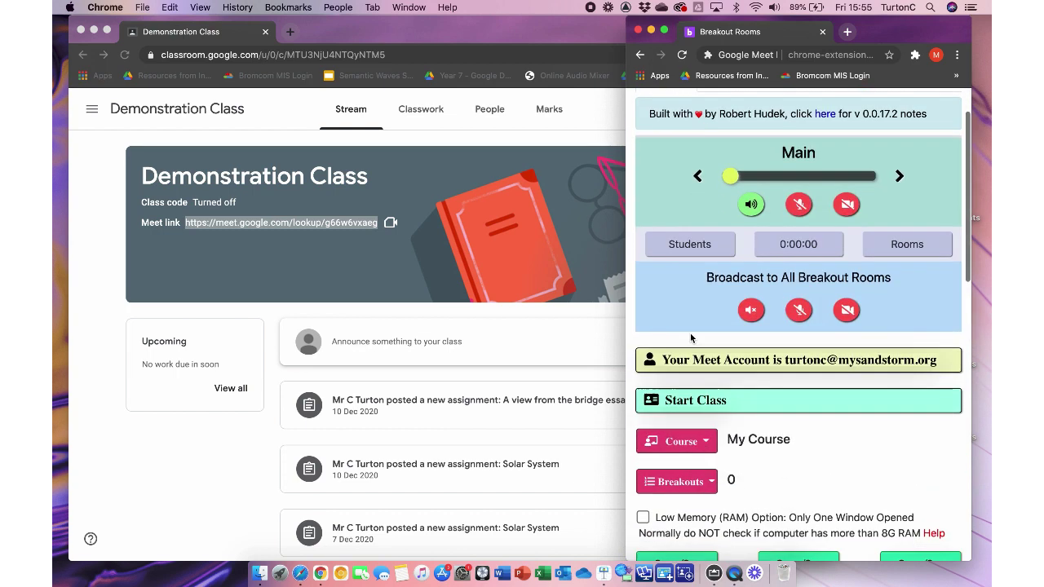
pyautogui.scroll(-5, 691, 337)
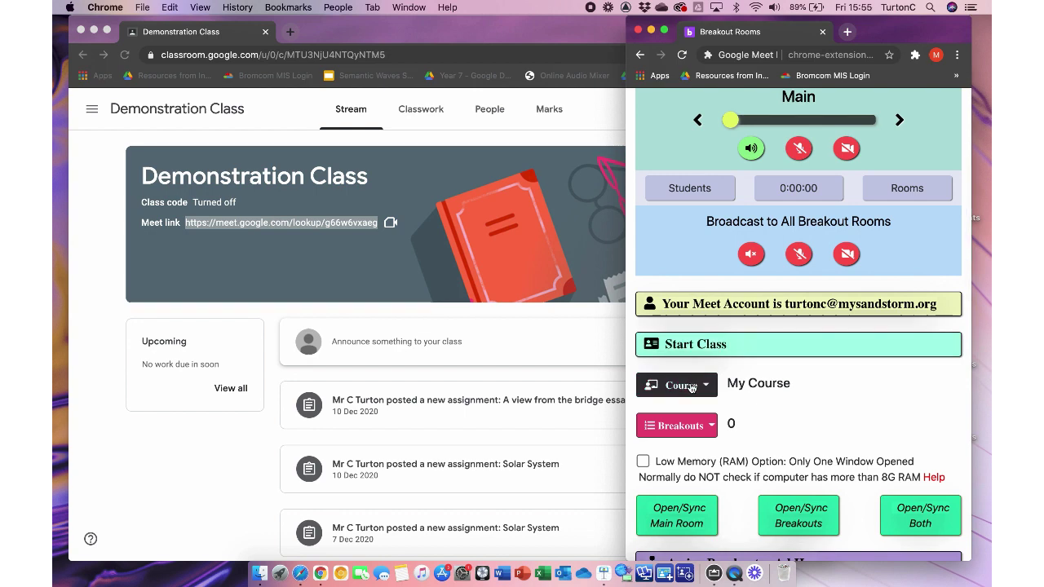
pyautogui.click(682, 282)
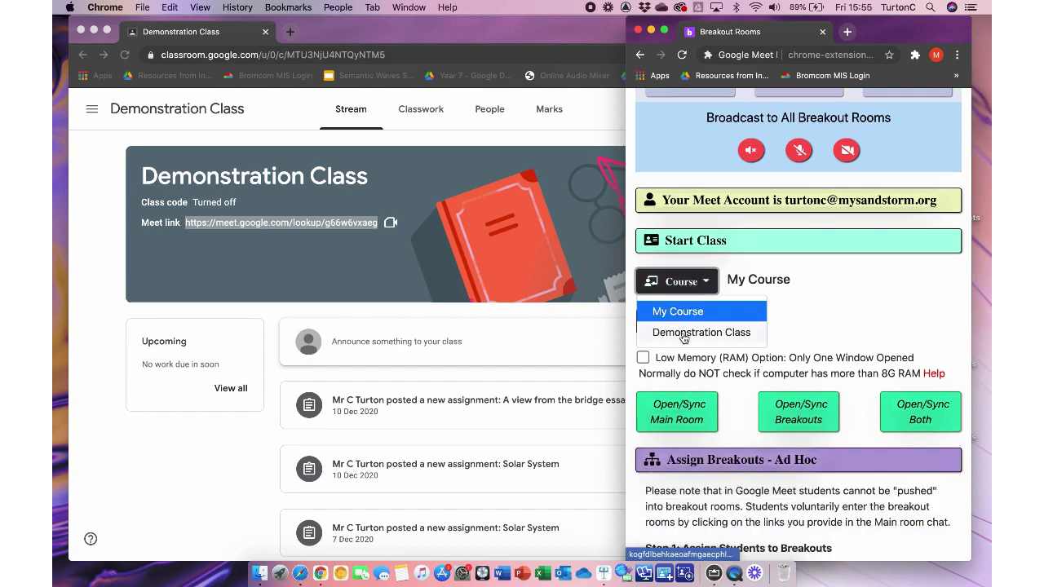
pyautogui.click(683, 333)
# Check the breakout room count list, leaving it at 3.
pyautogui.scroll(-5, 734, 383)
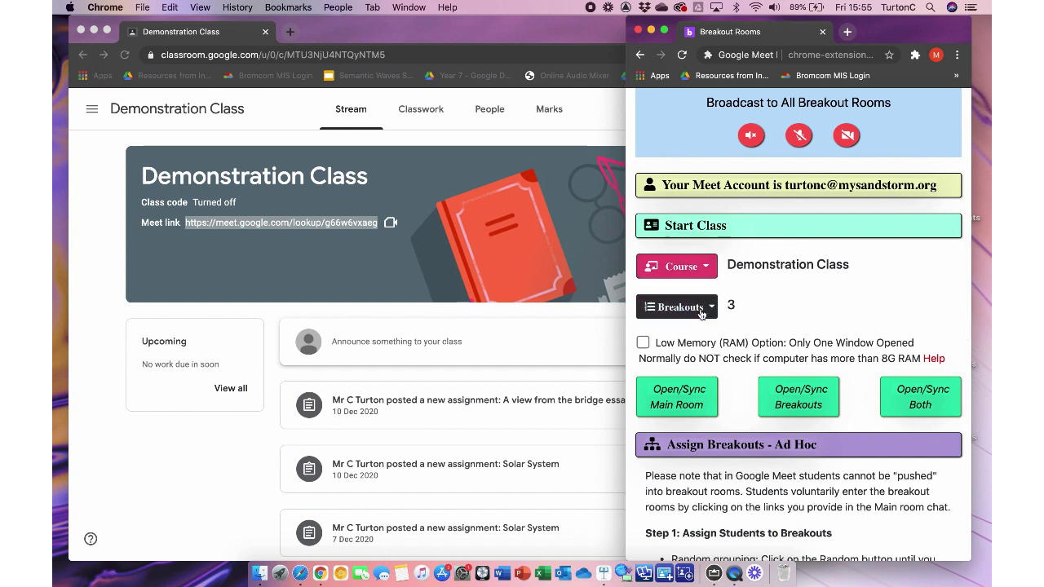
pyautogui.click(698, 309)
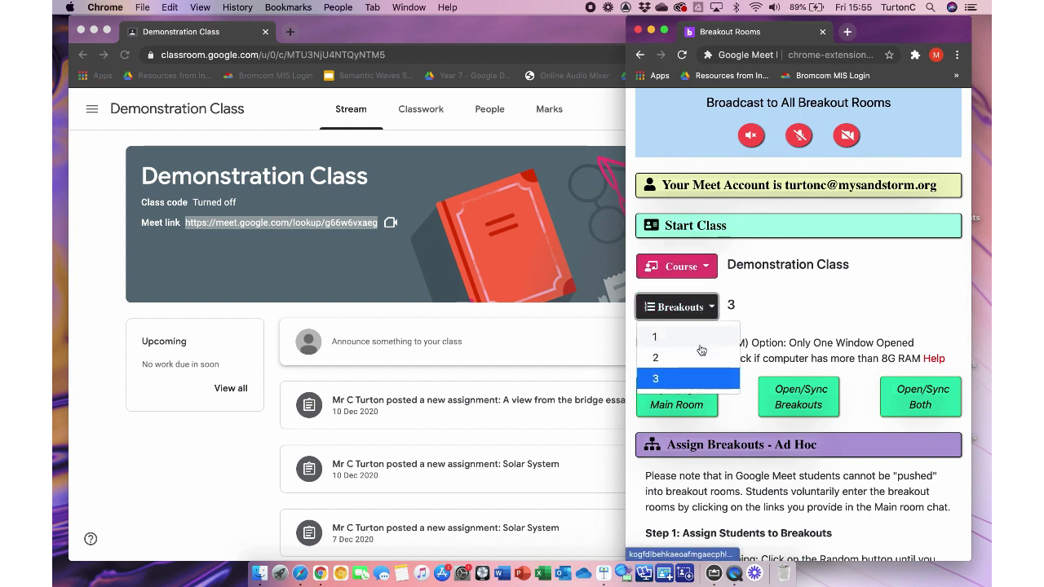
pyautogui.click(785, 332)
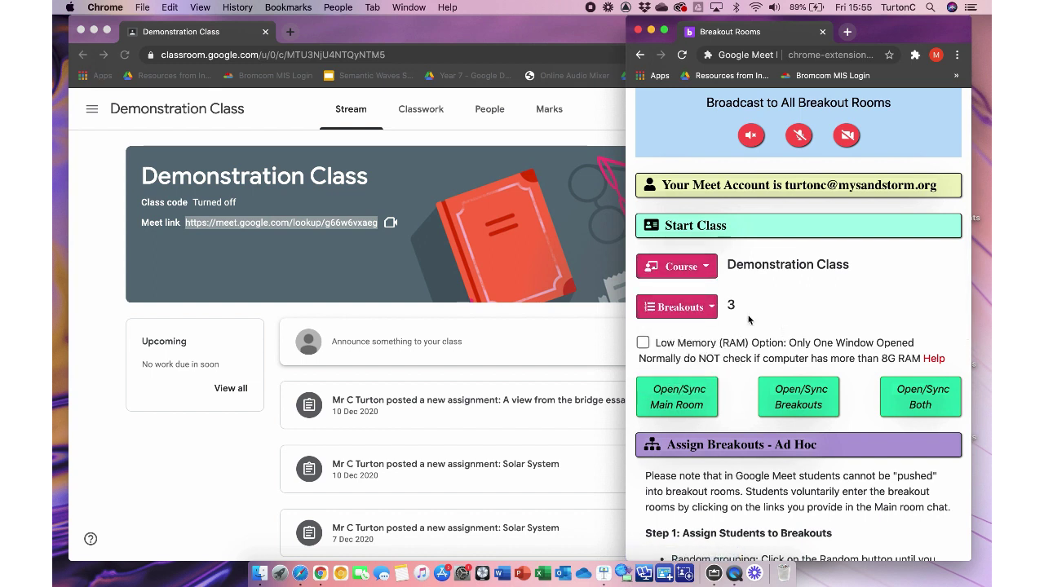
pyautogui.click(703, 314)
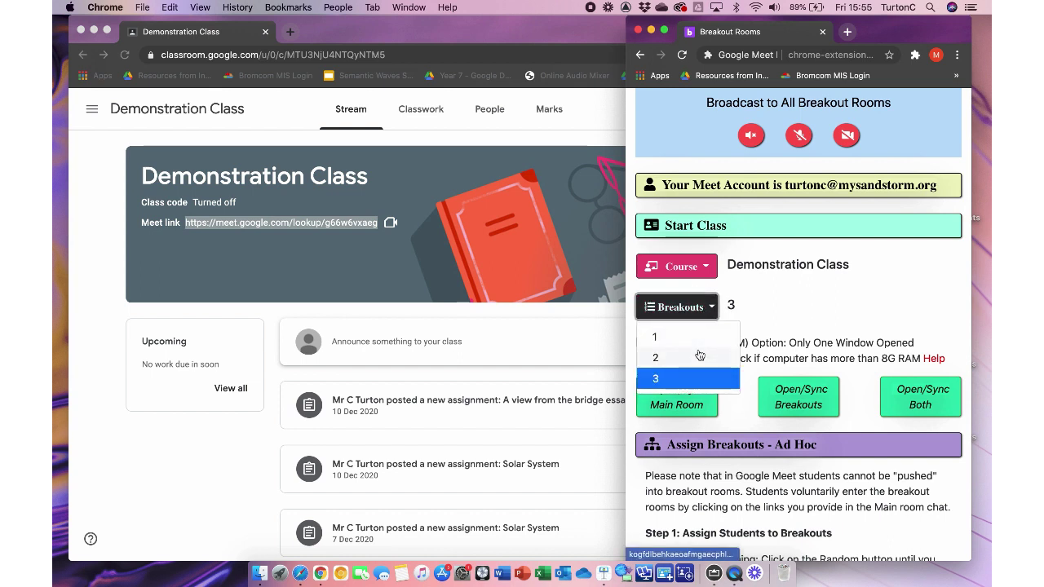
pyautogui.click(790, 334)
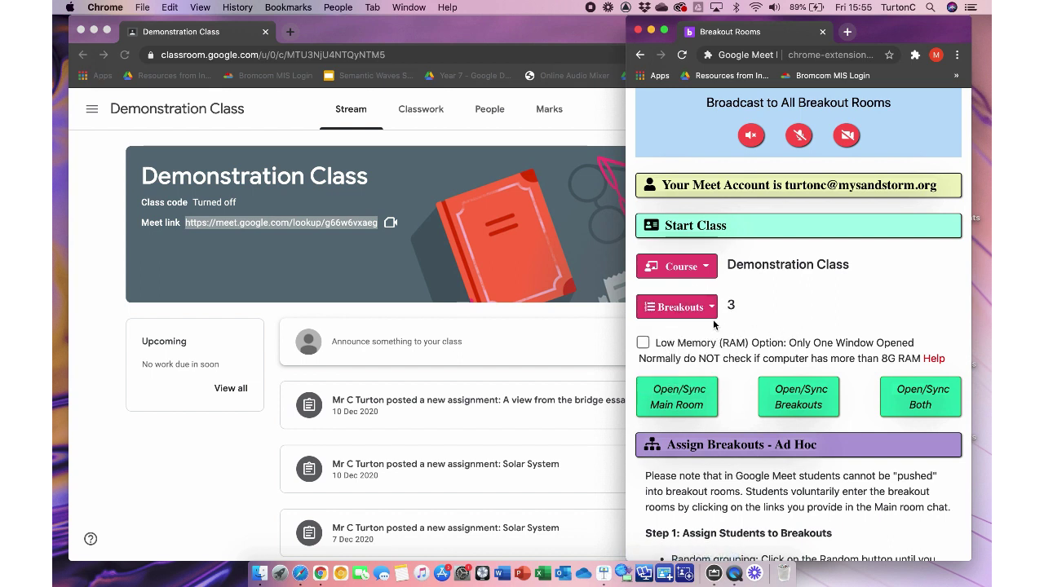
pyautogui.click(705, 319)
pyautogui.click(790, 336)
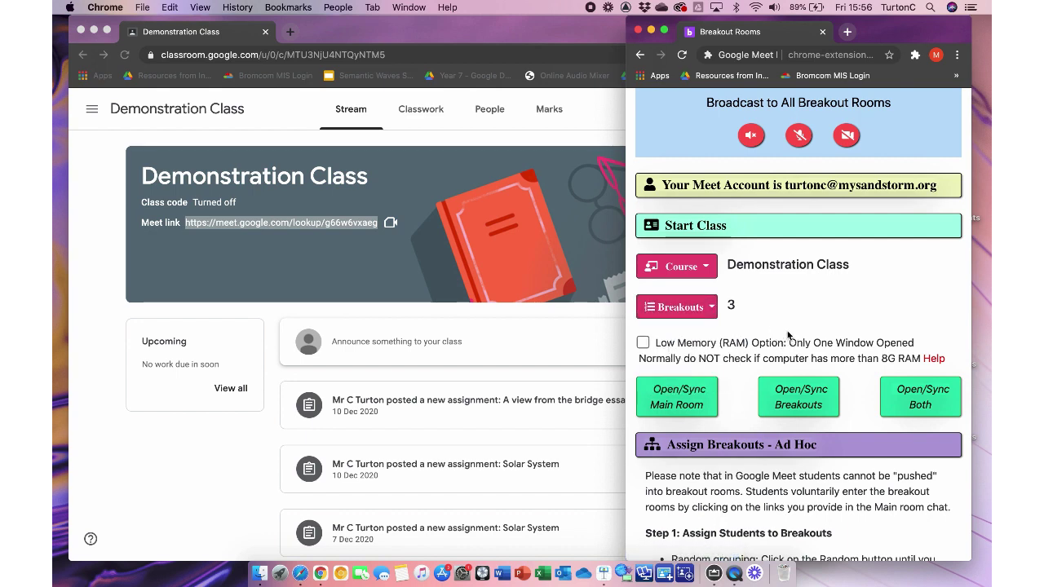
# Set Breakouts back to 3 and press Open/Sync Both to launch all rooms.
pyautogui.scroll(-1, 788, 335)
pyautogui.click(698, 261)
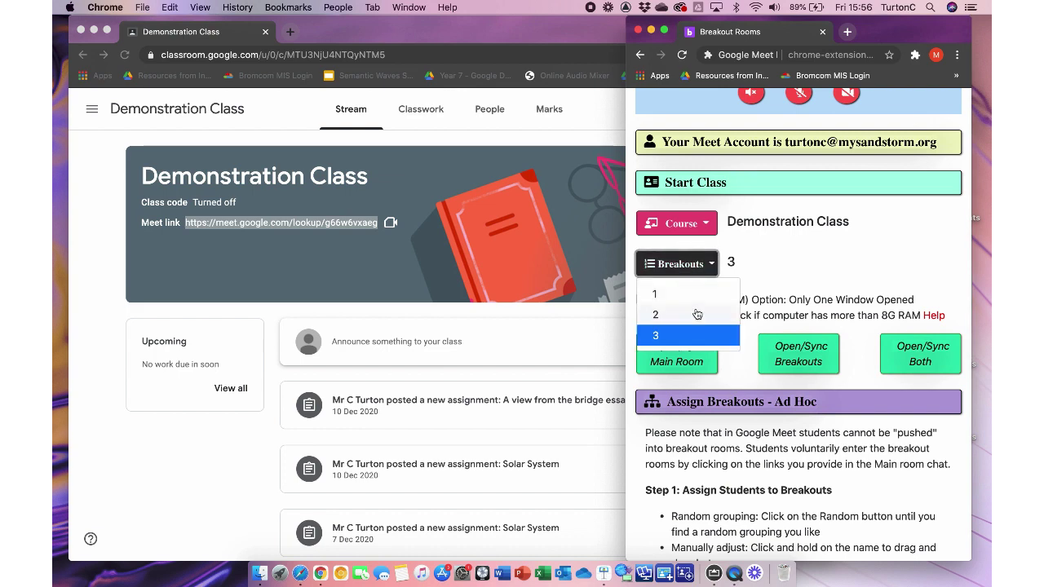
pyautogui.click(697, 314)
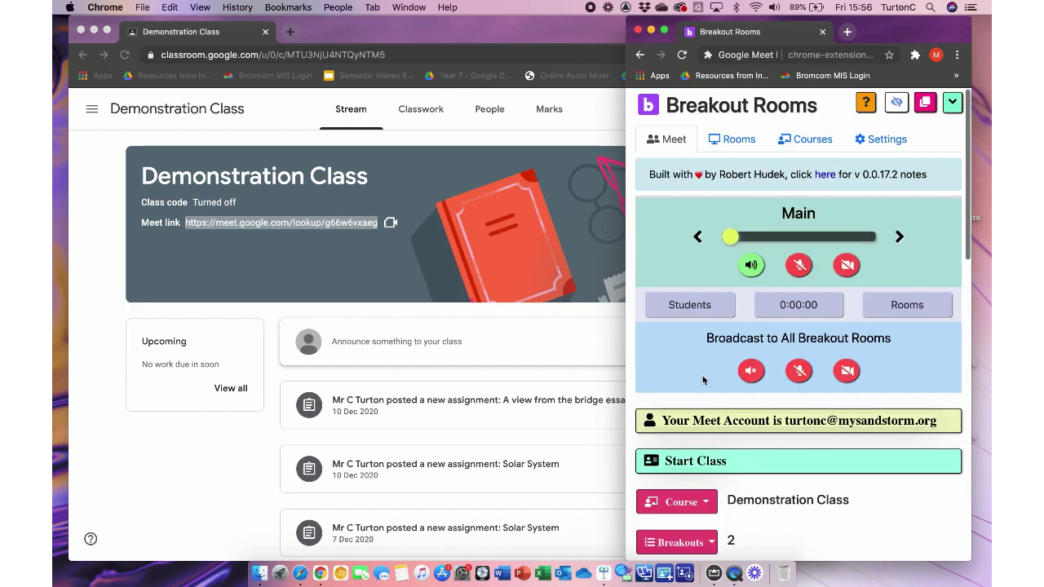
pyautogui.scroll(-3, 704, 380)
pyautogui.click(676, 387)
pyautogui.click(689, 460)
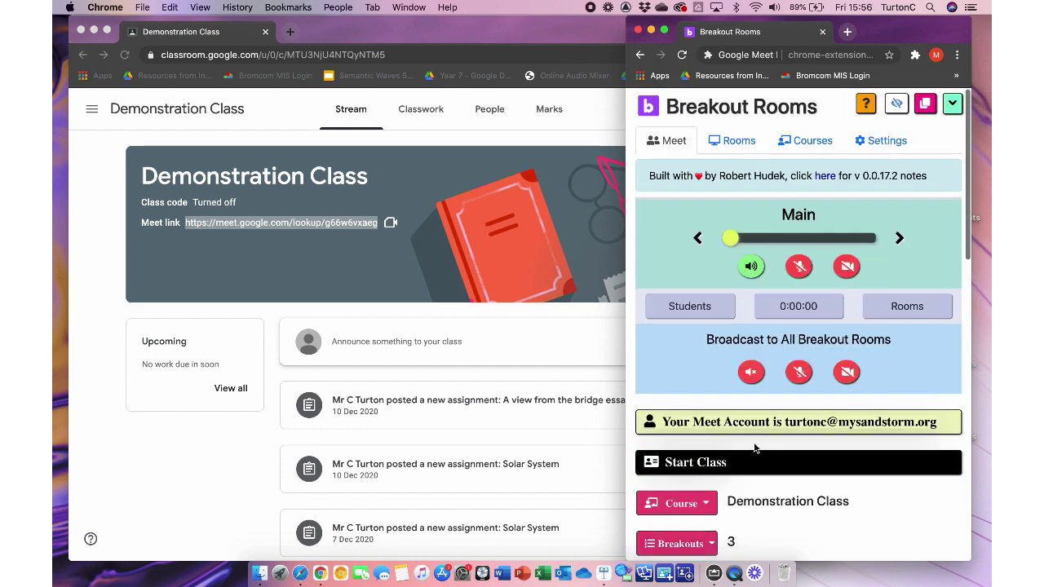
pyautogui.scroll(-6, 755, 448)
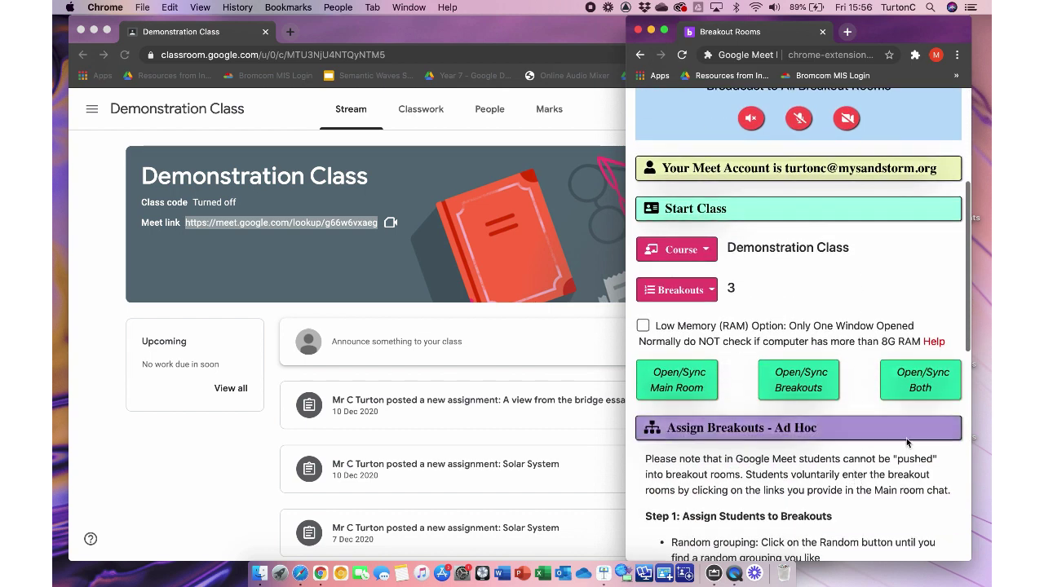
pyautogui.click(920, 388)
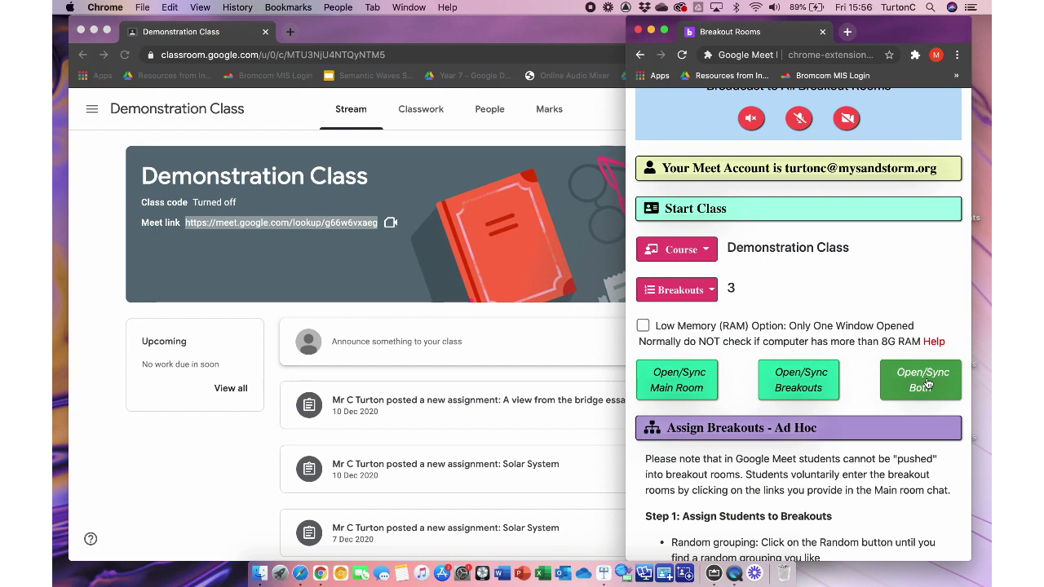
# Open the Main and three breakout meetings as tabs and view each one.
pyautogui.click(927, 384)
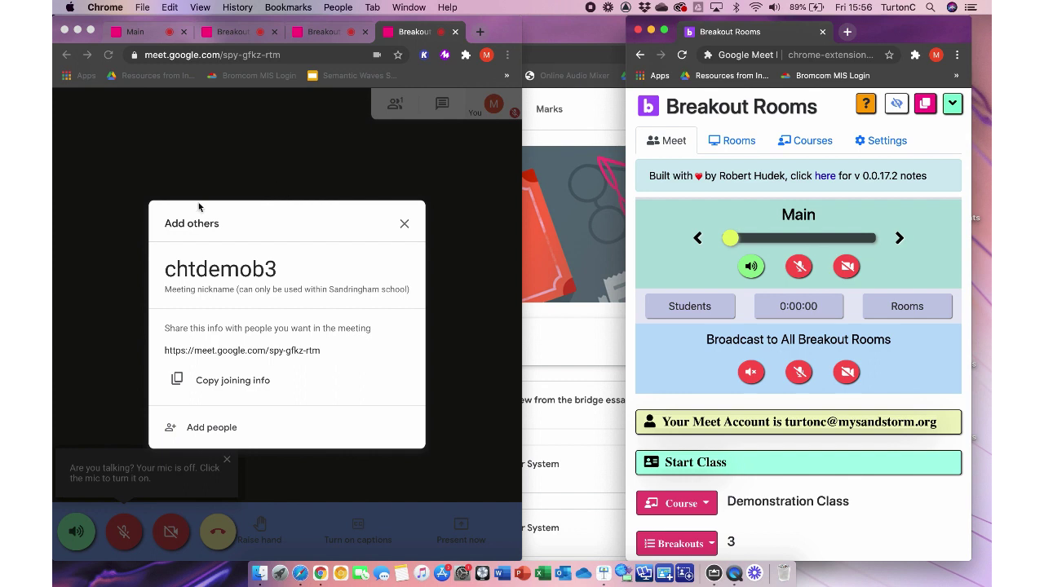
pyautogui.click(140, 33)
pyautogui.click(228, 33)
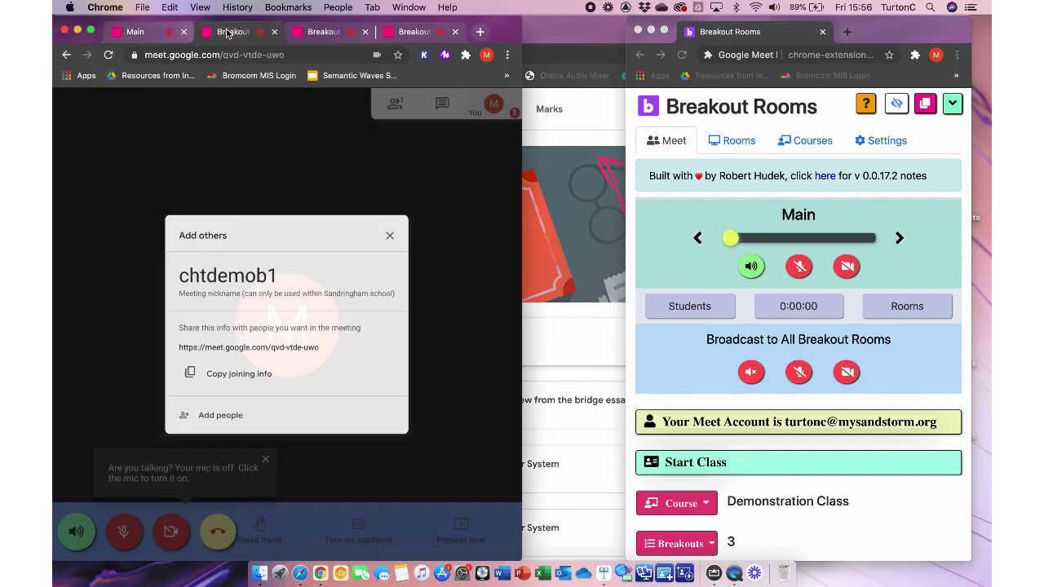
pyautogui.click(323, 33)
pyautogui.click(417, 34)
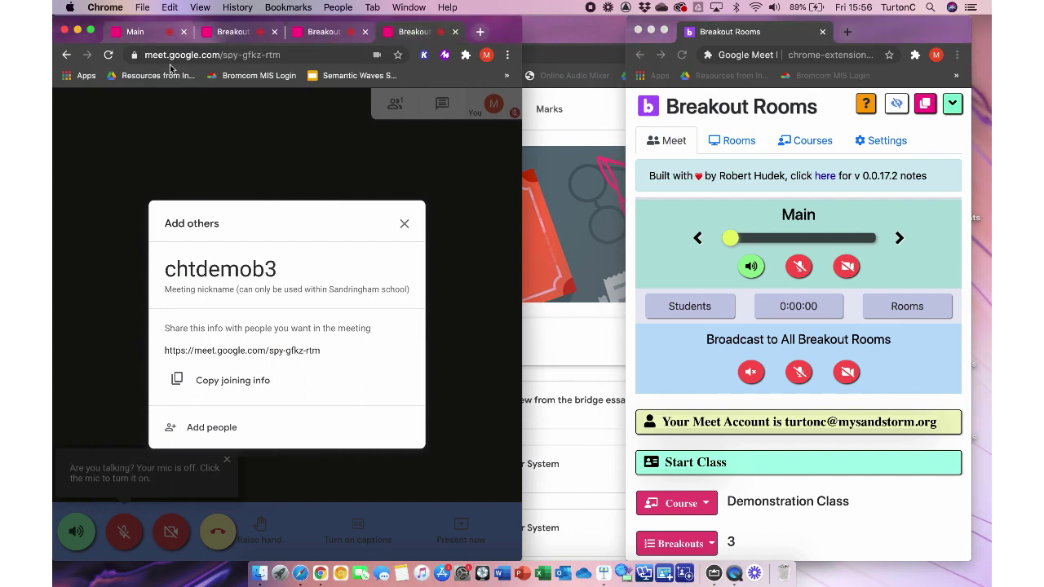
# Dismiss the Add others dialog in the chtdemob3, chtdemob2, chtdemob1 and Main tabs.
pyautogui.click(404, 224)
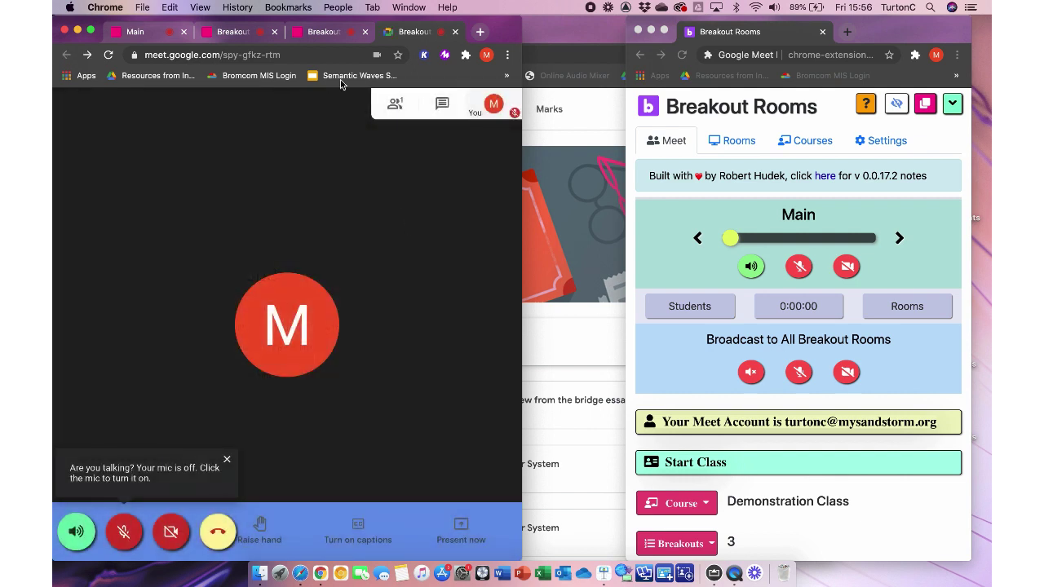
pyautogui.click(323, 36)
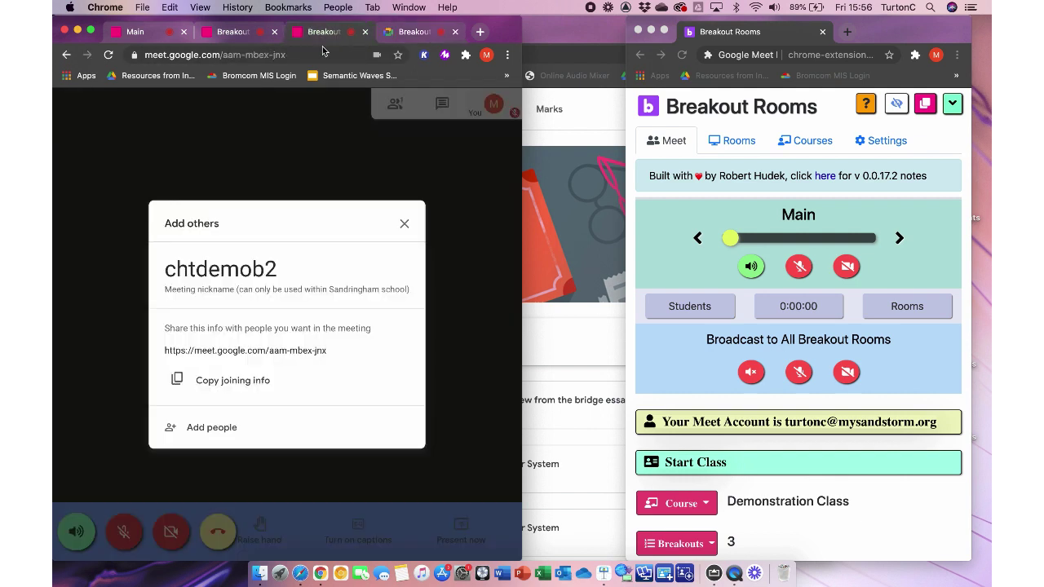
pyautogui.click(404, 226)
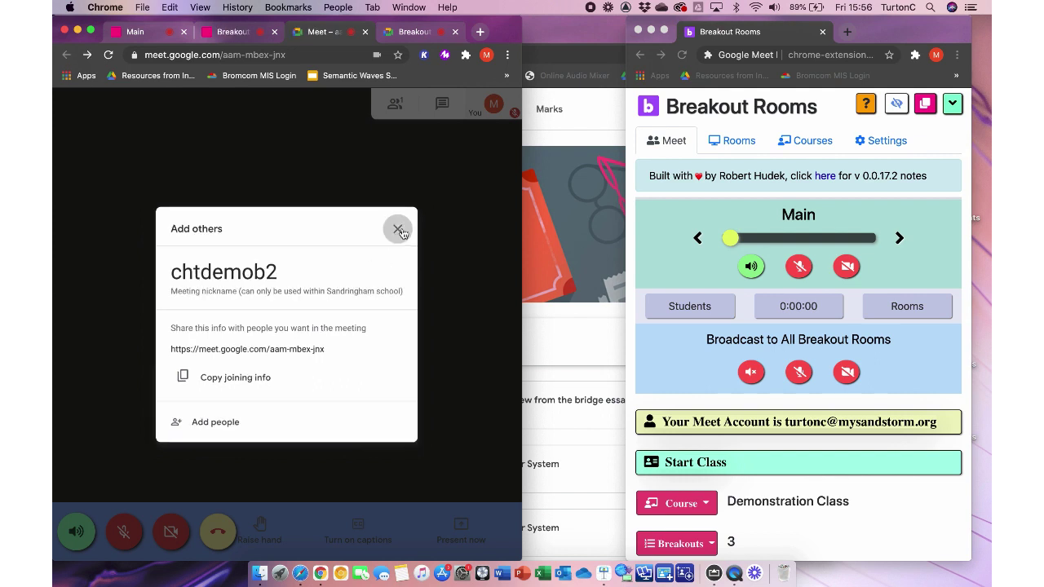
pyautogui.click(245, 33)
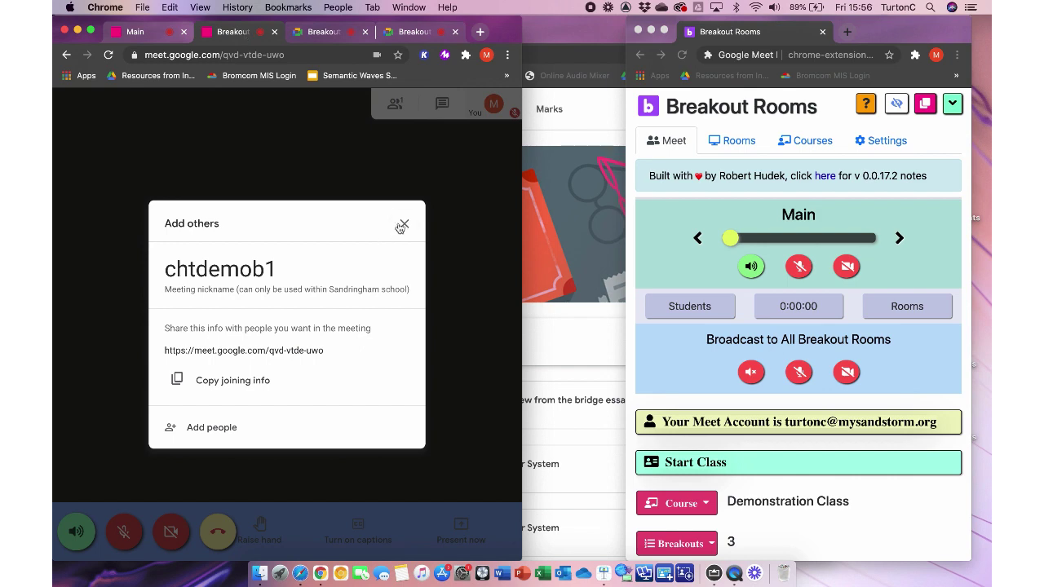
pyautogui.click(404, 223)
pyautogui.click(152, 36)
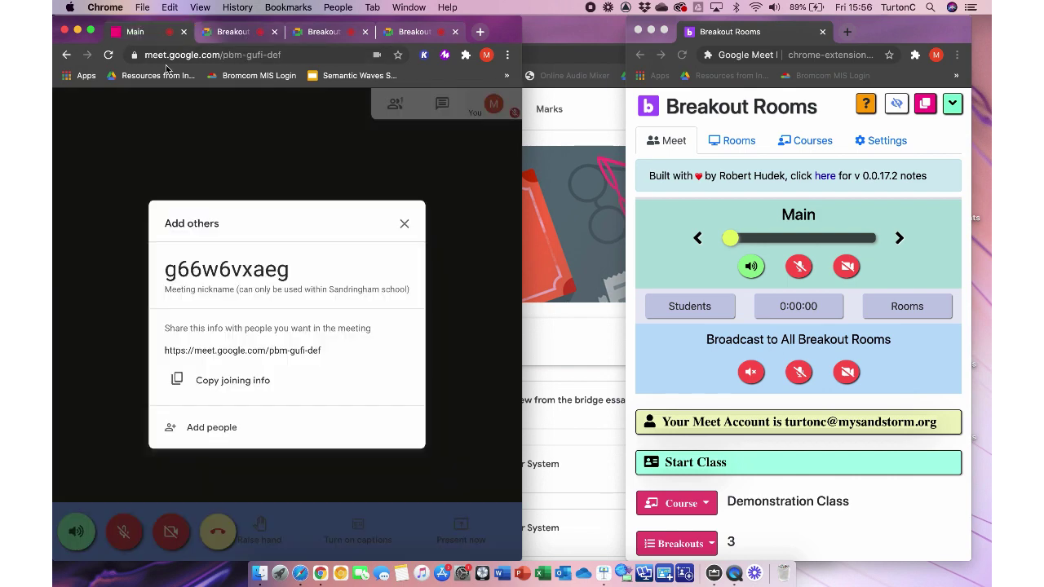
pyautogui.click(404, 223)
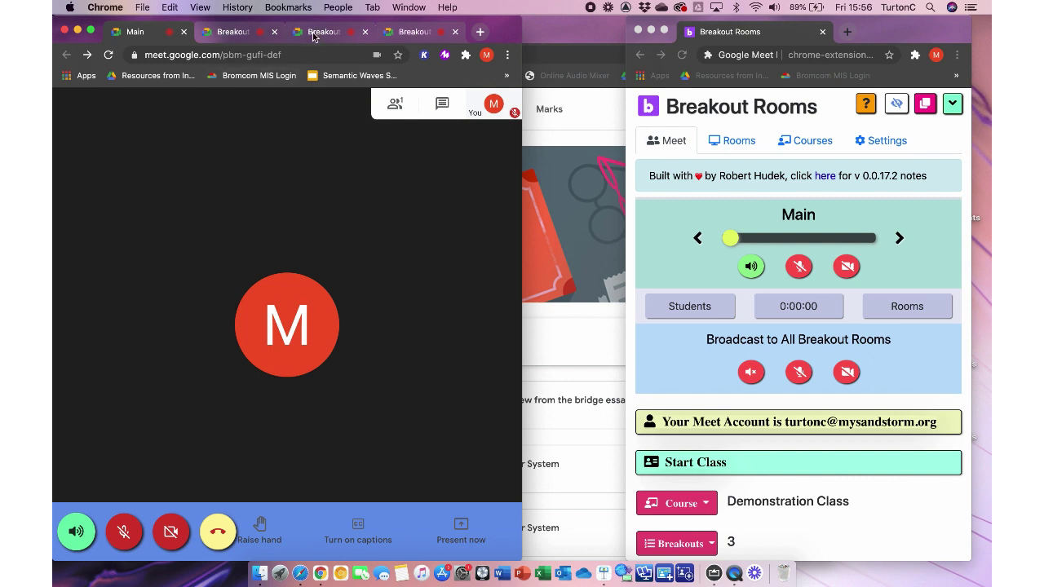
# Cycle the room controls through Breakout 1, 2 and 3 back to Main.
pyautogui.click(939, 260)
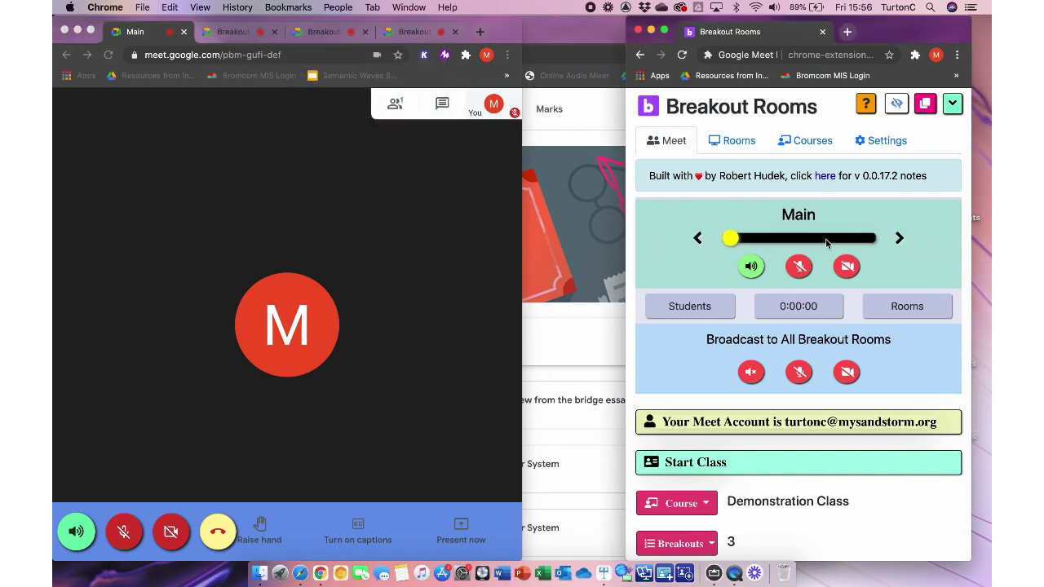
pyautogui.click(900, 239)
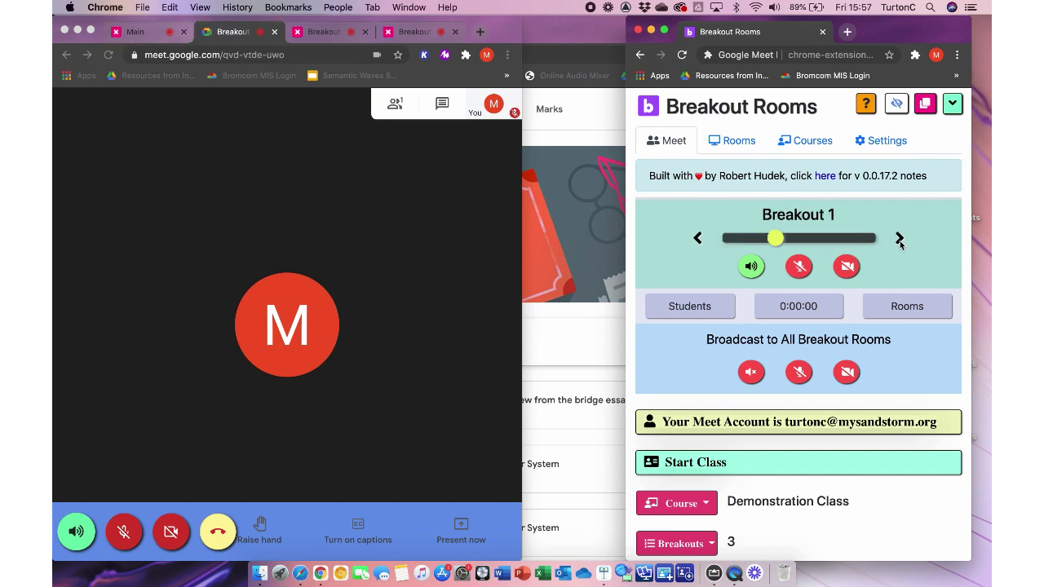
pyautogui.click(900, 239)
pyautogui.click(900, 239)
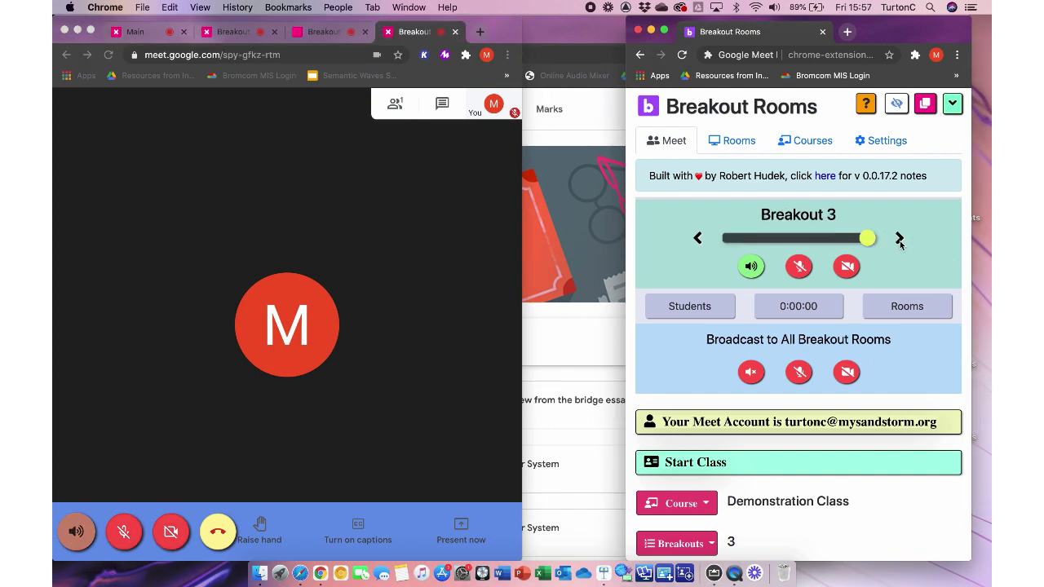
pyautogui.click(900, 239)
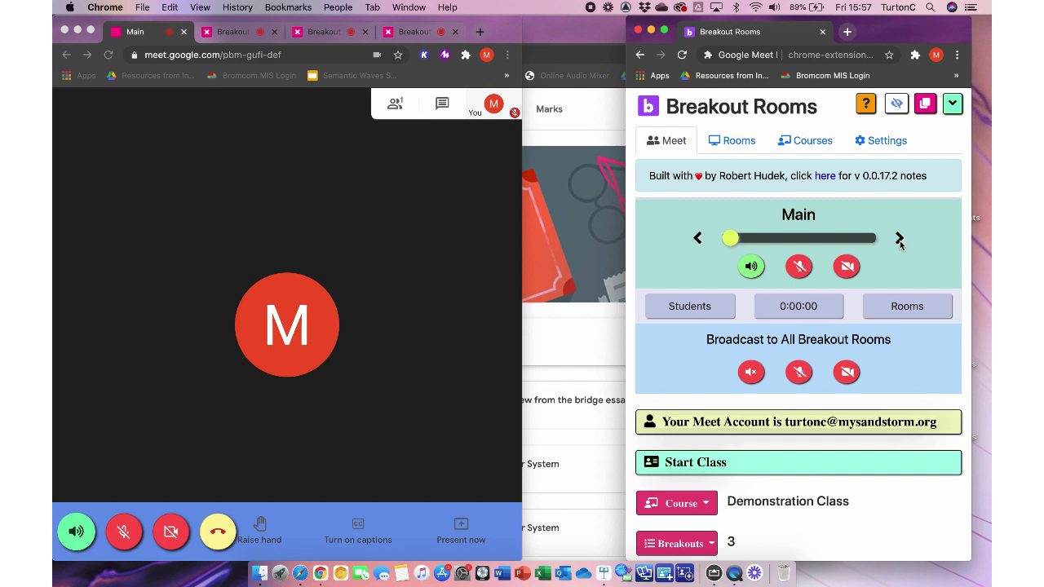
# Unmute the Main microphone, test the camera on and off, and start the class.
pyautogui.click(803, 269)
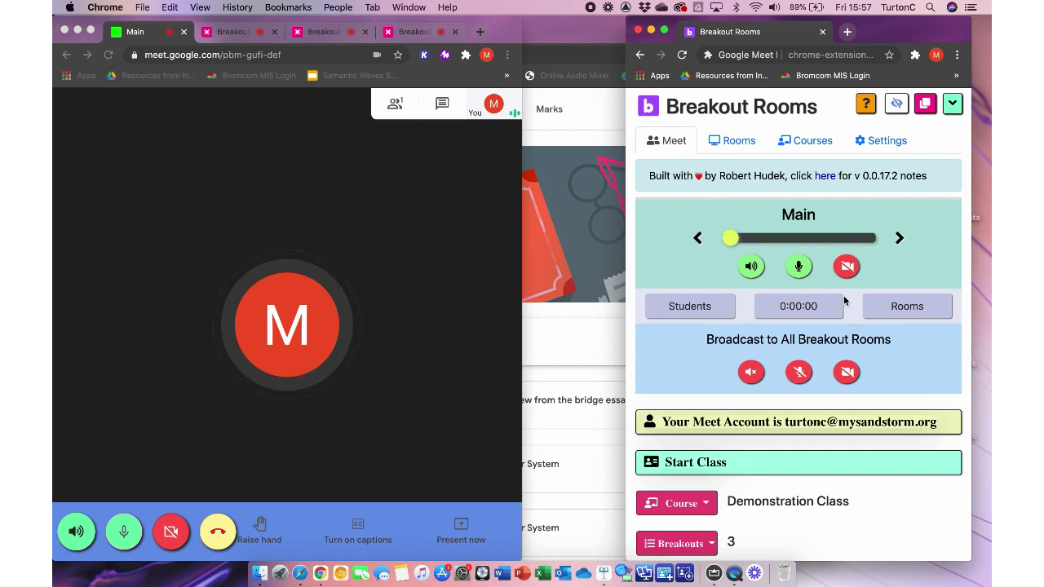
pyautogui.click(846, 269)
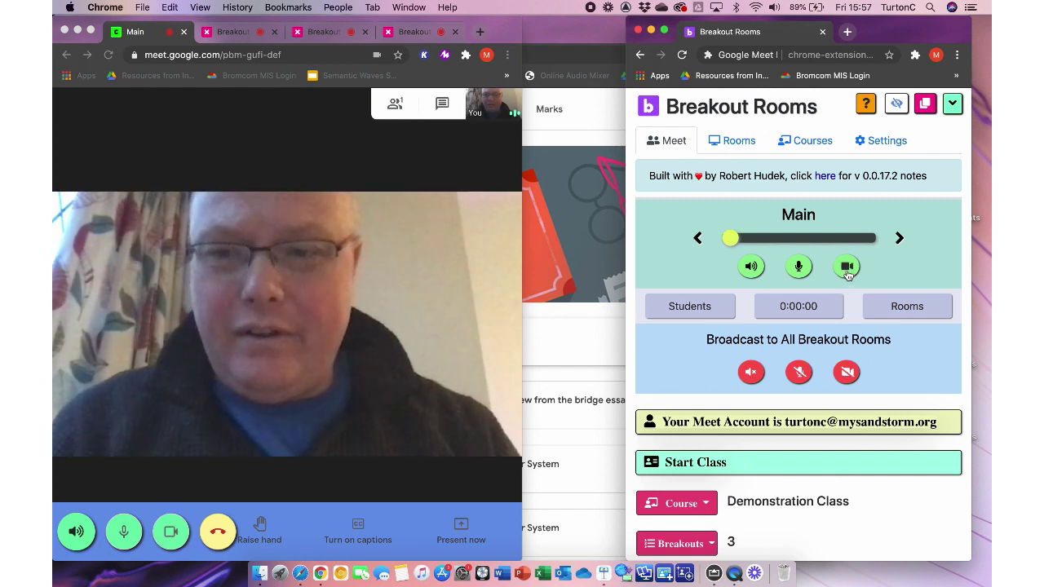
pyautogui.click(847, 269)
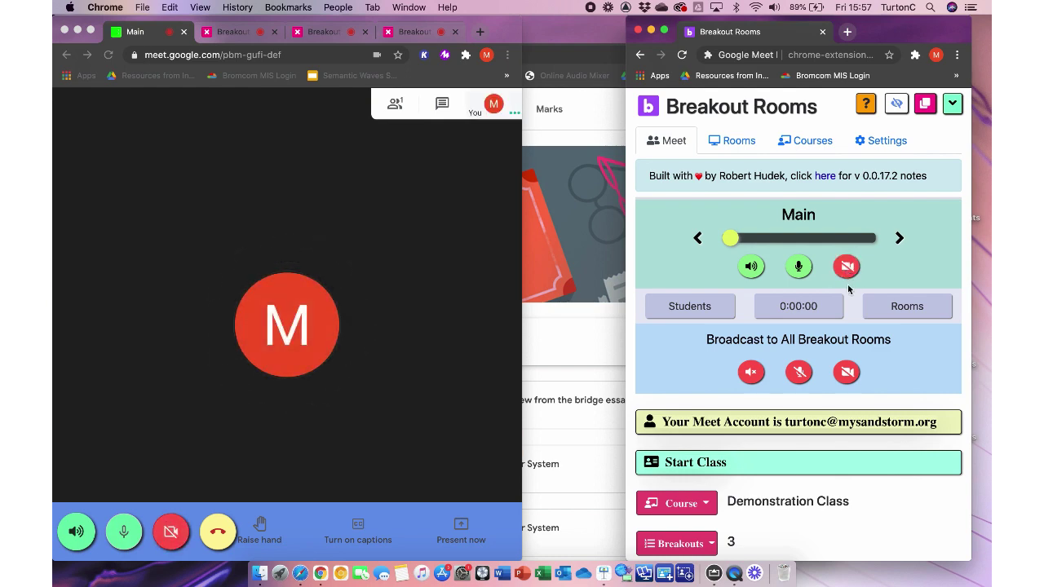
pyautogui.click(696, 461)
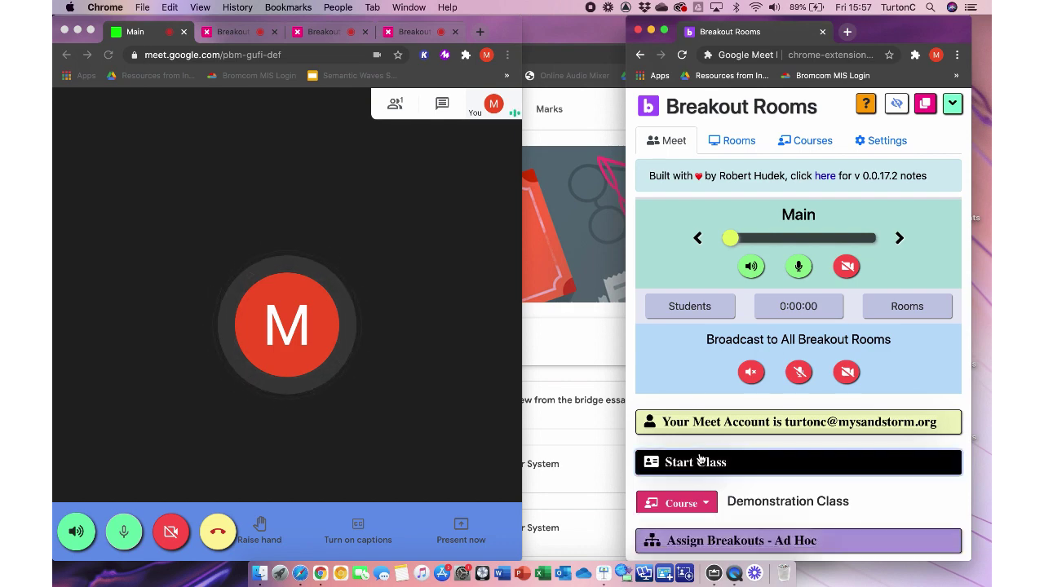
# Copy the ad hoc breakout room links from the Assign Breakouts - Ad Hoc popup.
pyautogui.scroll(-10, 700, 459)
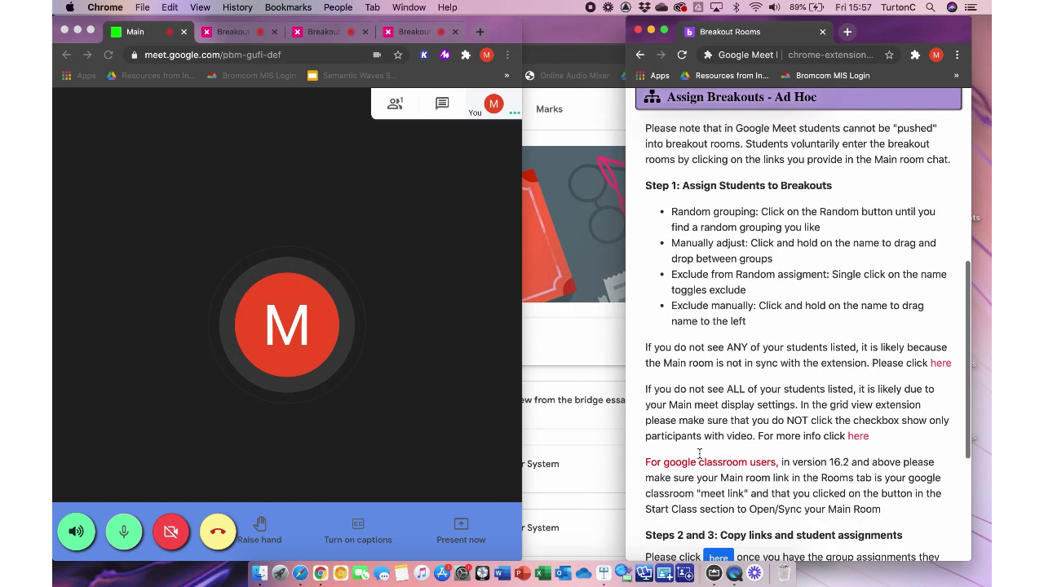
pyautogui.click(718, 388)
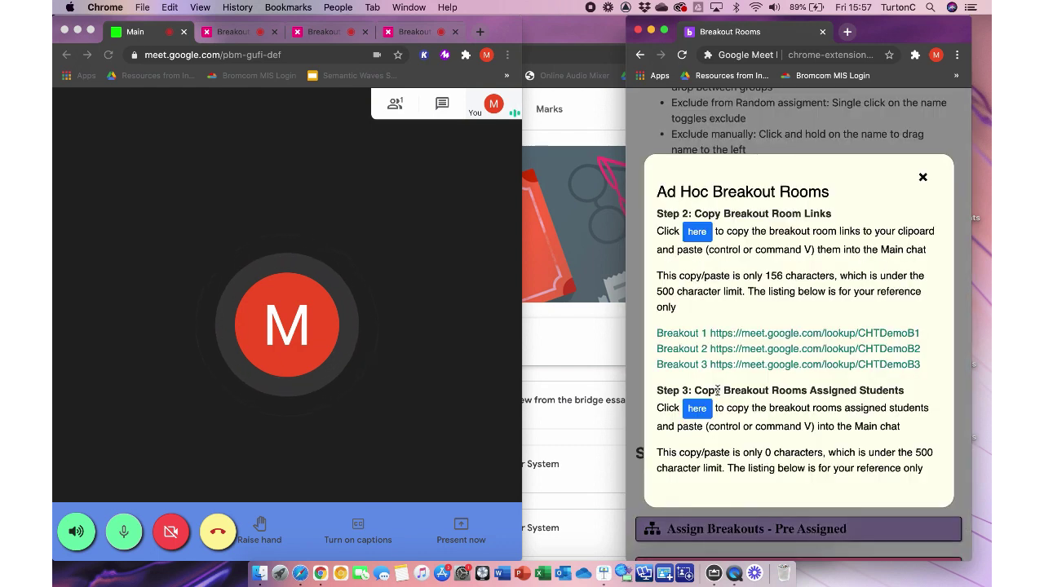
pyautogui.click(697, 232)
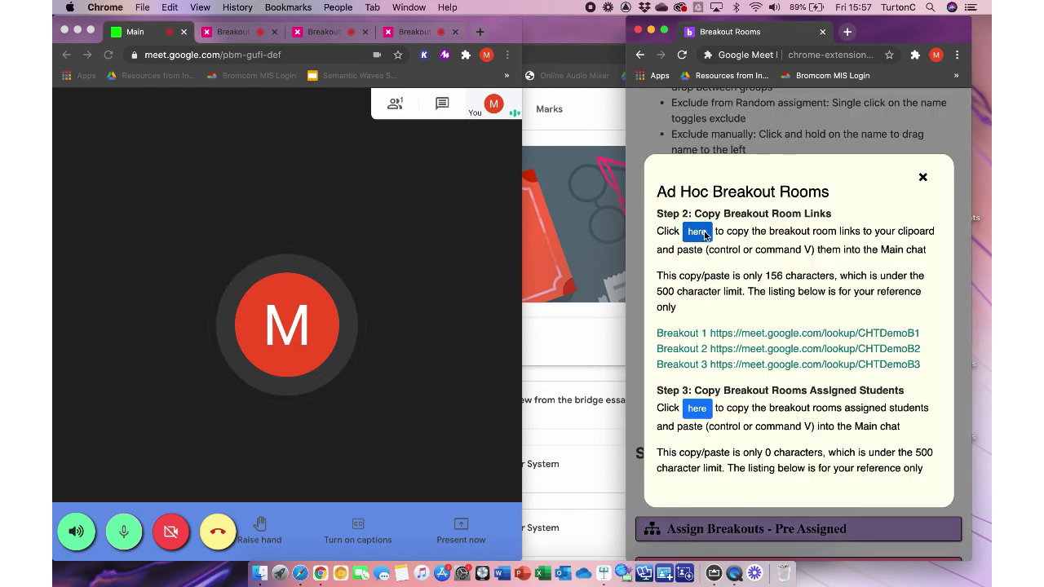
pyautogui.click(924, 178)
pyautogui.click(721, 389)
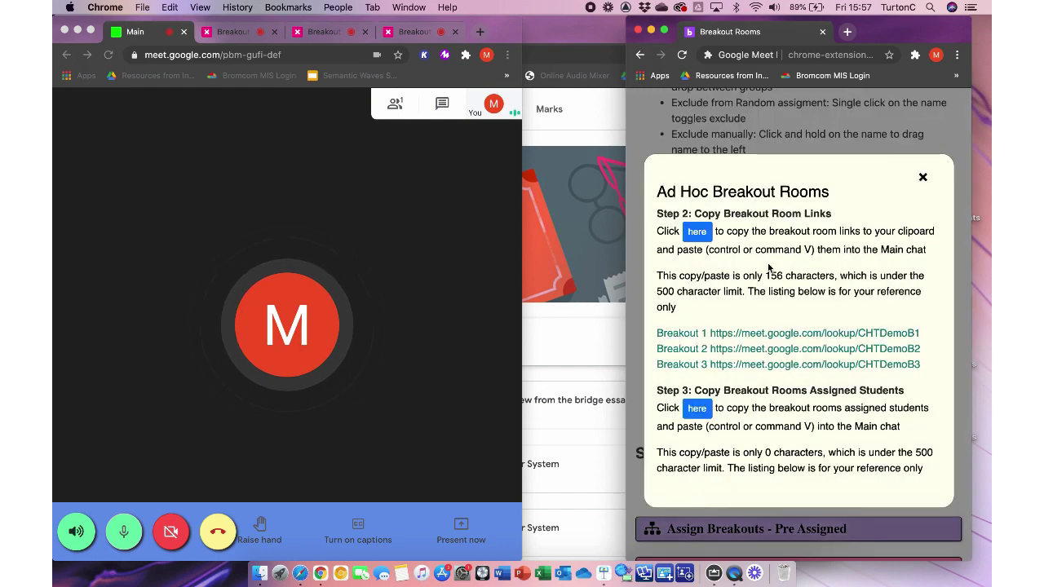
pyautogui.click(697, 232)
pyautogui.click(924, 177)
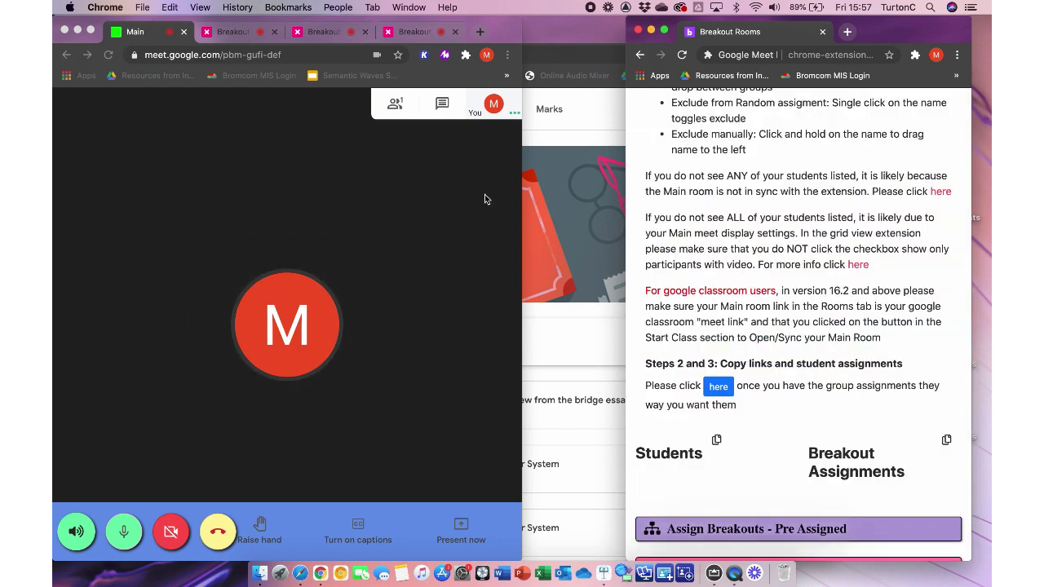
# Paste the Breakout 1–3 links into the Main meeting chat and send them.
pyautogui.click(392, 303)
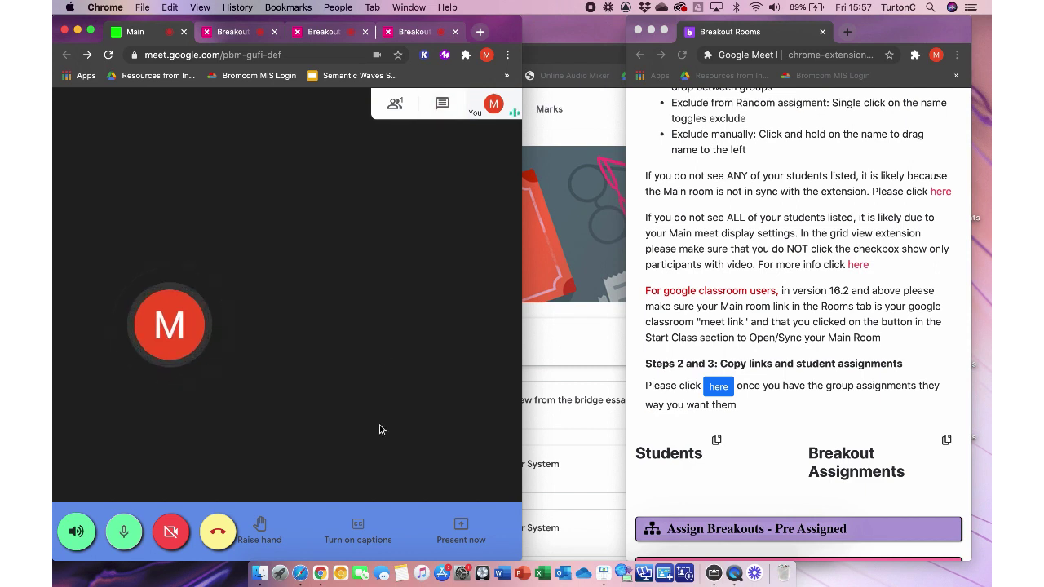
pyautogui.click(441, 104)
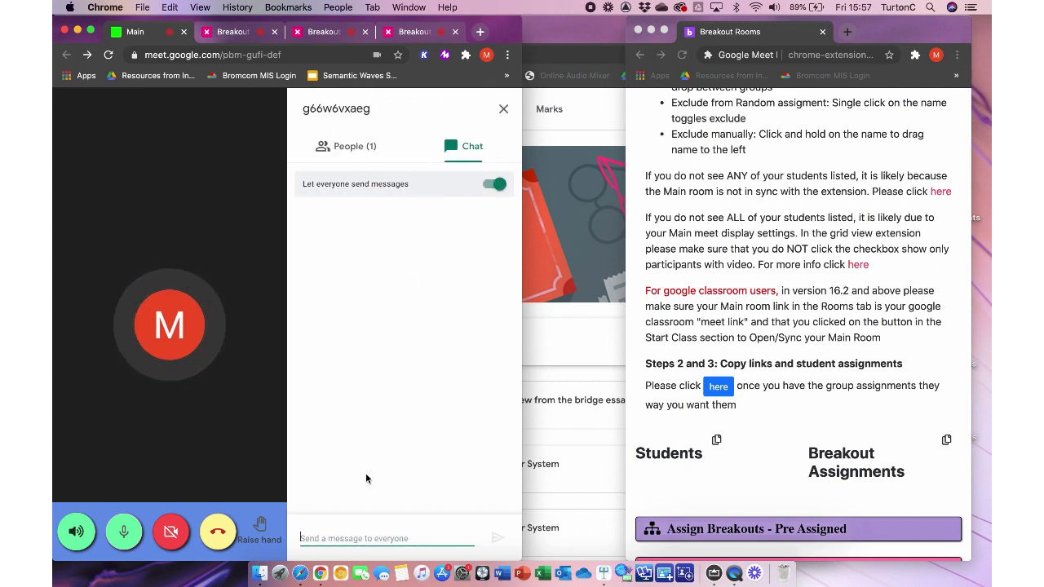
pyautogui.write('Breakout 1 https://meet.google.com/lookup/CHTDemoB1 Breakout 2 https://meet.google.com/lookup/CHTDemoB2 Breakout 3 https://meet.google.com/lookup/CHTDemoB3')
pyautogui.press('Return')
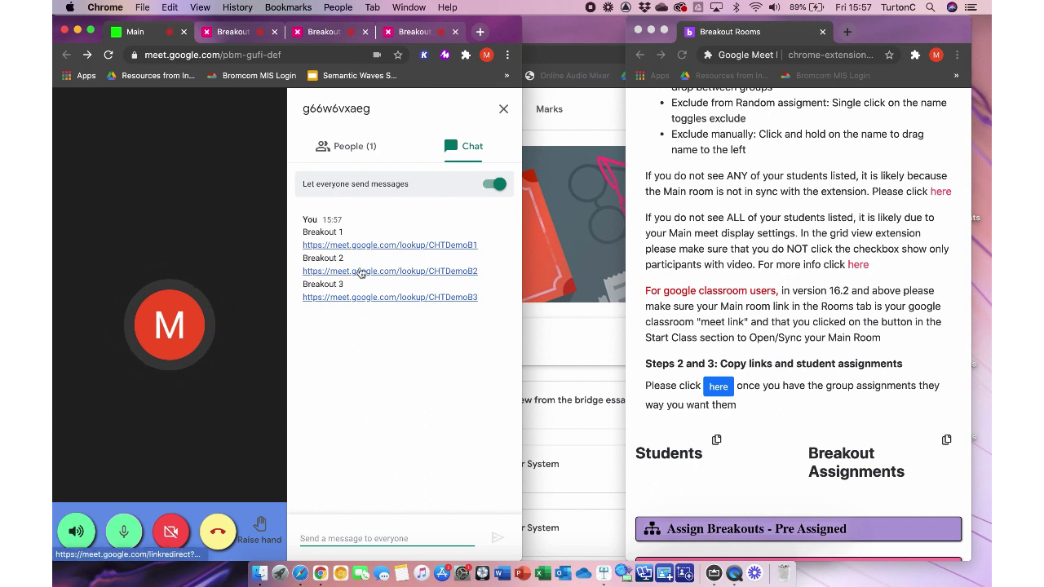
# Back in the extension panel, collapse the ad hoc assignment section.
pyautogui.click(704, 315)
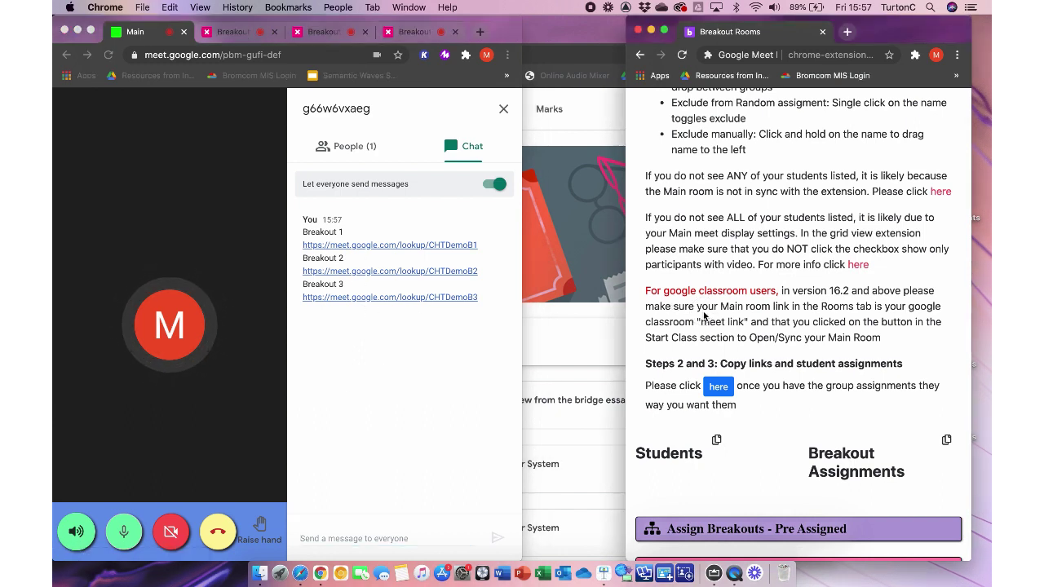
pyautogui.scroll(10, 703, 315)
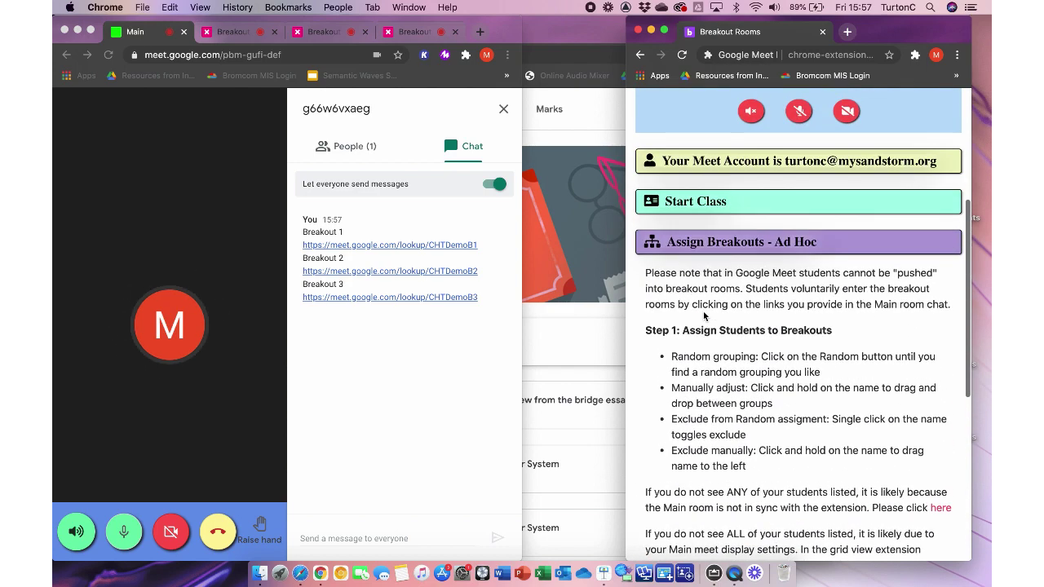
pyautogui.scroll(-10, 727, 257)
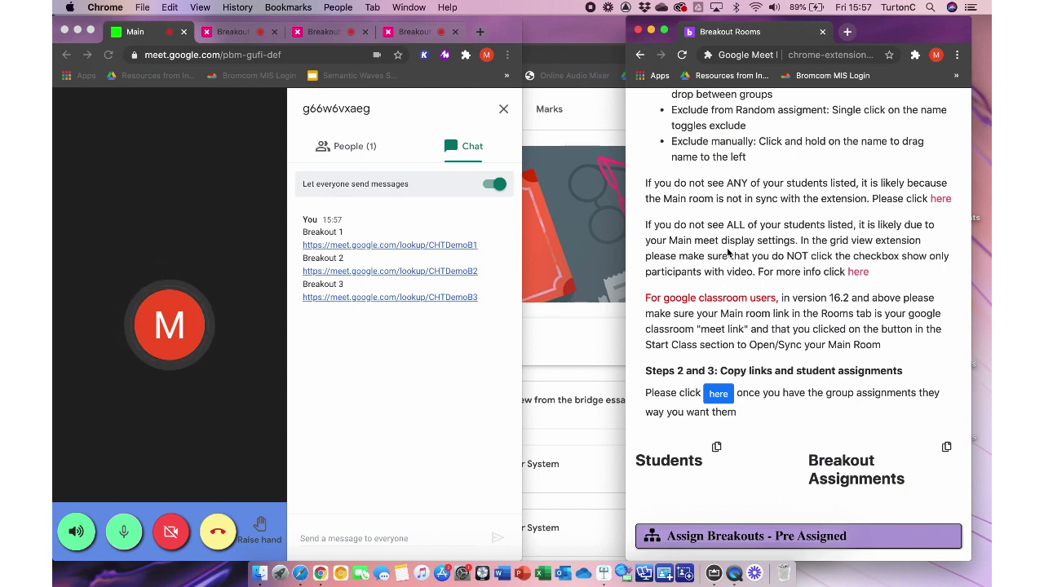
pyautogui.scroll(1, 728, 254)
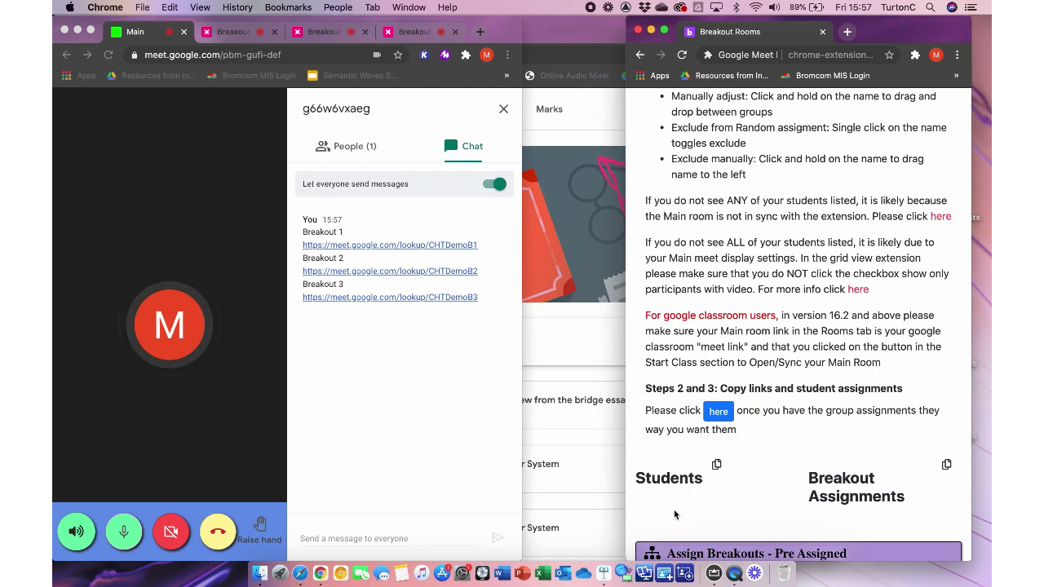
pyautogui.scroll(-1, 674, 514)
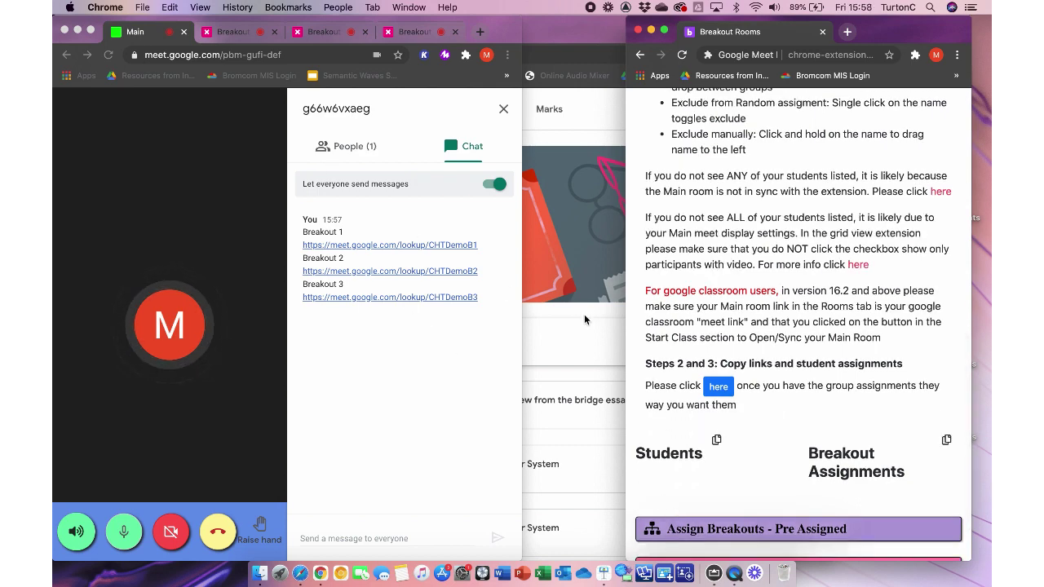
pyautogui.scroll(6, 726, 356)
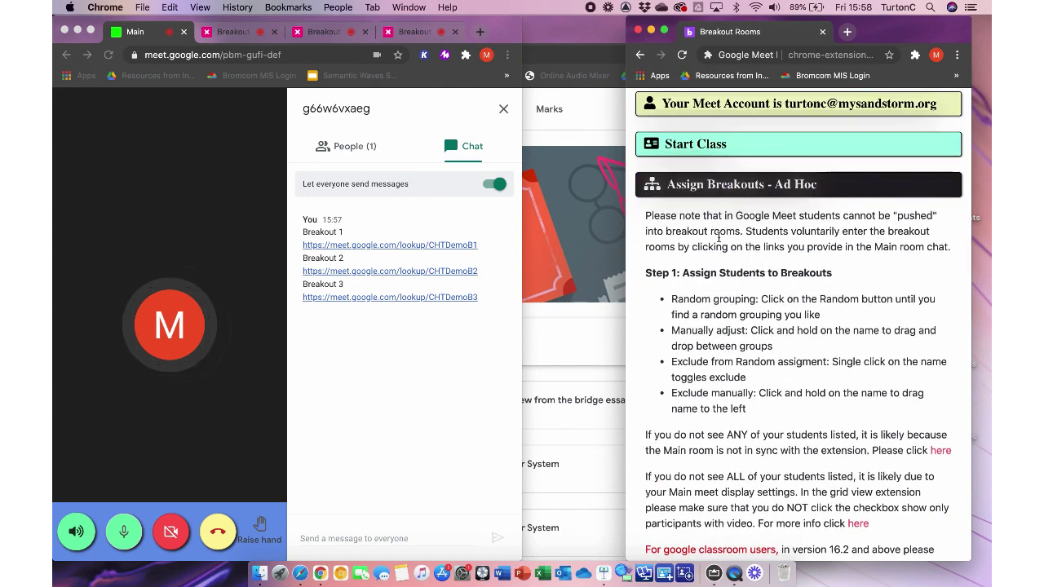
pyautogui.scroll(-3, 709, 433)
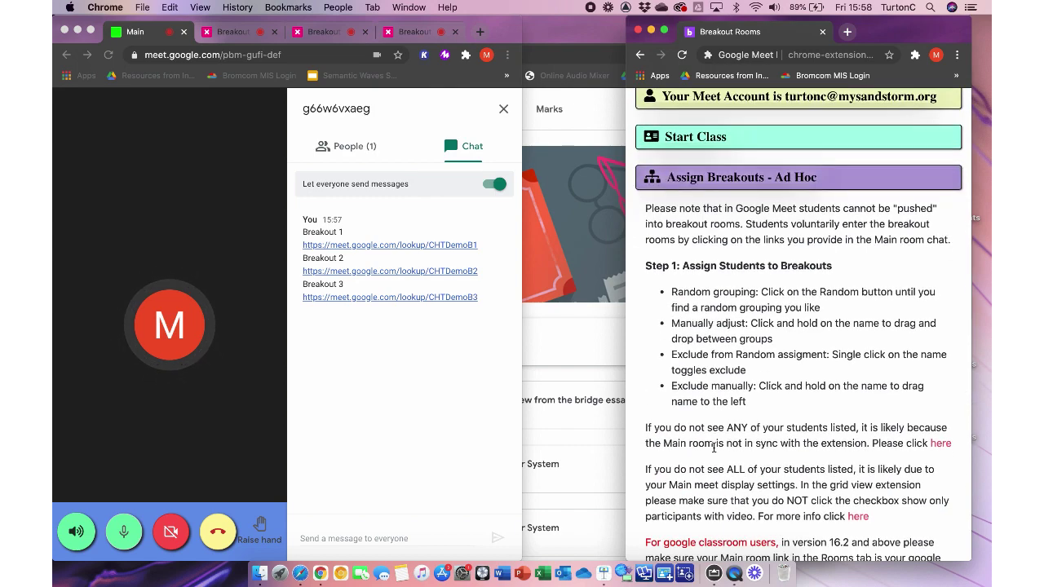
pyautogui.scroll(4, 700, 230)
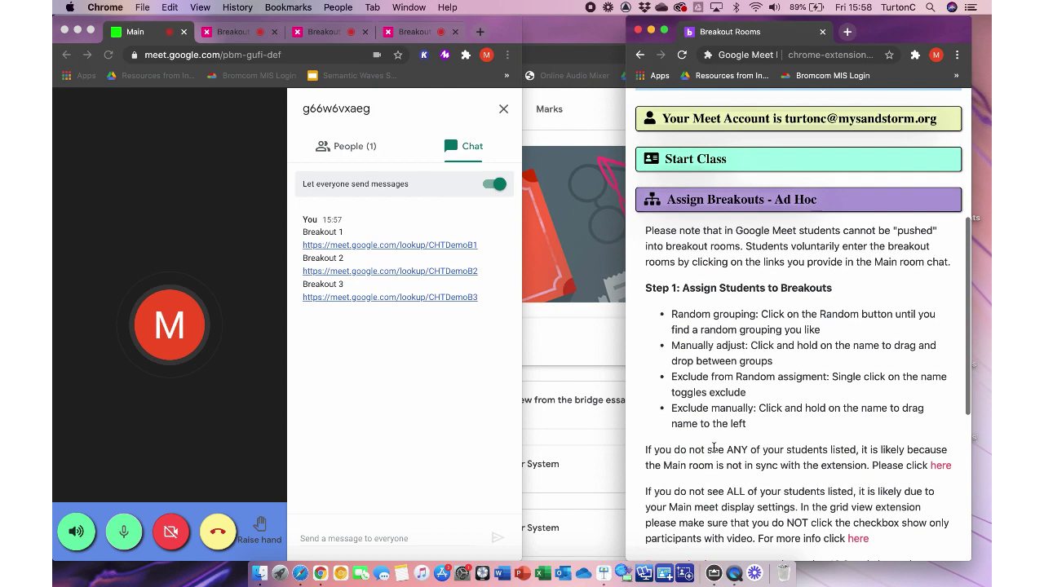
pyautogui.click(706, 199)
pyautogui.scroll(2, 723, 288)
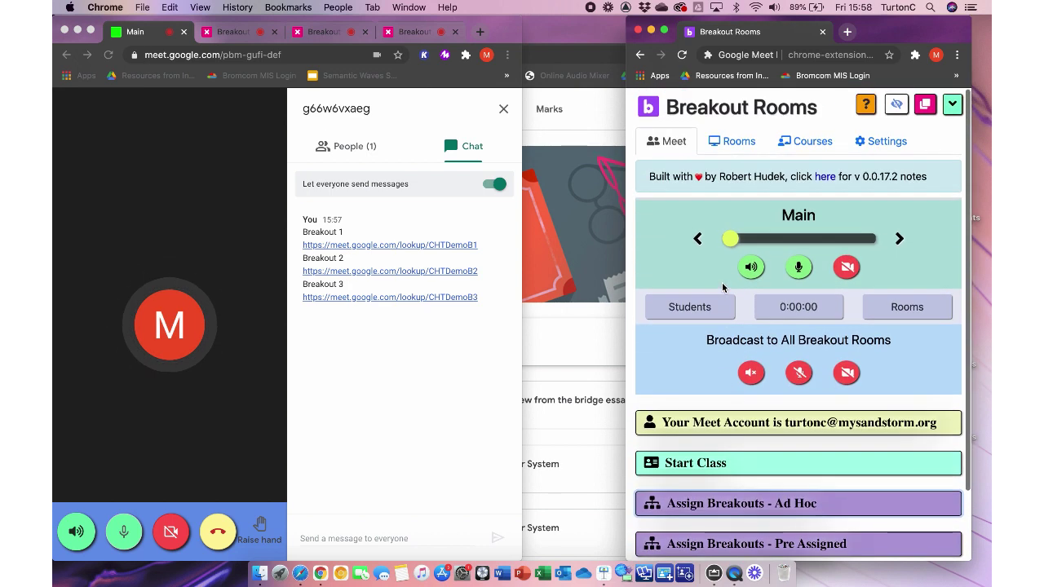
# Close the Main meeting chat, return to Main, and toggle its microphone off and on.
pyautogui.click(503, 113)
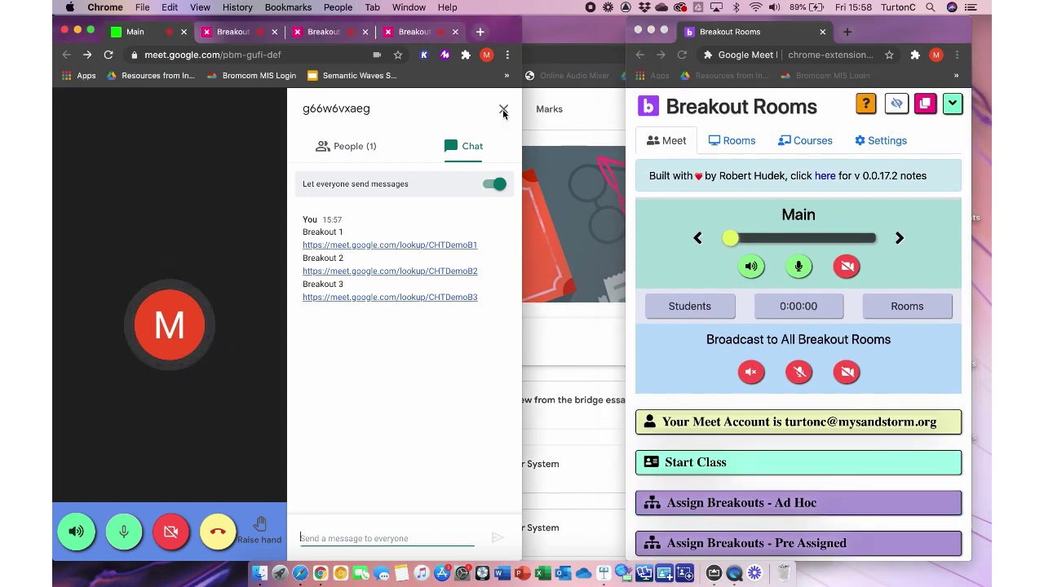
pyautogui.click(504, 113)
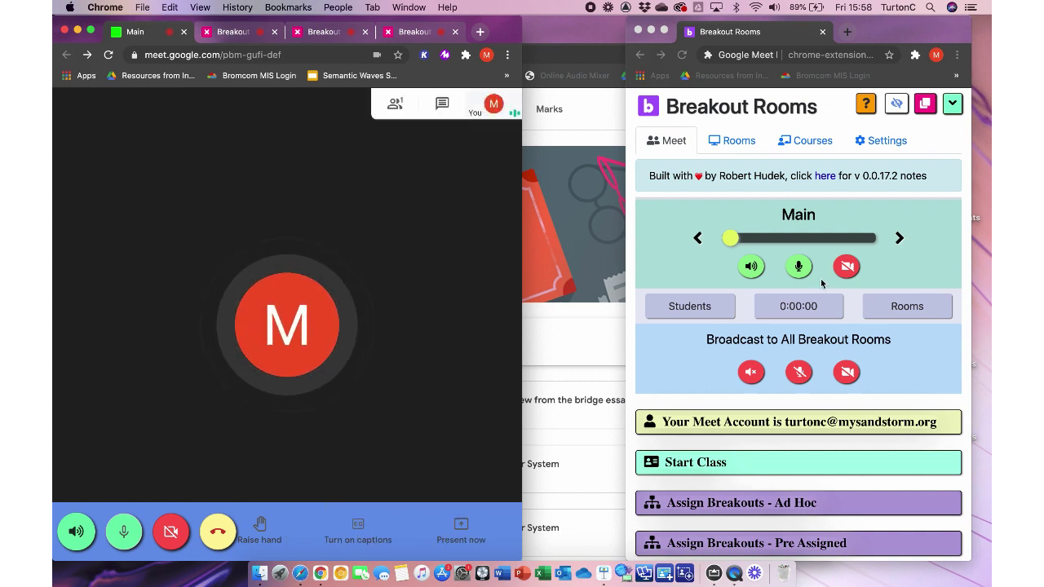
pyautogui.click(900, 239)
pyautogui.click(900, 239)
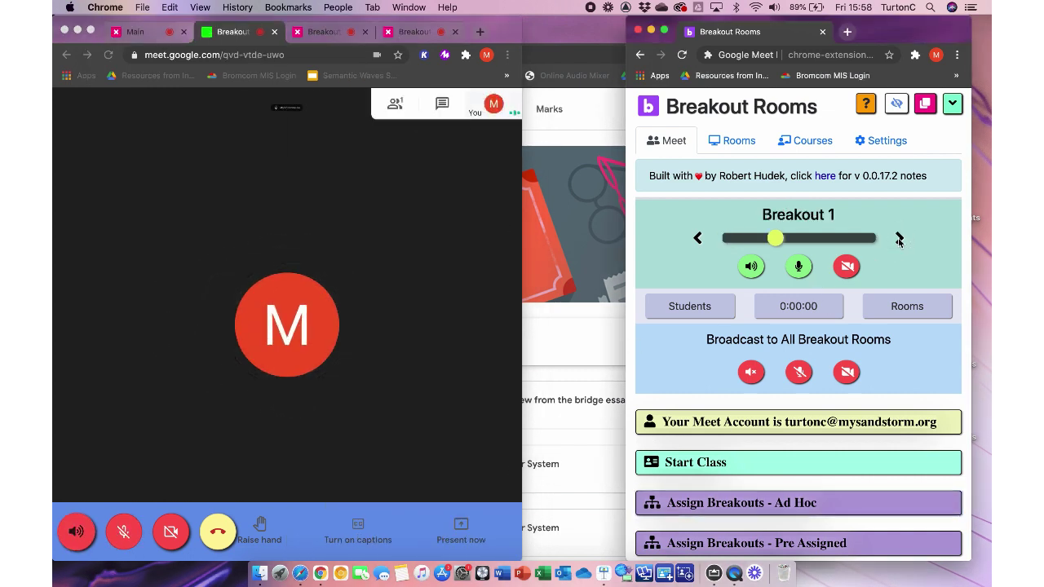
pyautogui.click(698, 237)
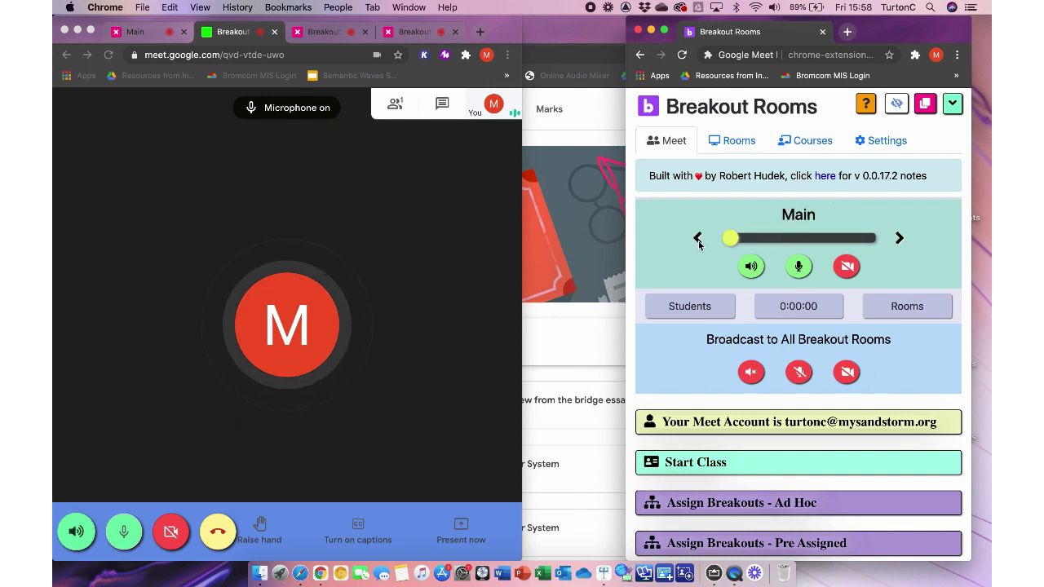
pyautogui.click(799, 268)
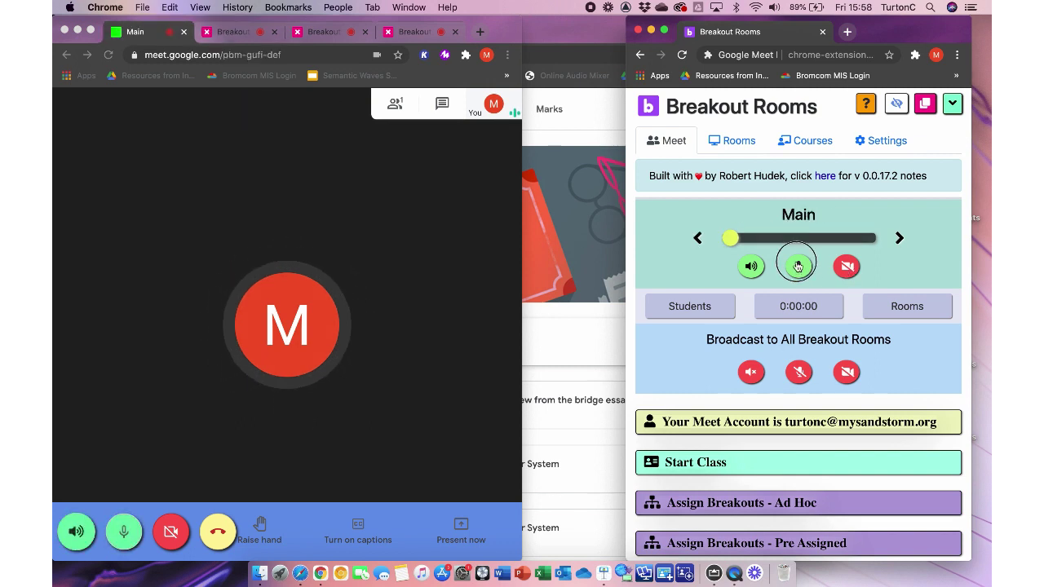
pyautogui.click(800, 272)
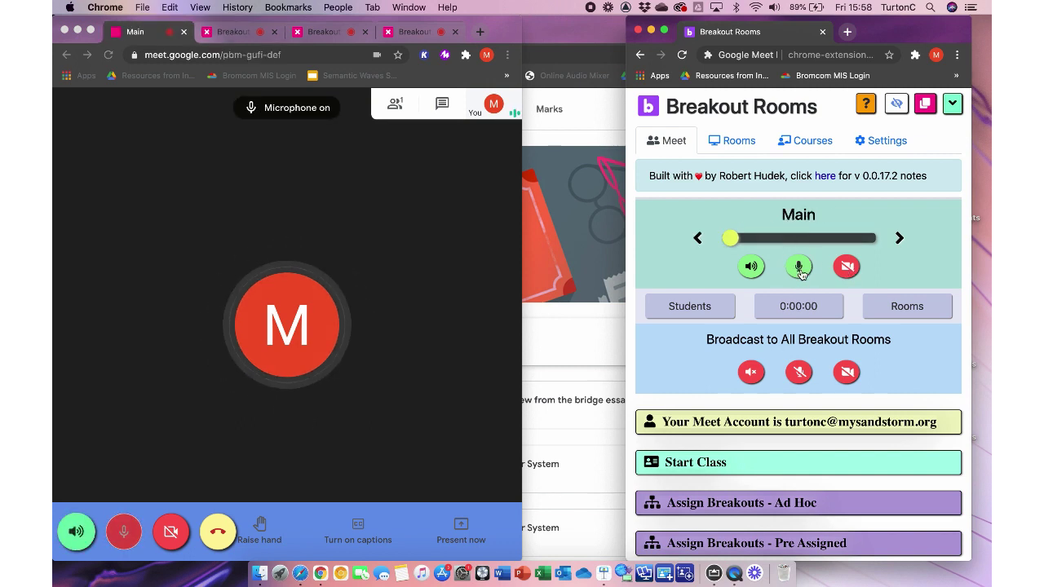
# Step through Breakout 1, 2 and 3 and cycle back to the Main room.
pyautogui.click(899, 238)
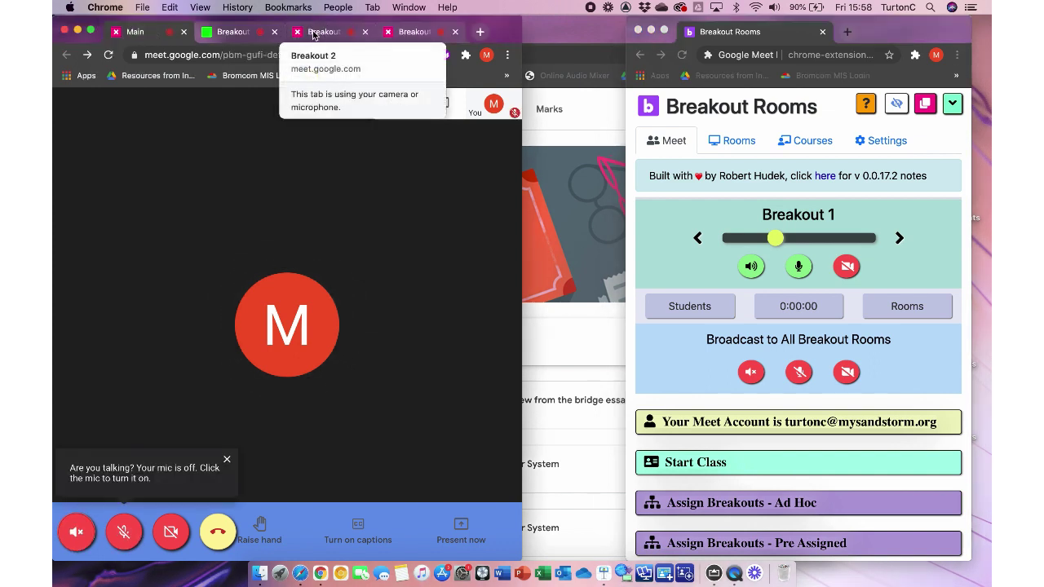
pyautogui.click(430, 41)
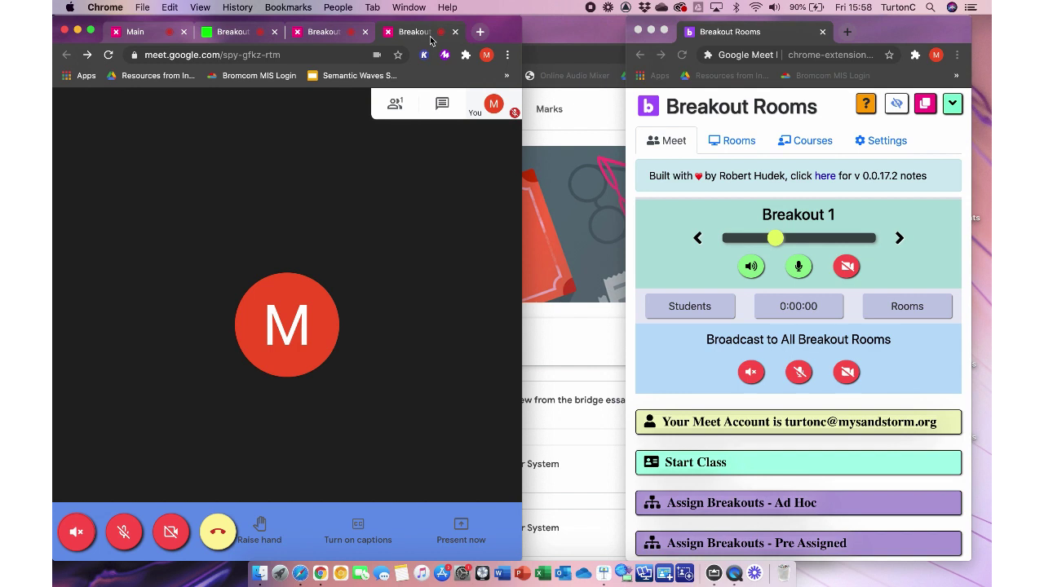
pyautogui.click(336, 36)
pyautogui.click(198, 36)
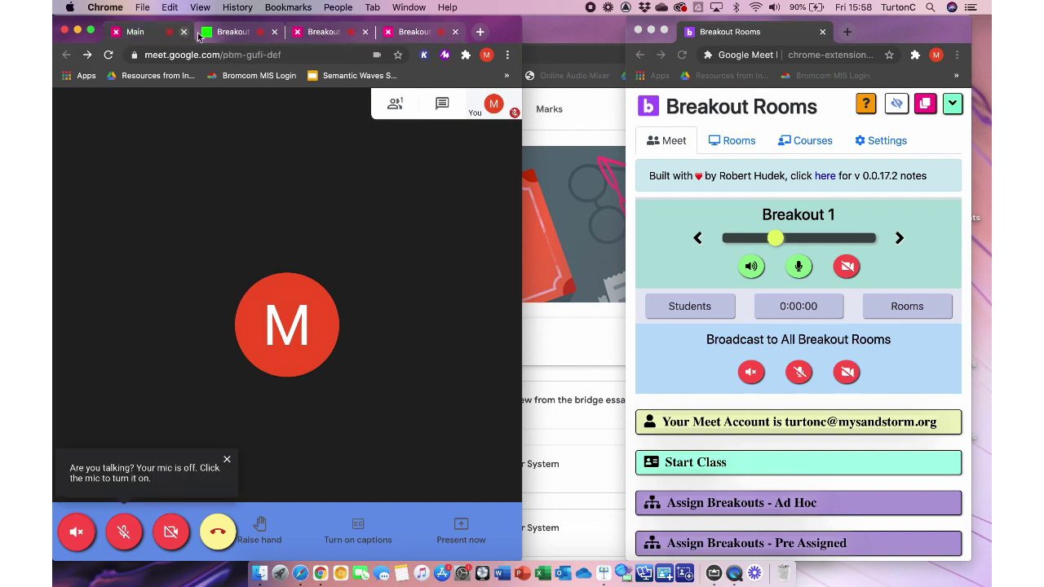
pyautogui.click(226, 36)
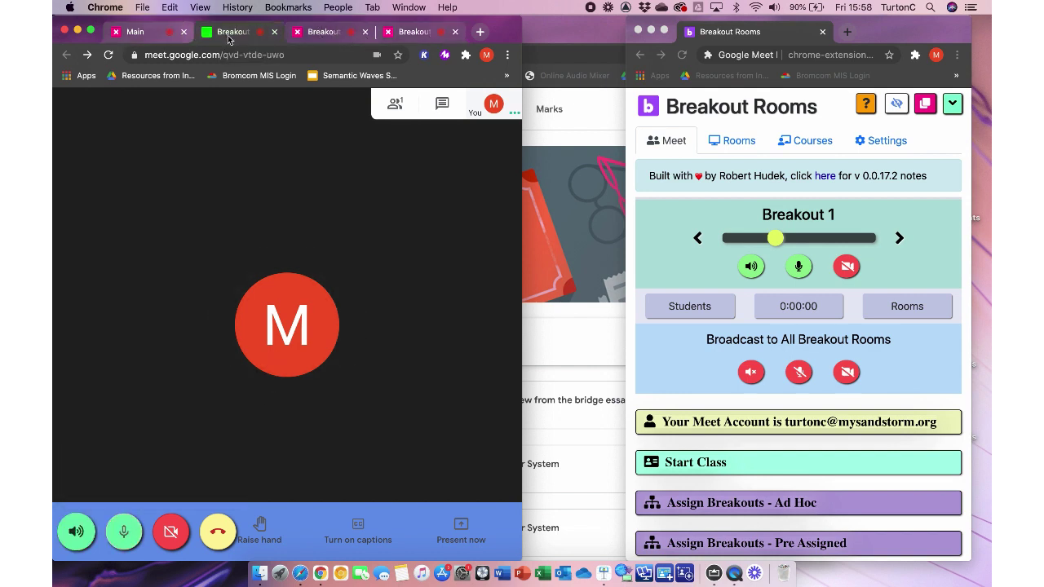
pyautogui.click(902, 241)
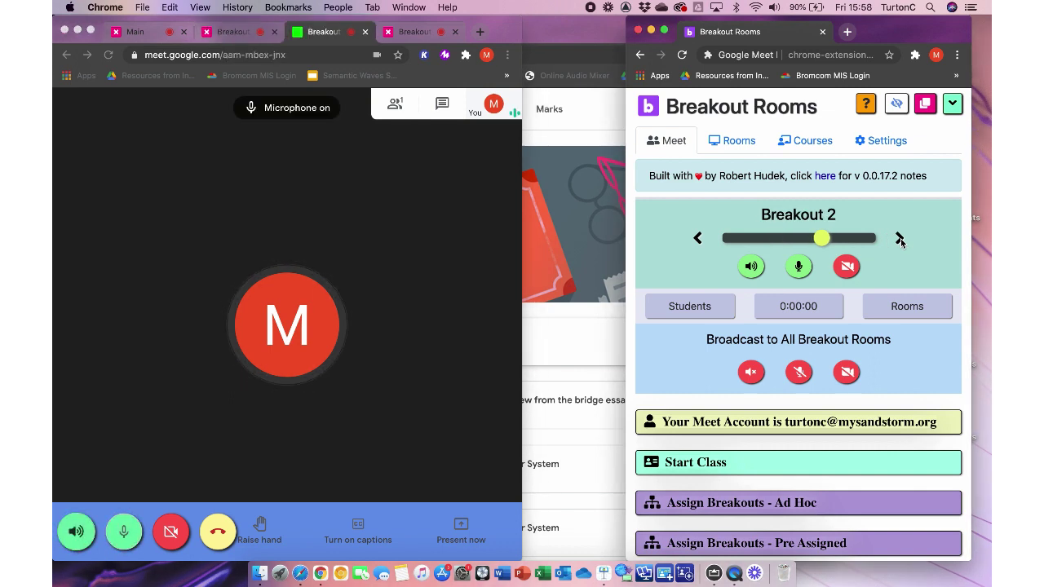
pyautogui.click(901, 238)
pyautogui.click(900, 238)
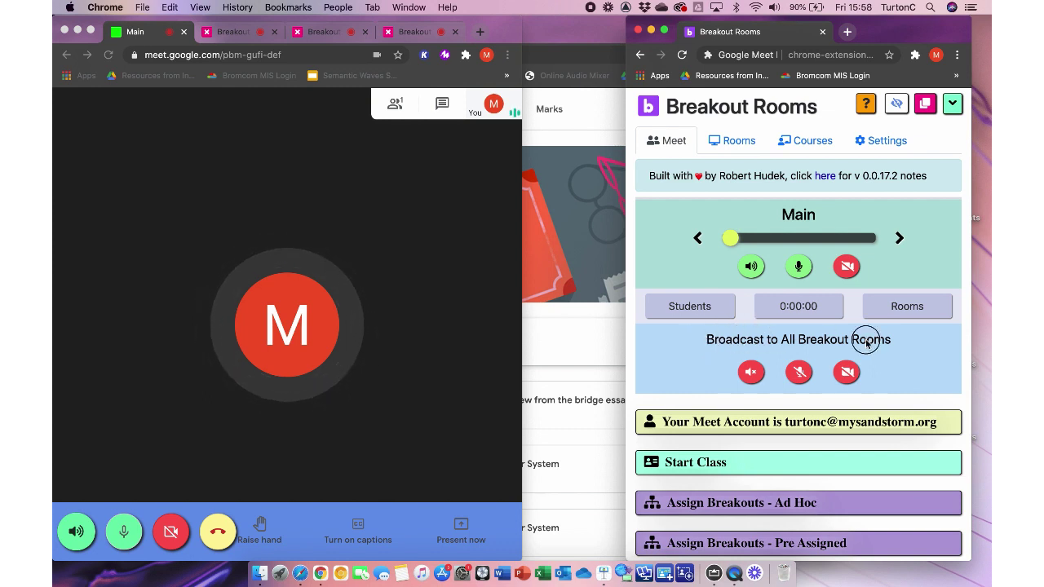
pyautogui.click(800, 374)
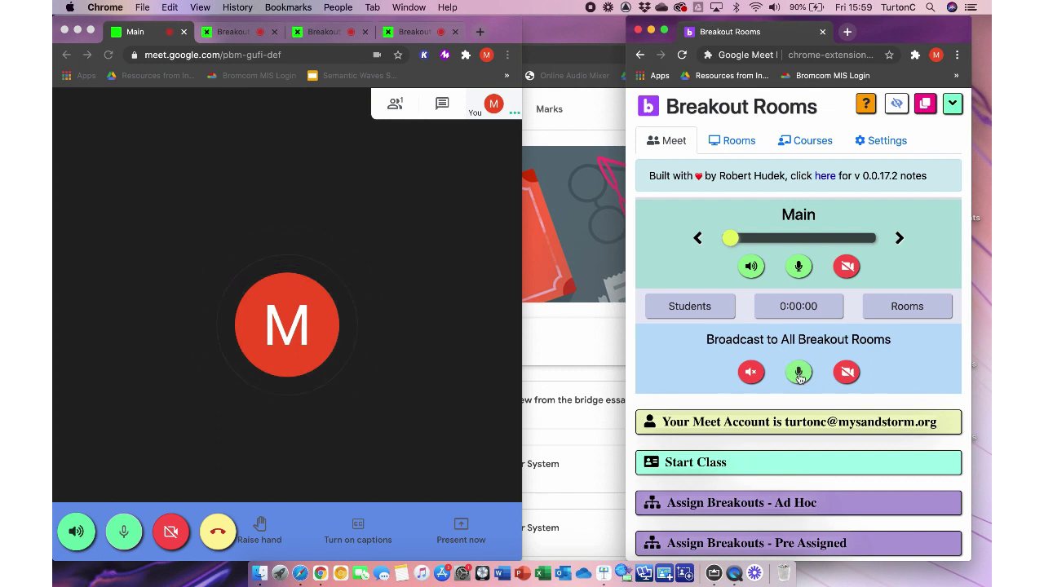
pyautogui.click(800, 374)
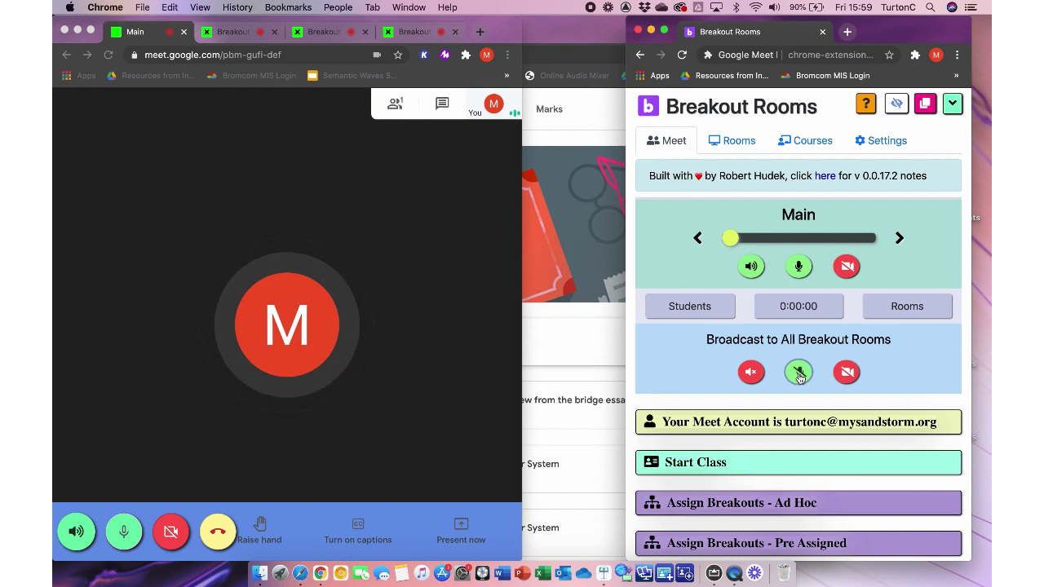
pyautogui.click(751, 374)
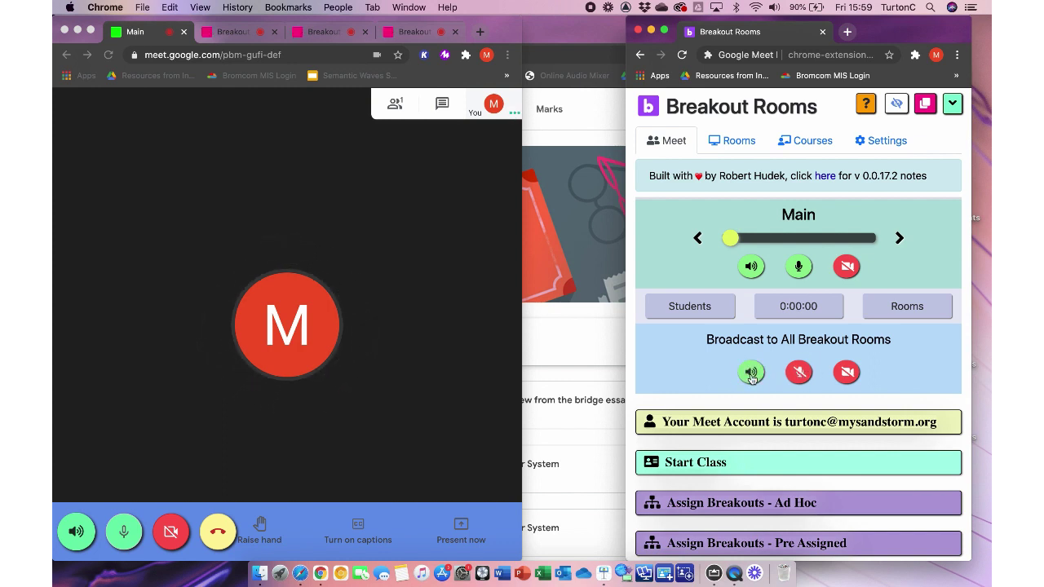
pyautogui.click(799, 374)
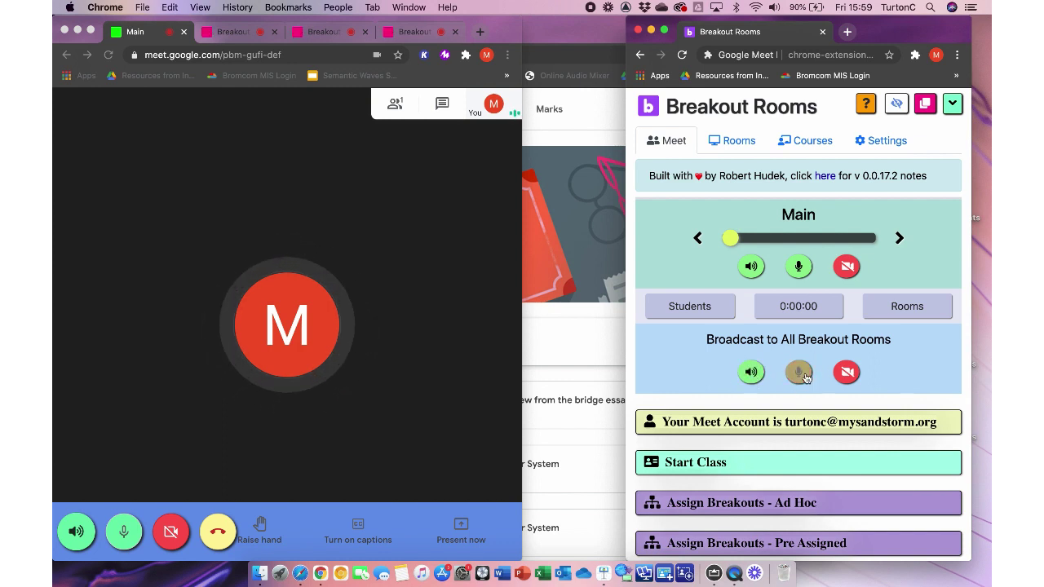
pyautogui.click(750, 373)
pyautogui.click(797, 377)
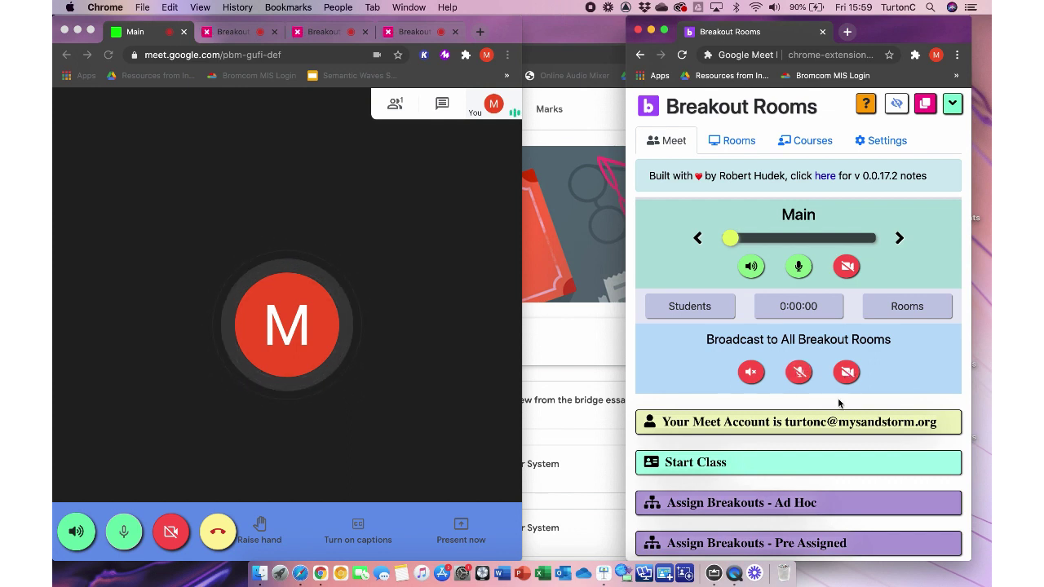
pyautogui.scroll(-2, 839, 403)
pyautogui.scroll(2, 839, 403)
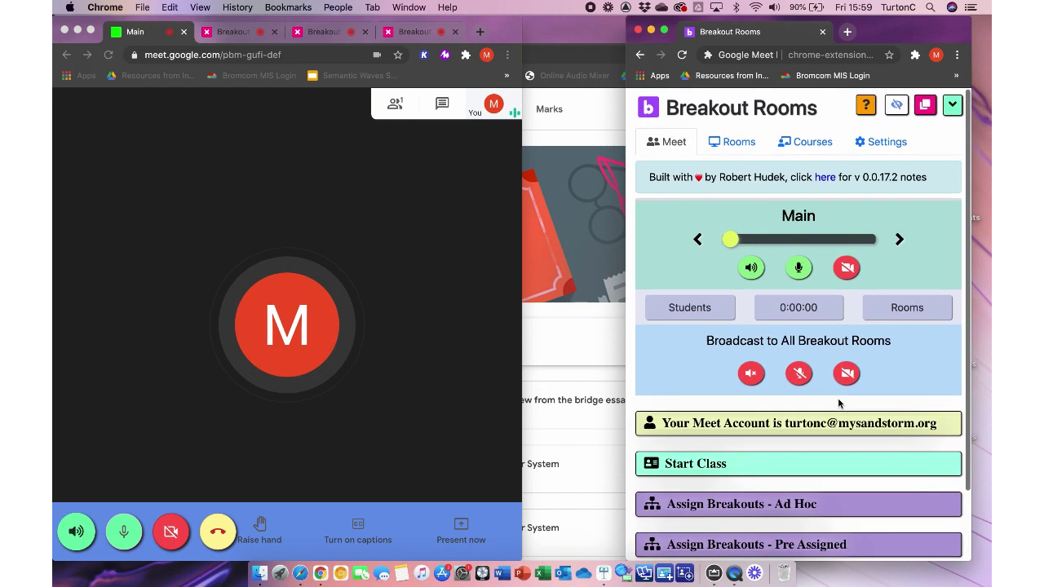
pyautogui.scroll(-3, 839, 400)
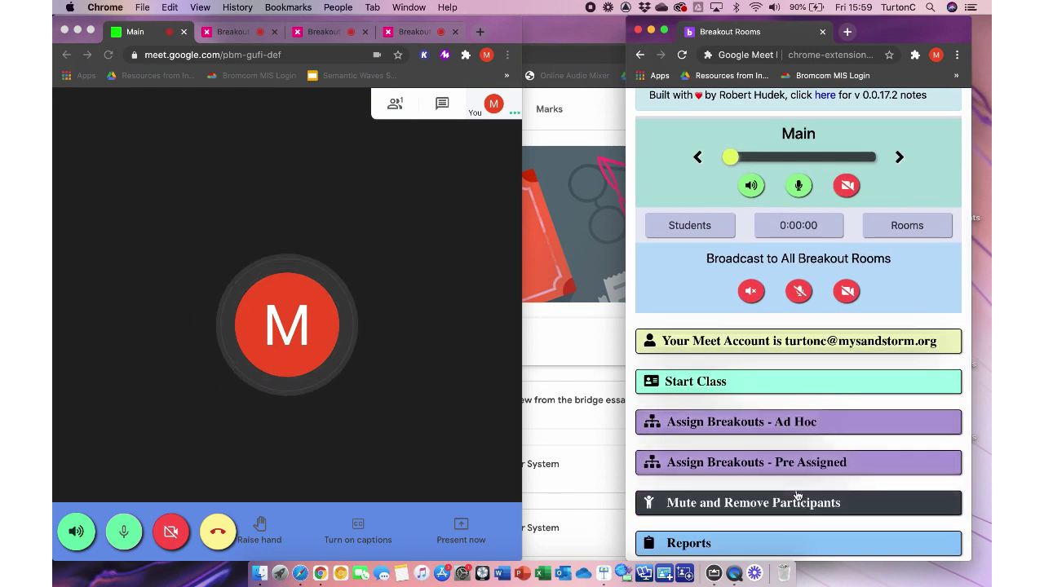
# Mute everyone, hang up all breakout meetings, then end the Main room call.
pyautogui.click(800, 503)
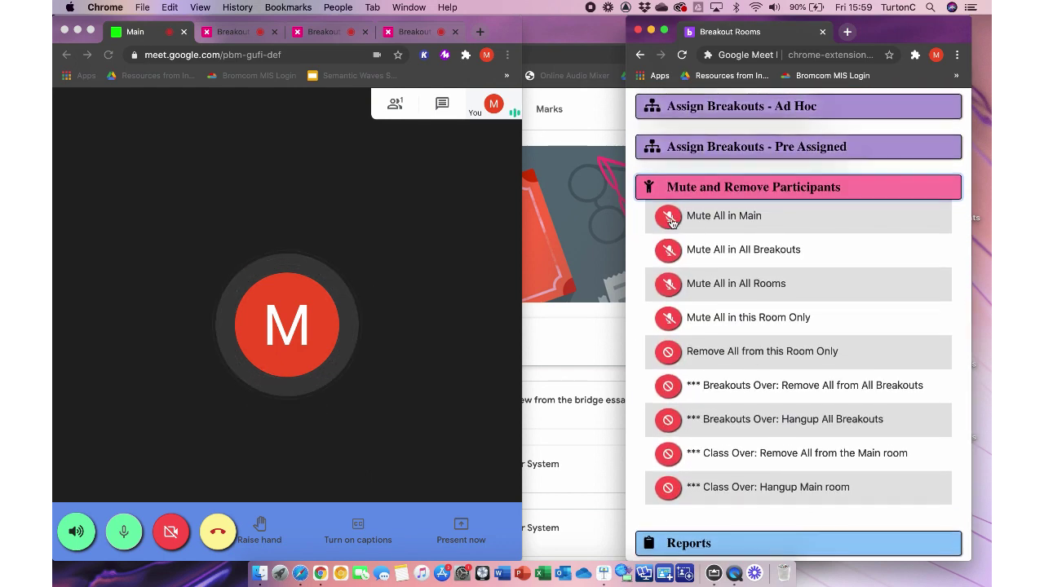
pyautogui.click(671, 283)
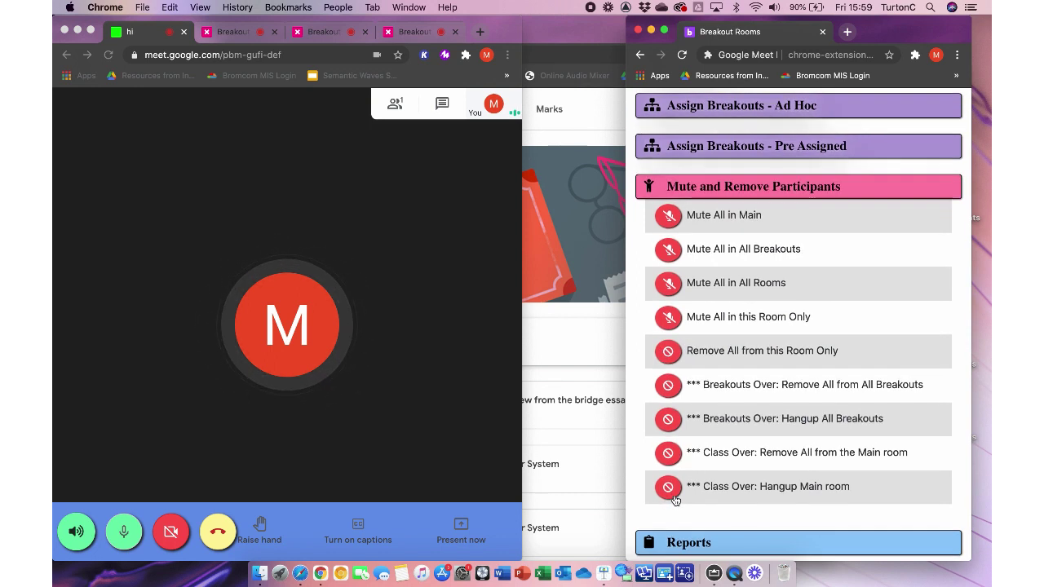
pyautogui.click(667, 420)
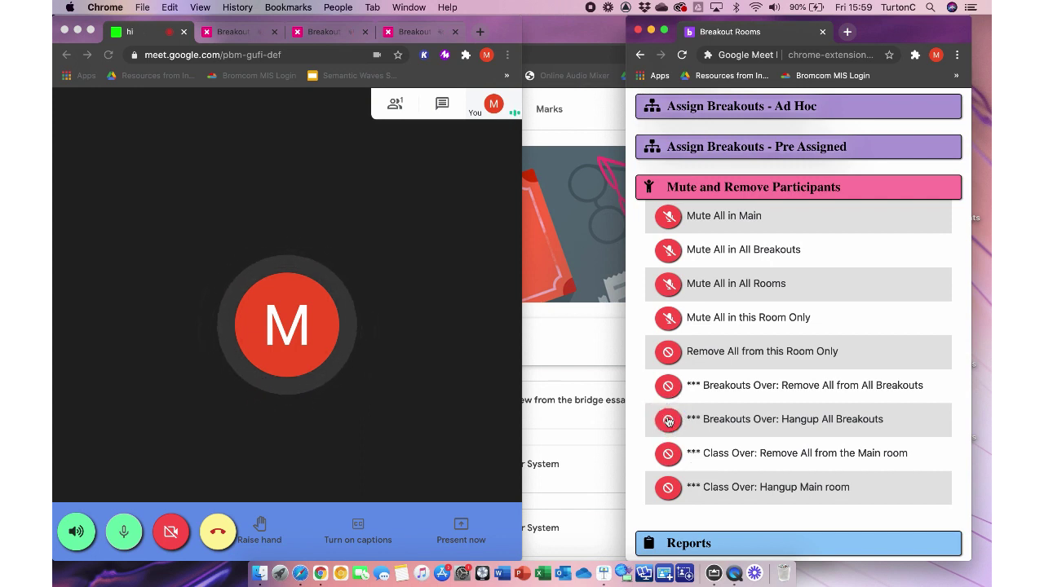
pyautogui.click(668, 489)
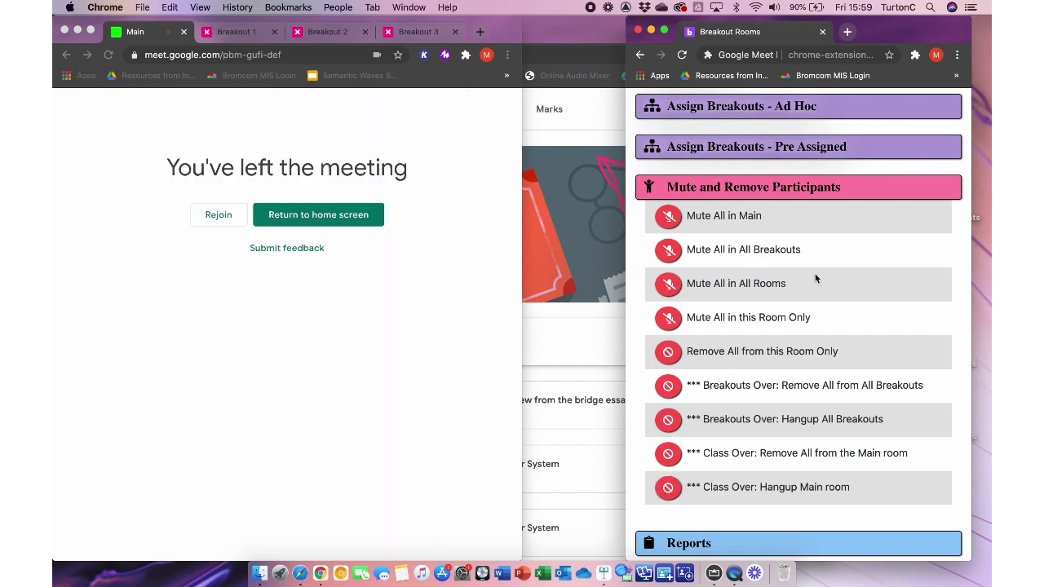
# Collapse Mute and Remove Participants and open the Courses page showing My Course and Demonstration Class.
pyautogui.click(770, 195)
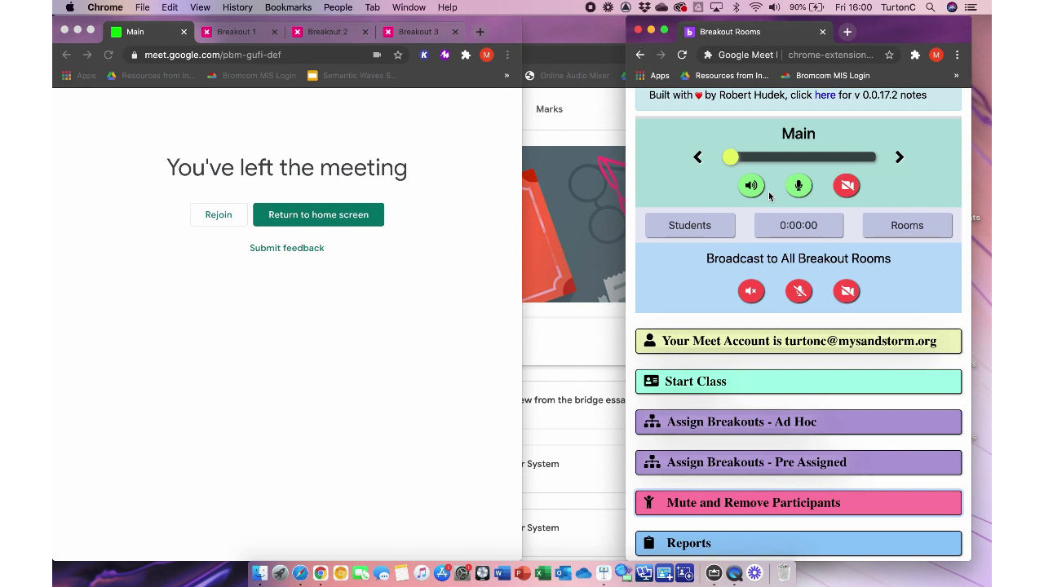
pyautogui.scroll(2, 769, 196)
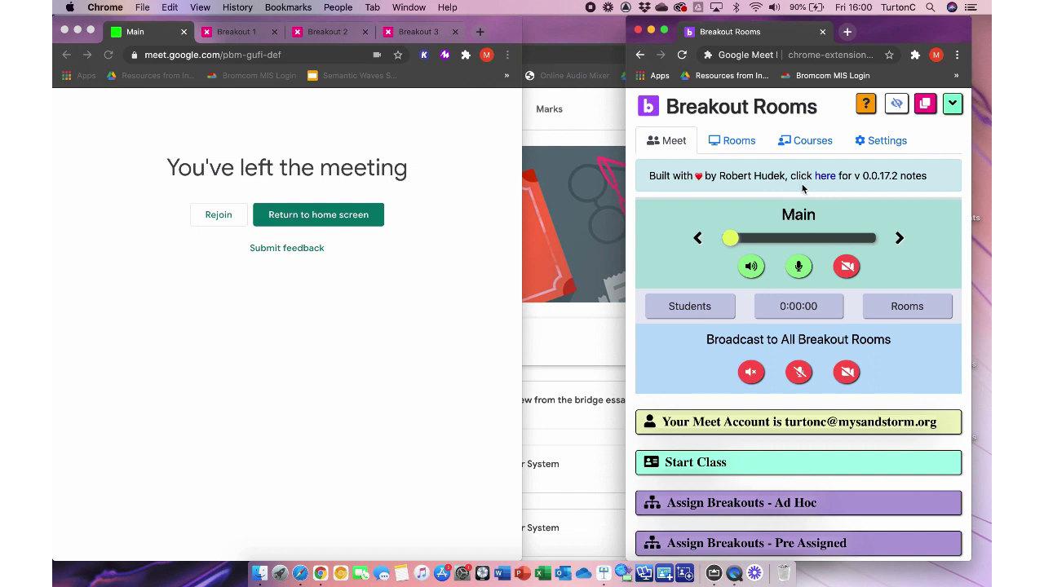
pyautogui.click(801, 145)
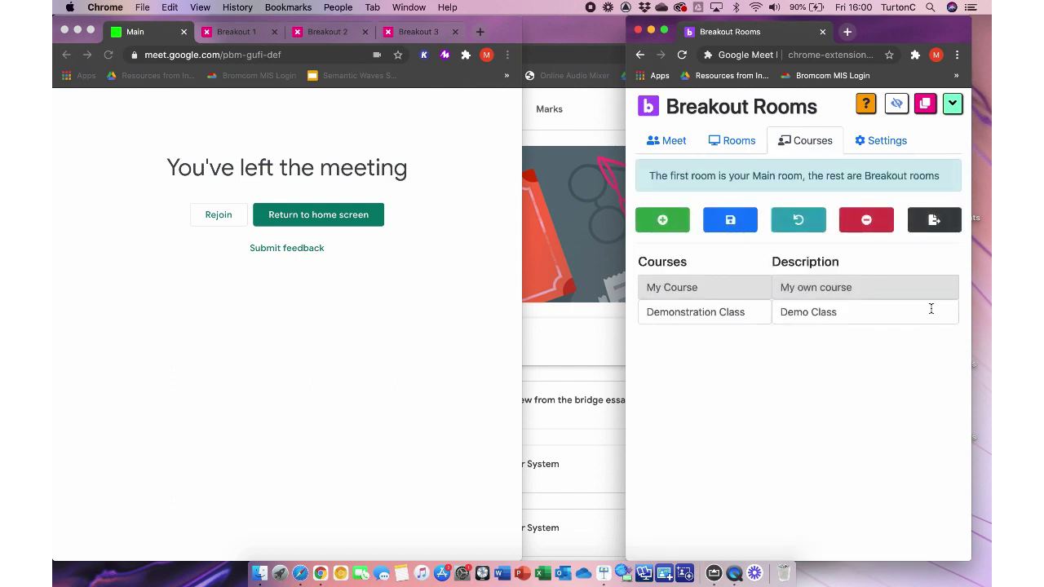
# Export all courses and breakout rooms to a .txt file named with the teacher's name.
pyautogui.click(936, 222)
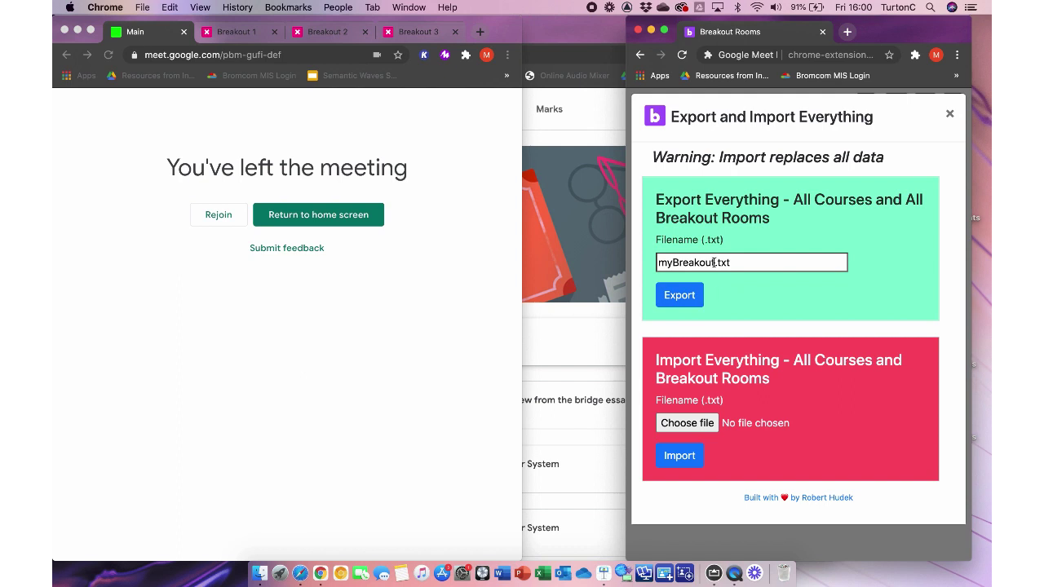
pyautogui.moveTo(714, 262); pyautogui.dragTo(642, 260)
pyautogui.press('BackSpace')
pyautogui.write('ChristianTu')
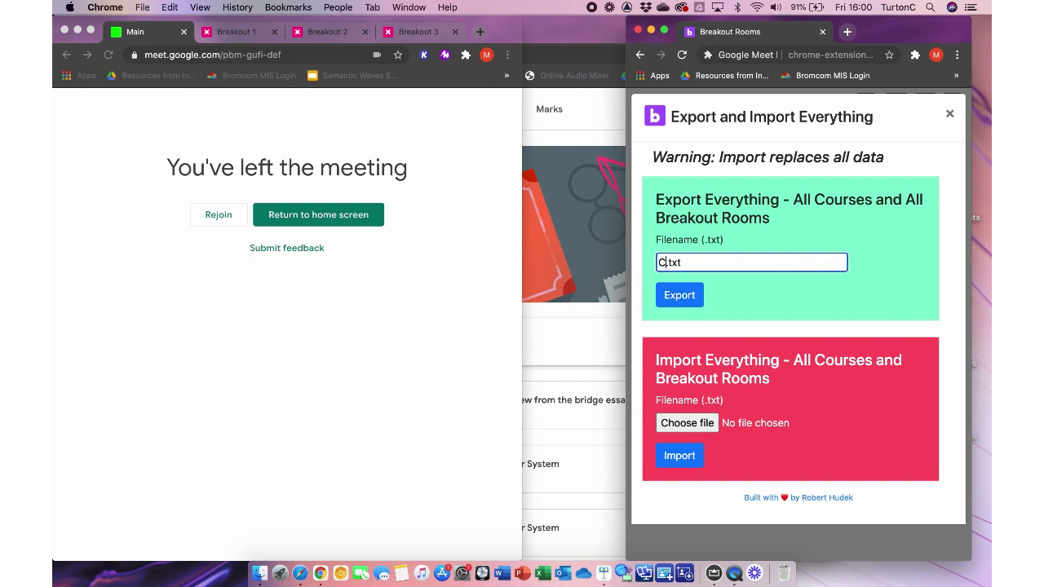
pyautogui.write('rton')
pyautogui.click(678, 295)
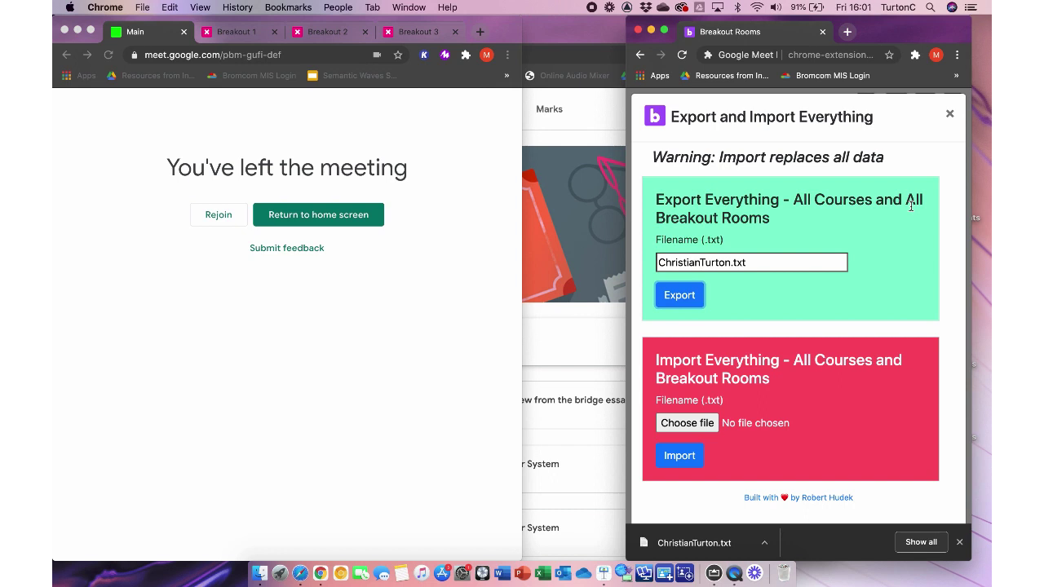
# Cancel the import file chooser, close the export window, and bring back the Demonstration Class.
pyautogui.click(693, 423)
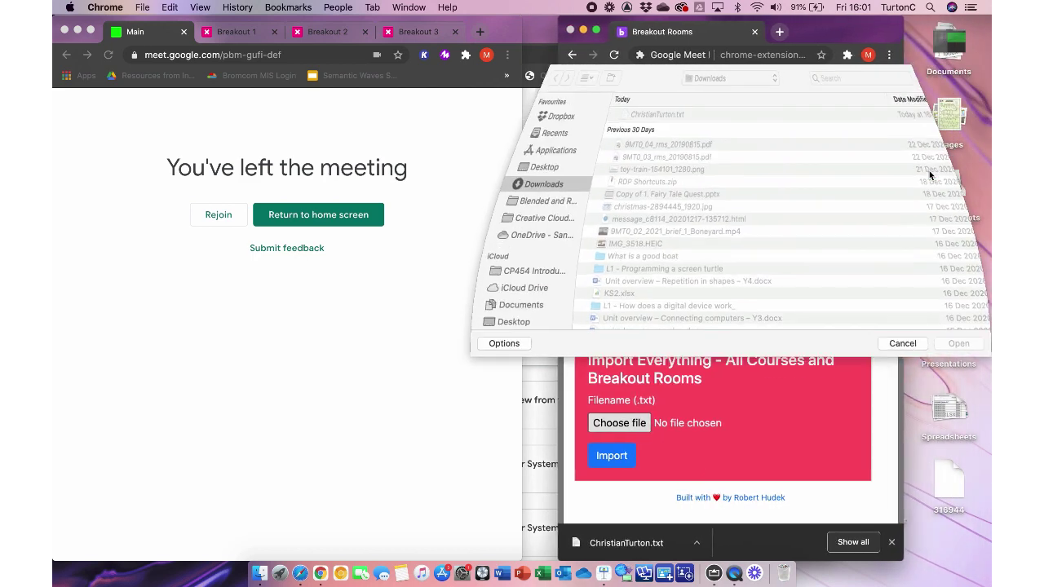
pyautogui.click(900, 344)
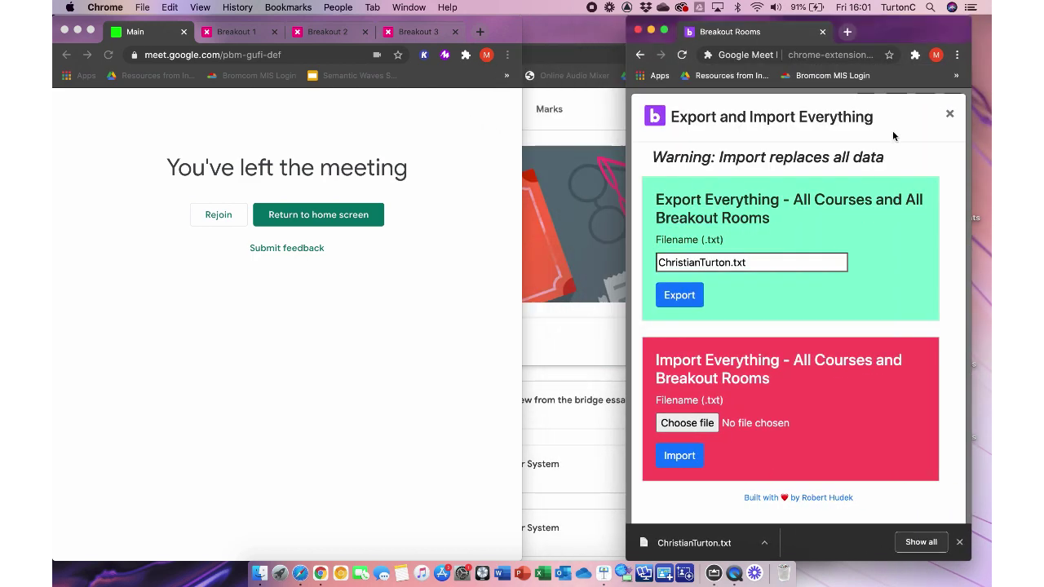
pyautogui.click(949, 114)
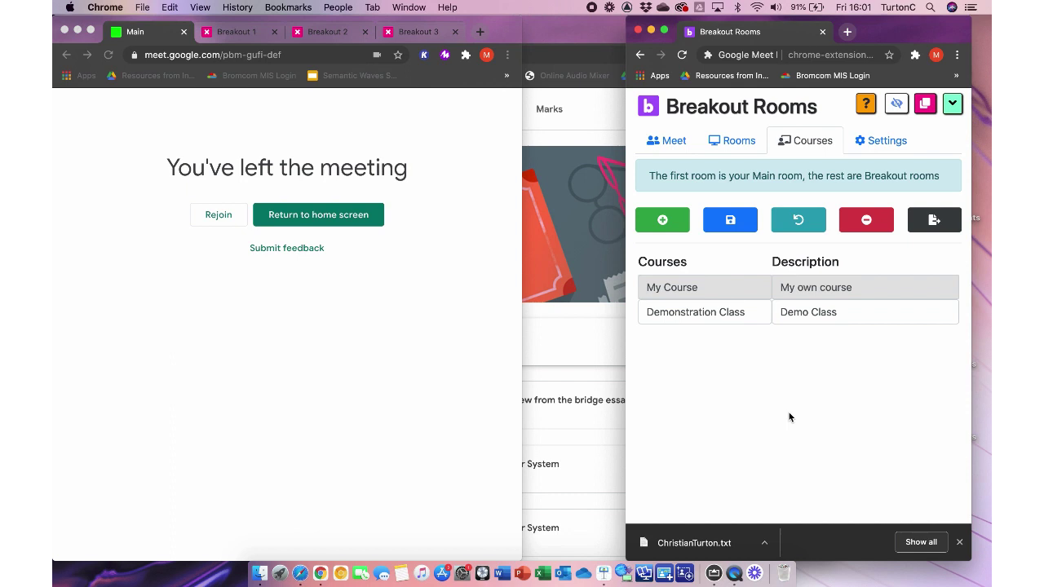
pyautogui.click(597, 108)
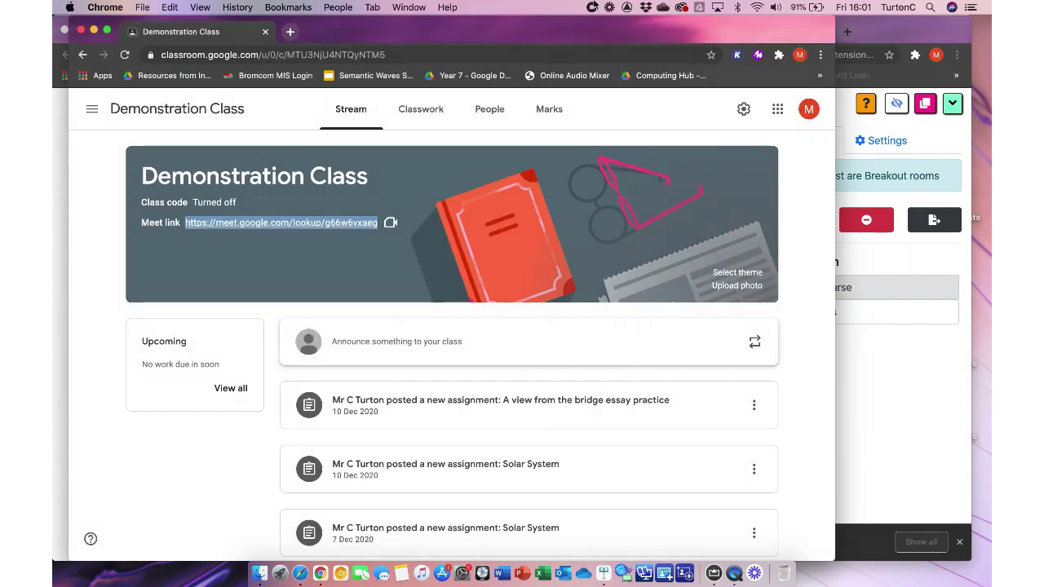